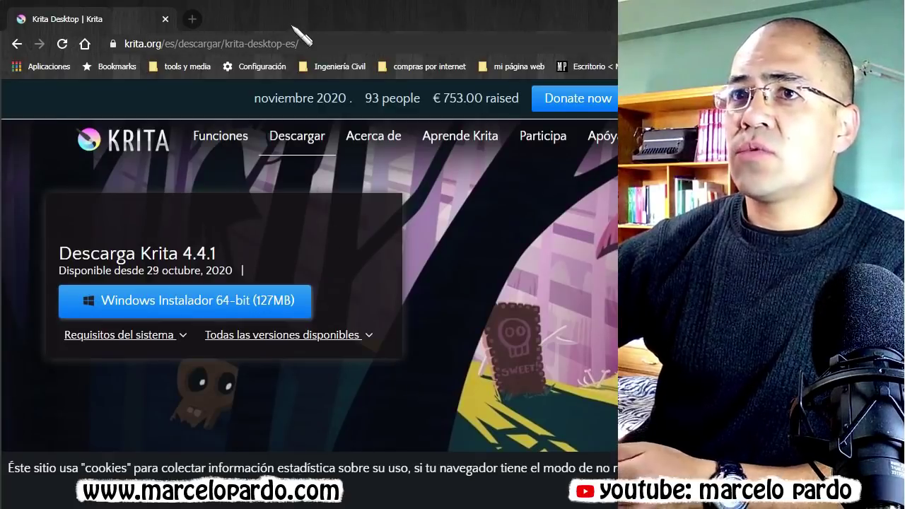
# Step: Search Google for 'krita' and open the official krita.org homepage
pyautogui.click(319, 43)
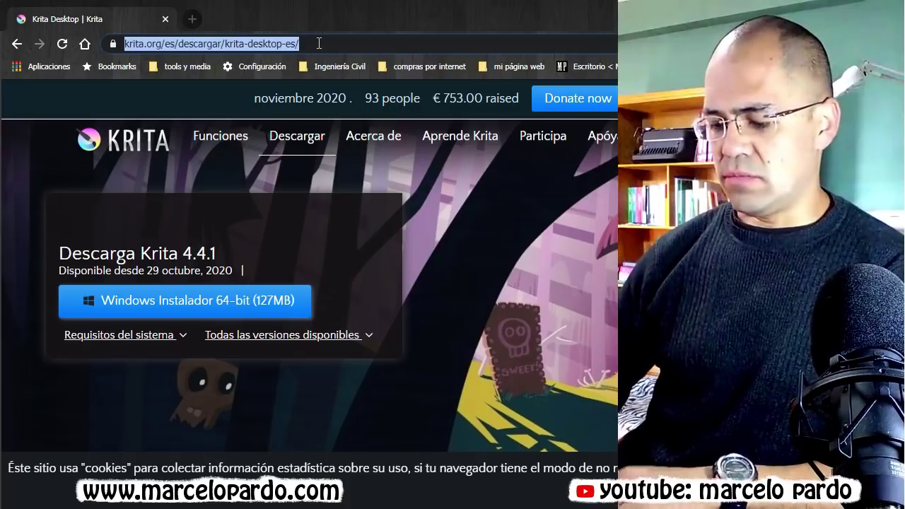
pyautogui.write('krita')
pyautogui.press('Return')
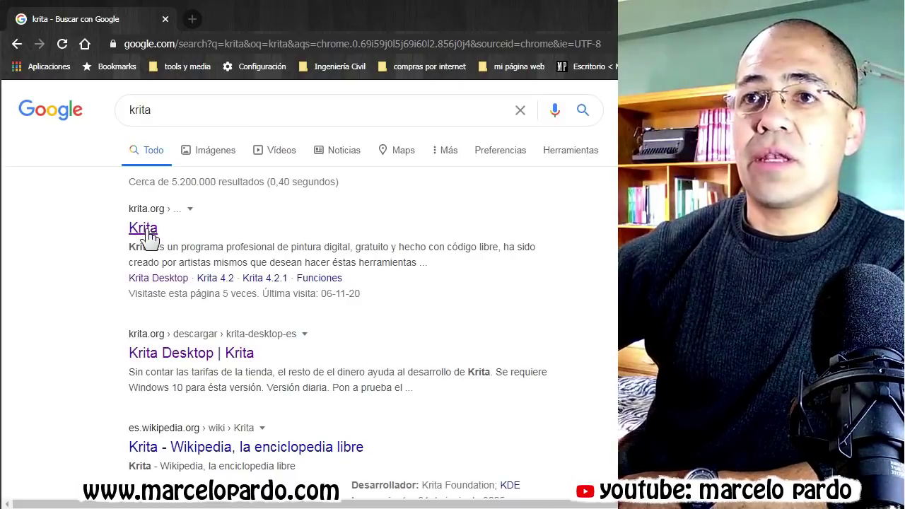
pyautogui.click(149, 233)
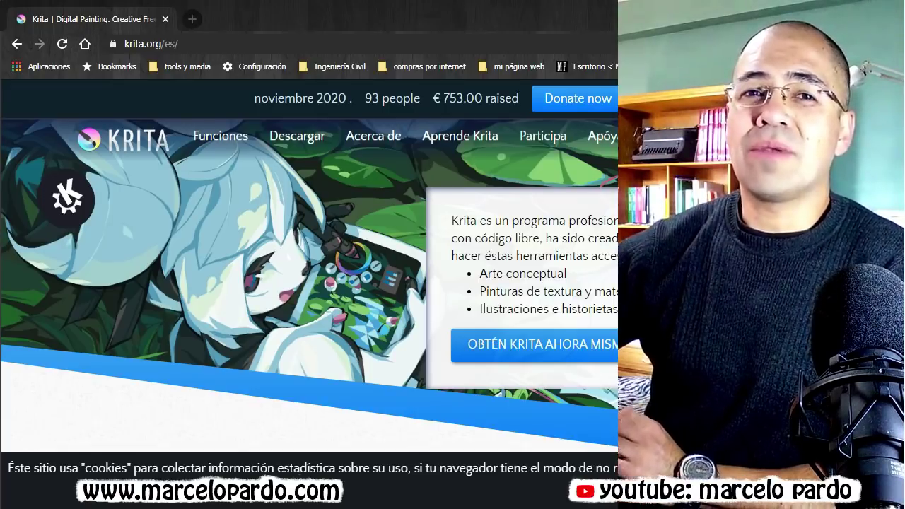
# Step: Go to the Descargar (download) section of krita.org
pyautogui.click(312, 145)
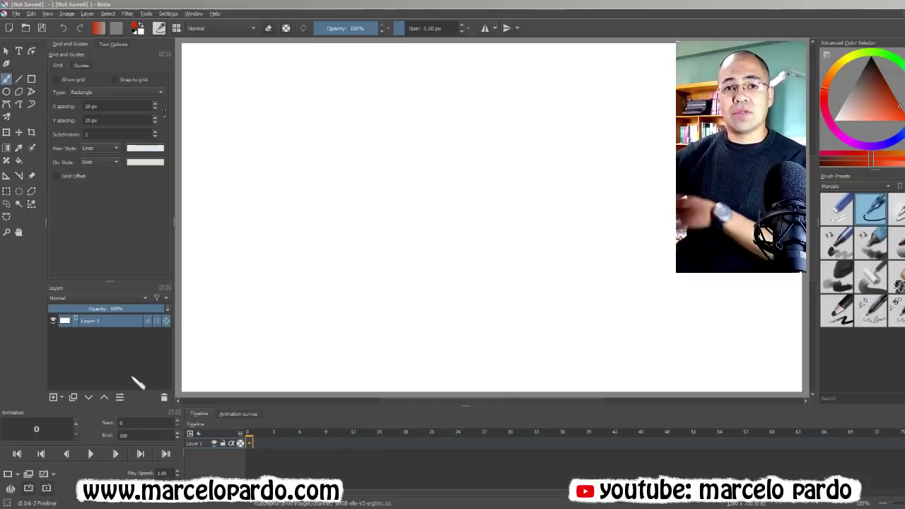
# Step: Open Krita's Settings menu to reach the Dockers list
pyautogui.click(168, 14)
pyautogui.moveTo(188, 54)
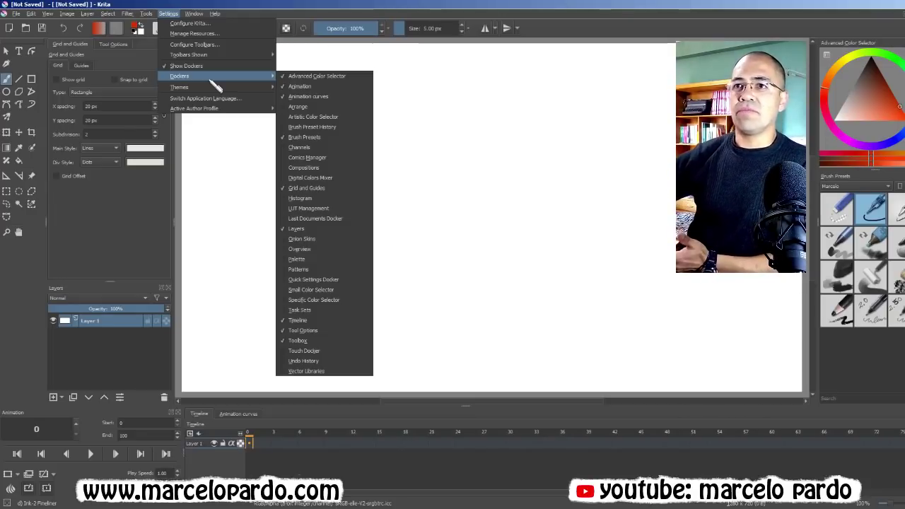
pyautogui.moveTo(212, 75)
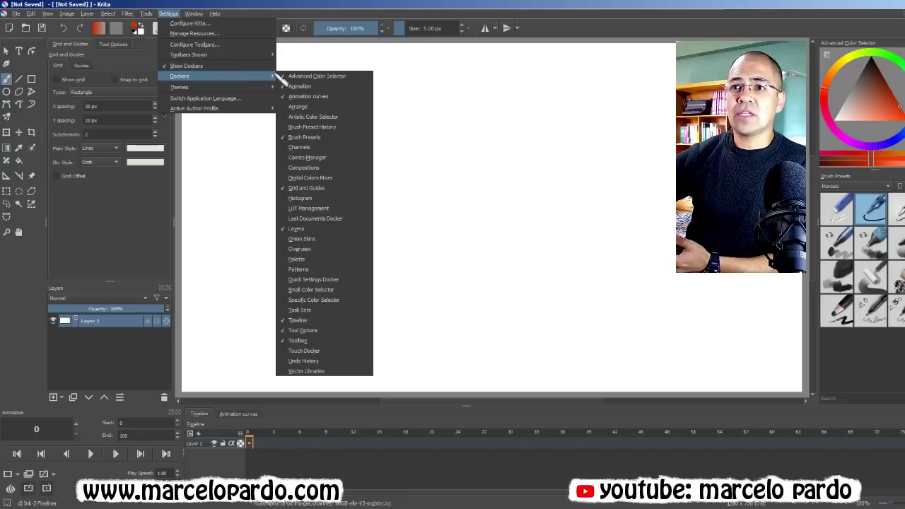
pyautogui.click(293, 272)
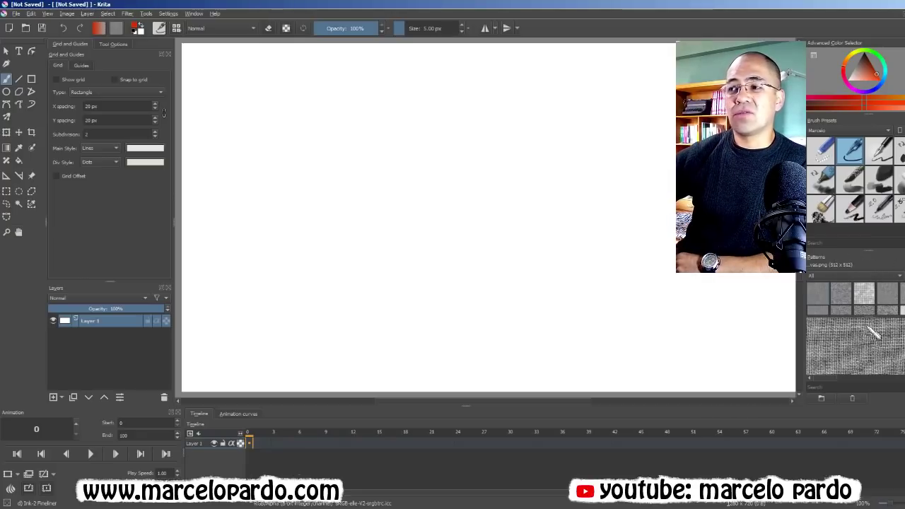
pyautogui.click(147, 14)
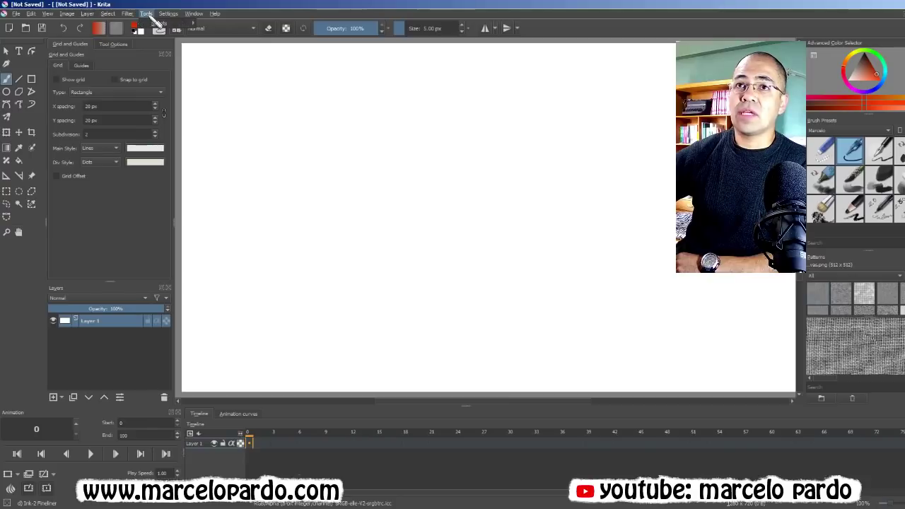
pyautogui.click(168, 14)
pyautogui.moveTo(179, 76)
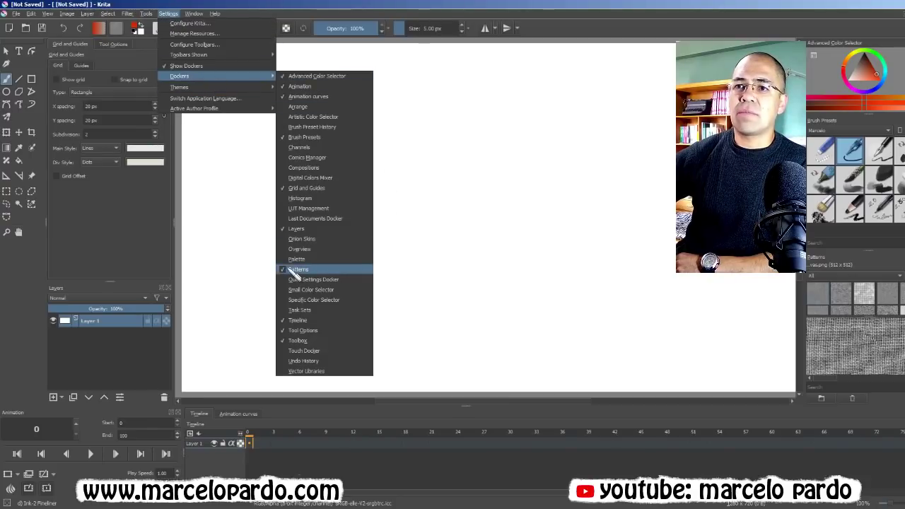
pyautogui.click(292, 270)
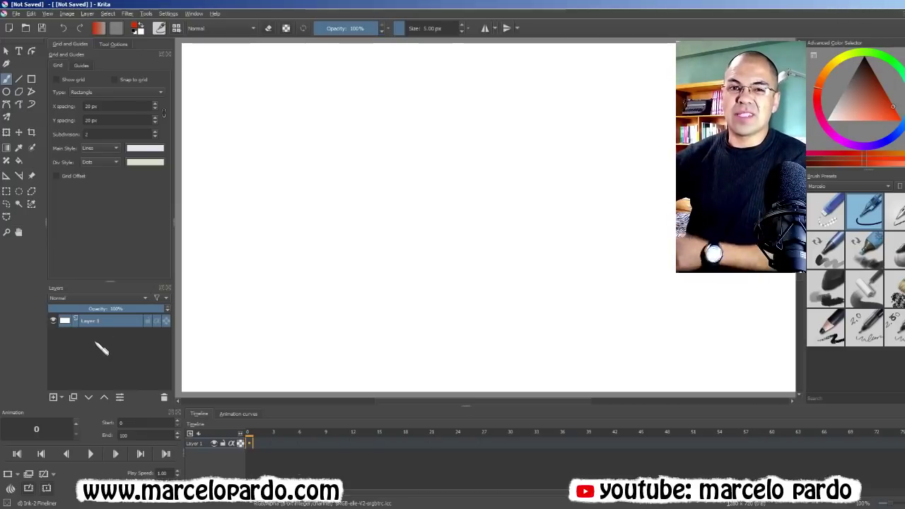
# Step: Add transparent Layer 2 above Layer 1, toggling Layer 1's visibility off and back on
pyautogui.click(57, 397)
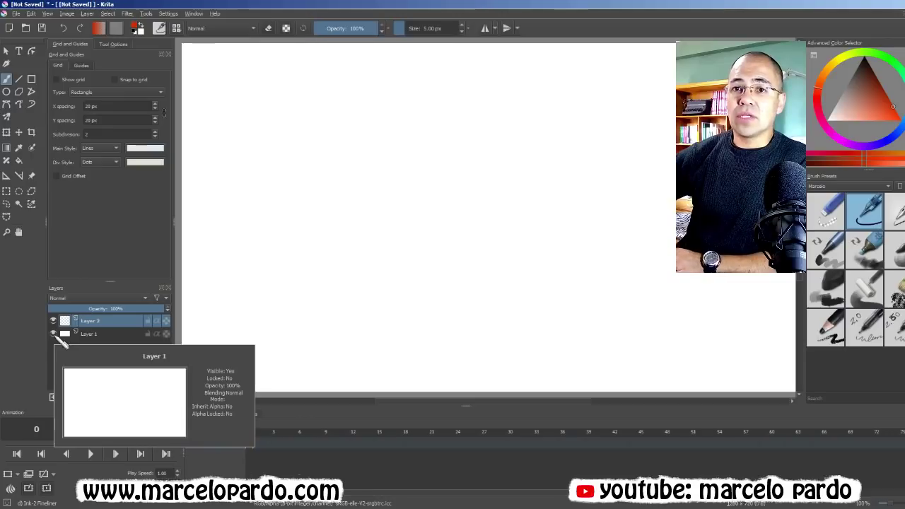
pyautogui.click(54, 334)
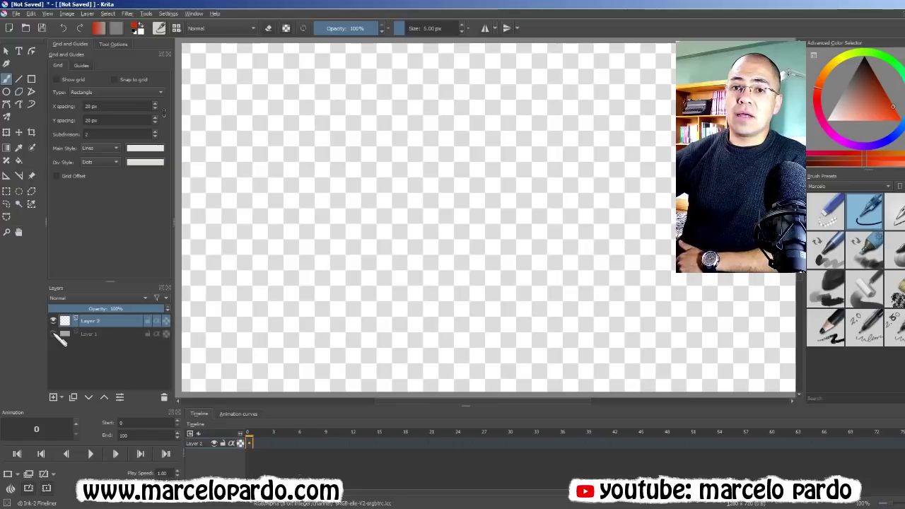
pyautogui.click(53, 334)
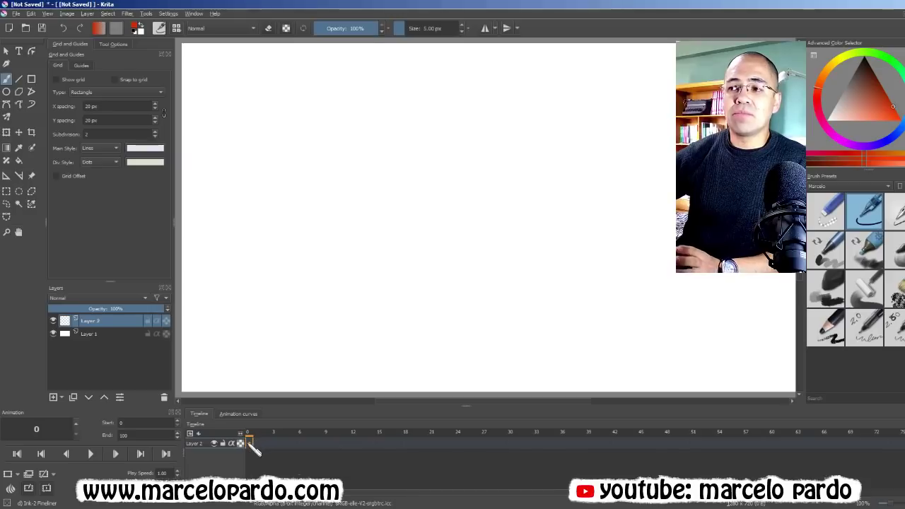
# Step: On frame 1, hand-letter 'TÍTULO' in red at the upper left, including the accent
pyautogui.moveTo(275, 443); pyautogui.dragTo(258, 443)
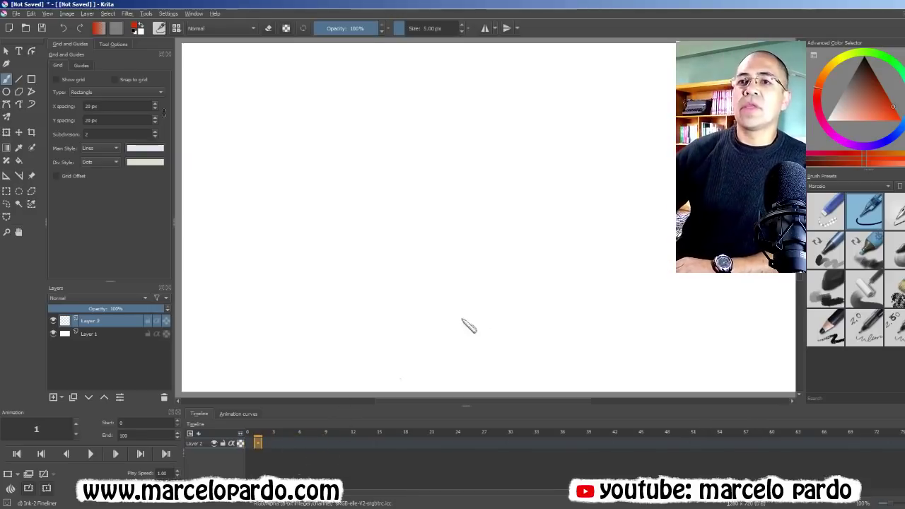
pyautogui.moveTo(242, 109)
pyautogui.mouseDown()
pyautogui.moveTo(241, 145)
pyautogui.moveTo(262, 106)
pyautogui.moveTo(265, 136)
pyautogui.mouseUp()
pyautogui.moveTo(272, 115); pyautogui.dragTo(290, 112)
pyautogui.moveTo(281, 113)
pyautogui.mouseDown()
pyautogui.moveTo(280, 134)
pyautogui.moveTo(309, 112)
pyautogui.moveTo(337, 127)
pyautogui.mouseUp()
pyautogui.moveTo(351, 109); pyautogui.dragTo(349, 111)
pyautogui.moveTo(278, 84); pyautogui.dragTo(269, 92)
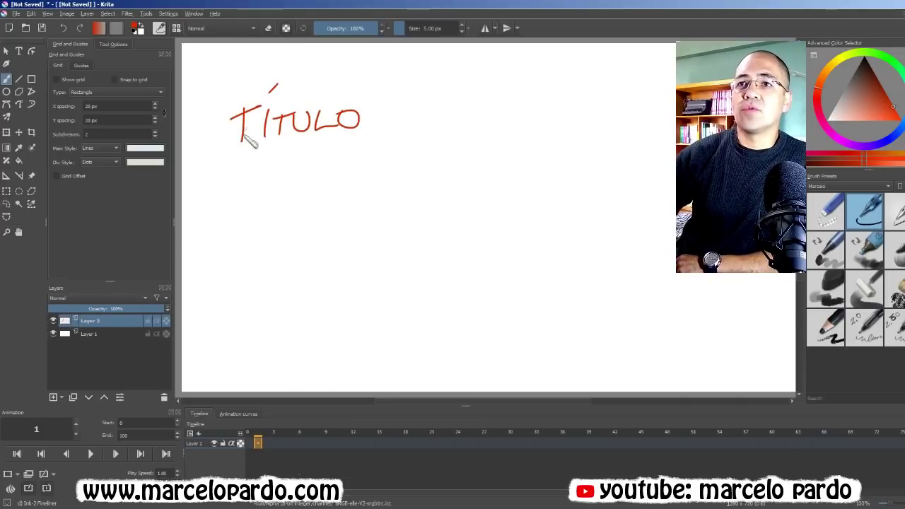
# Step: Scrub the timeline through frames 7, 8 and 11, then return to frame 1
pyautogui.moveTo(258, 432)
pyautogui.mouseDown()
pyautogui.moveTo(243, 443)
pyautogui.moveTo(316, 445)
pyautogui.mouseUp()
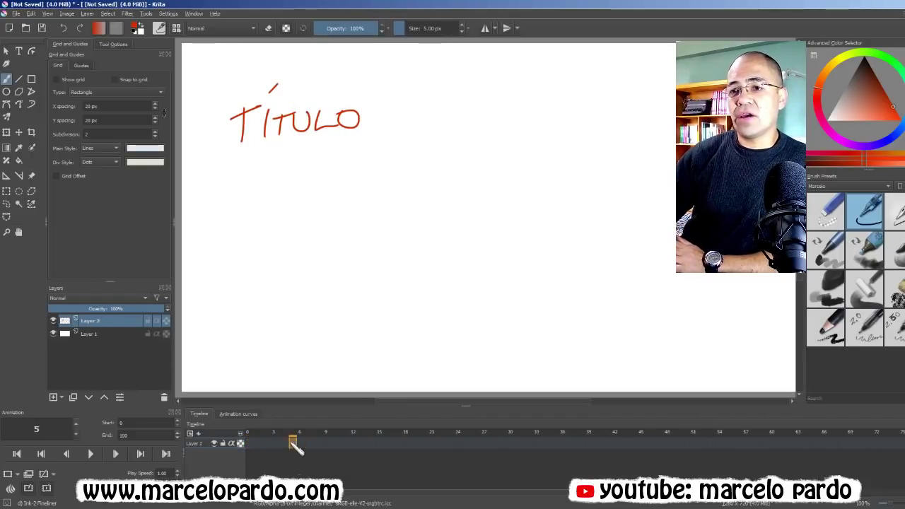
pyautogui.click(319, 443)
pyautogui.moveTo(351, 447)
pyautogui.mouseDown()
pyautogui.moveTo(426, 440)
pyautogui.moveTo(346, 439)
pyautogui.mouseUp()
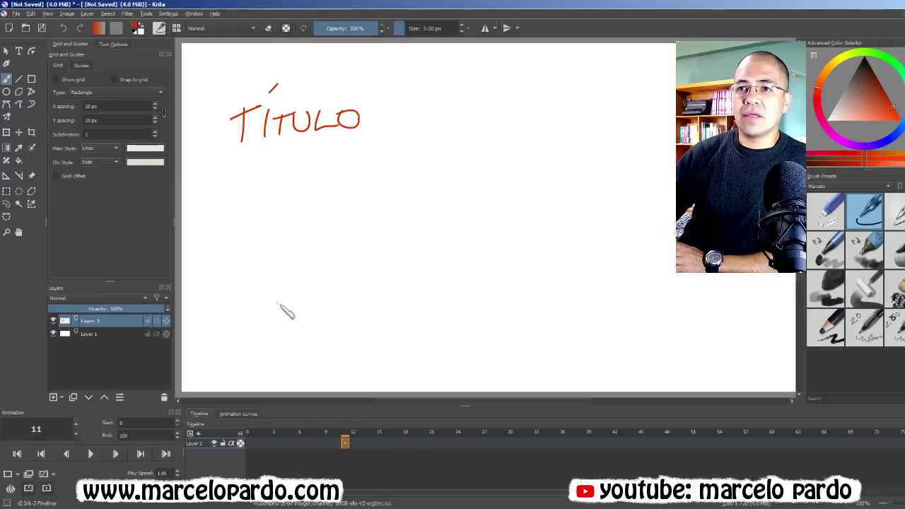
pyautogui.click(249, 442)
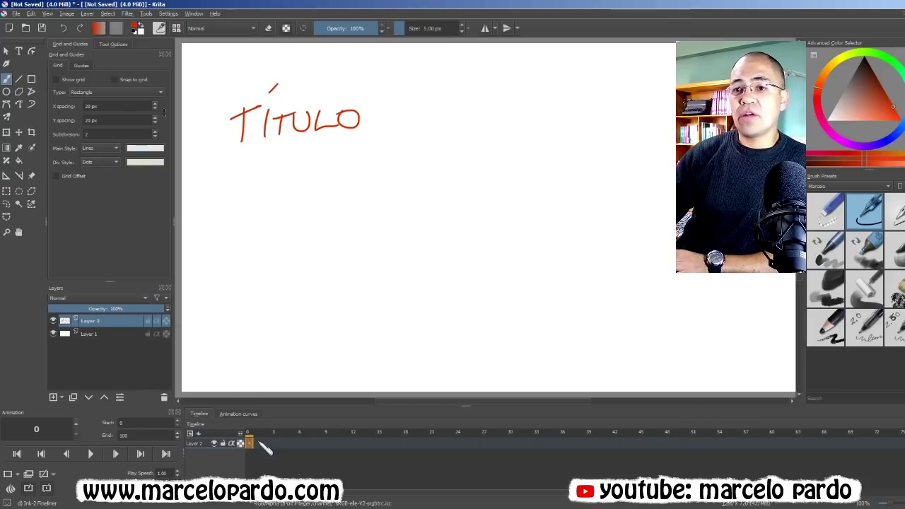
pyautogui.click(258, 443)
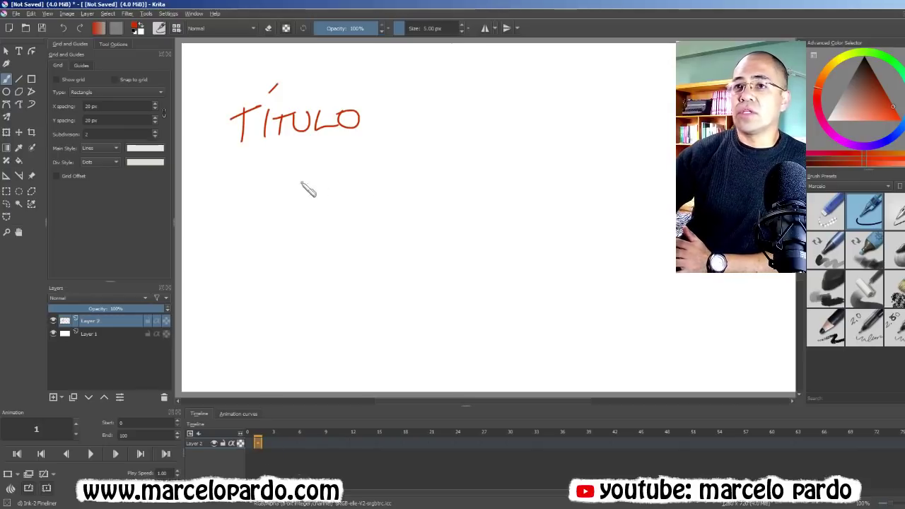
# Step: Letter 'SUBTÍTULO' in red below the title
pyautogui.moveTo(372, 185)
pyautogui.mouseDown()
pyautogui.moveTo(375, 193)
pyautogui.moveTo(484, 195)
pyautogui.mouseUp()
pyautogui.moveTo(427, 170); pyautogui.dragTo(423, 178)
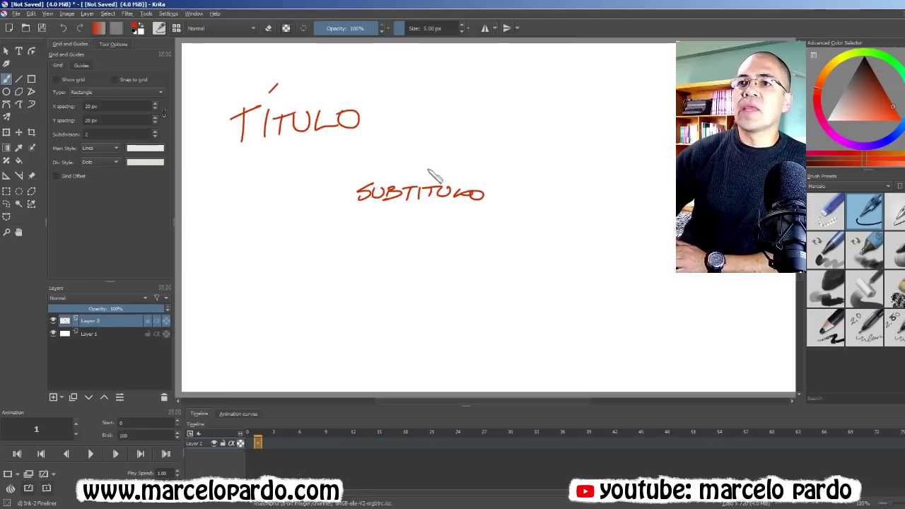
pyautogui.click(249, 443)
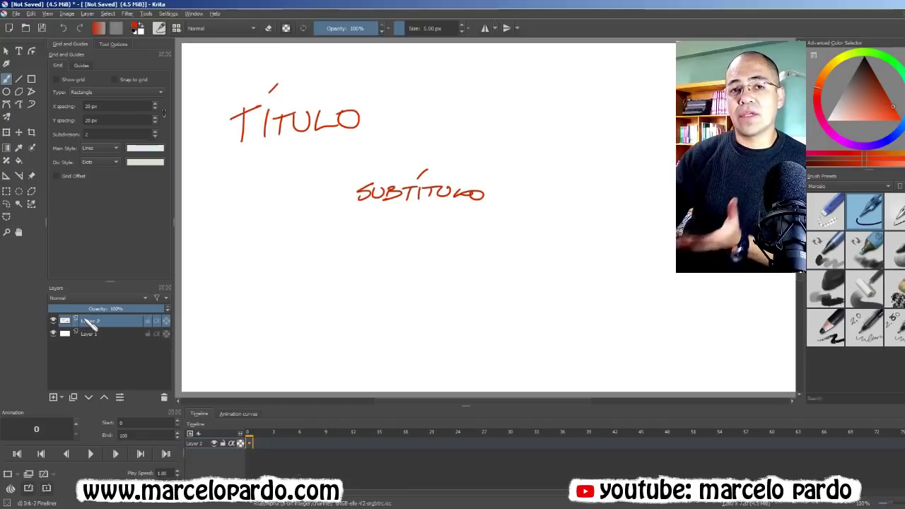
# Step: Pick Eraser Small then Ink-2 Fineliner from the pop-up palette, and delete the red lettering
pyautogui.rightClick(401, 222)
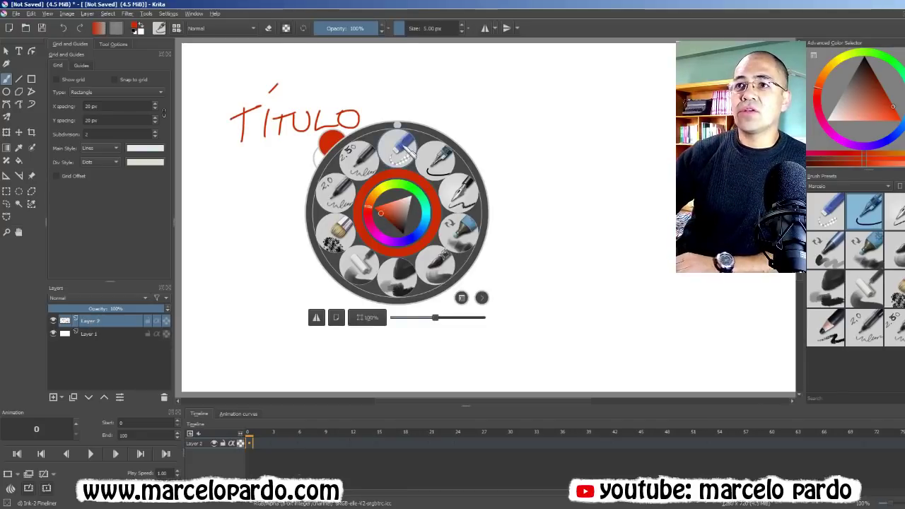
pyautogui.click(403, 149)
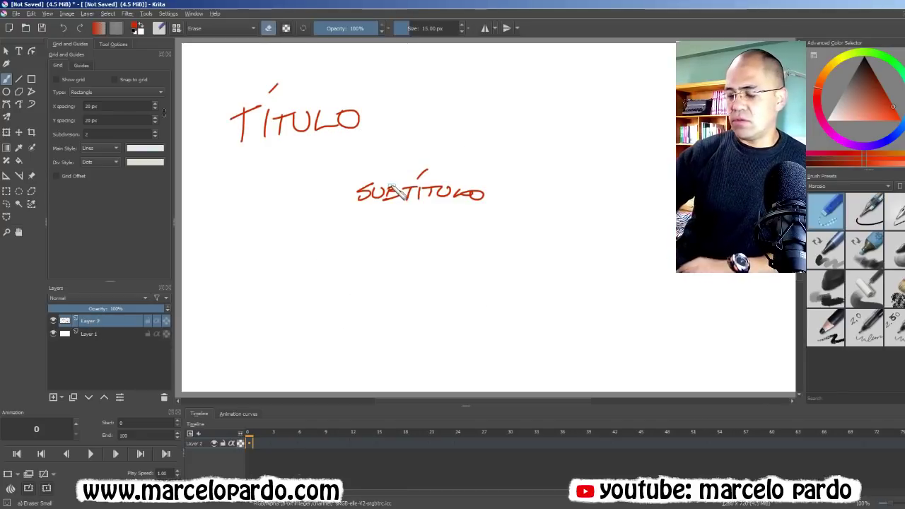
pyautogui.click(865, 211)
pyautogui.press('Delete')
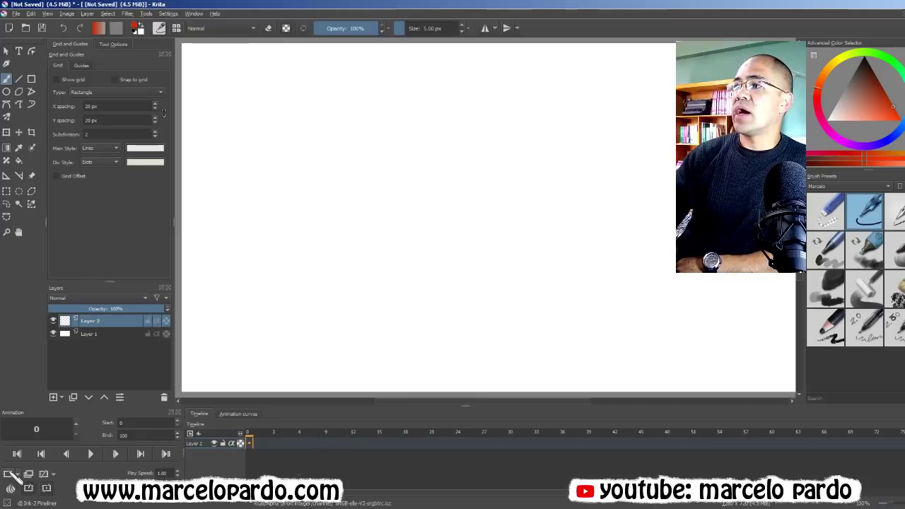
# Step: Add a keyframe to Layer 2, scrub frames 5, 1 and 8, then return to frame 0
pyautogui.click(8, 475)
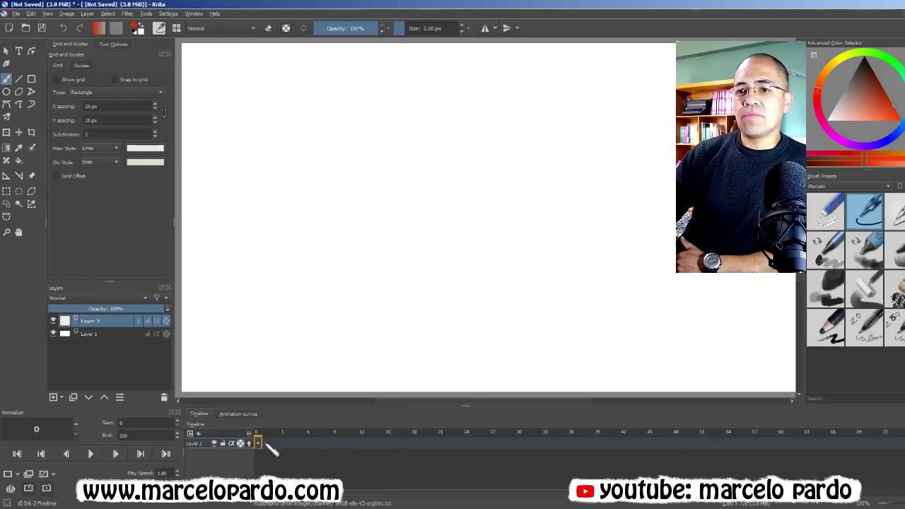
pyautogui.moveTo(272, 448); pyautogui.dragTo(304, 448)
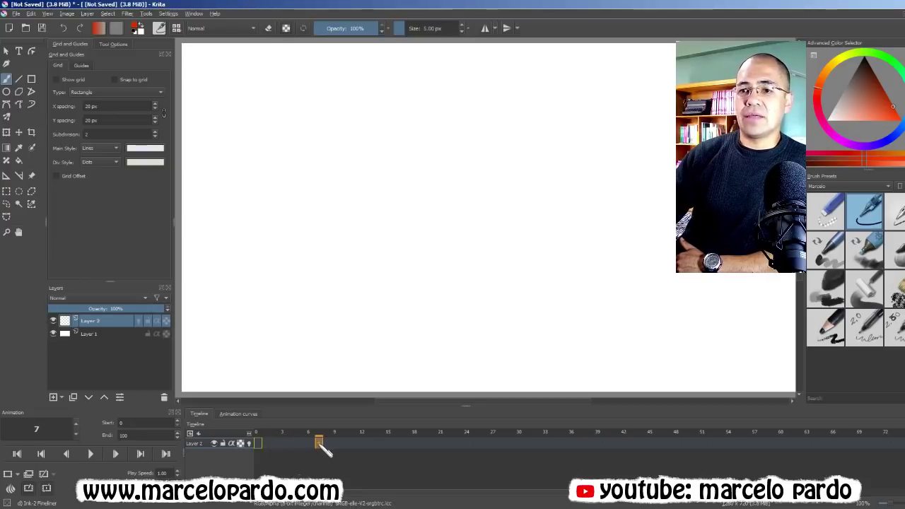
pyautogui.click(265, 443)
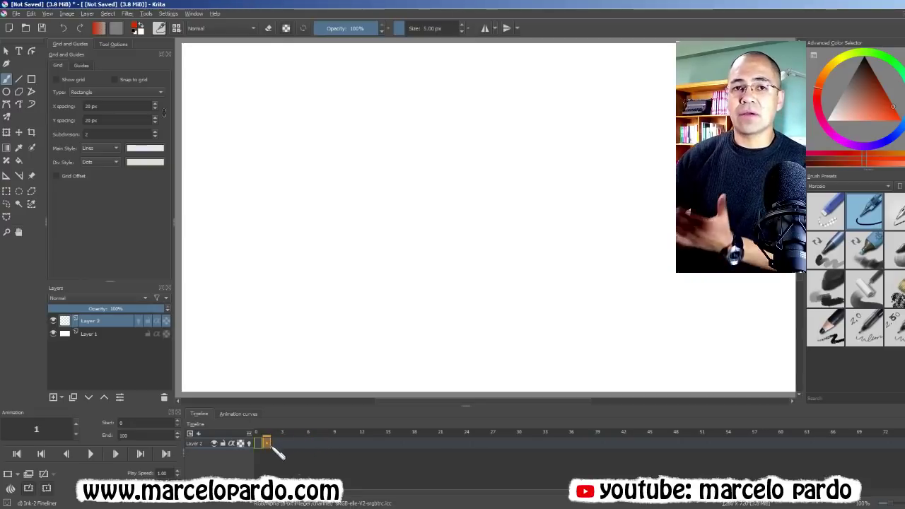
pyautogui.press('space')
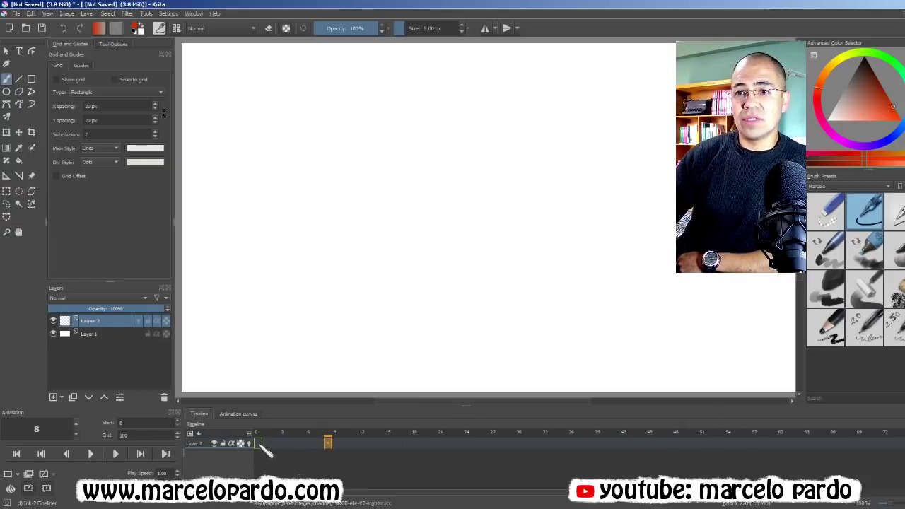
pyautogui.click(258, 443)
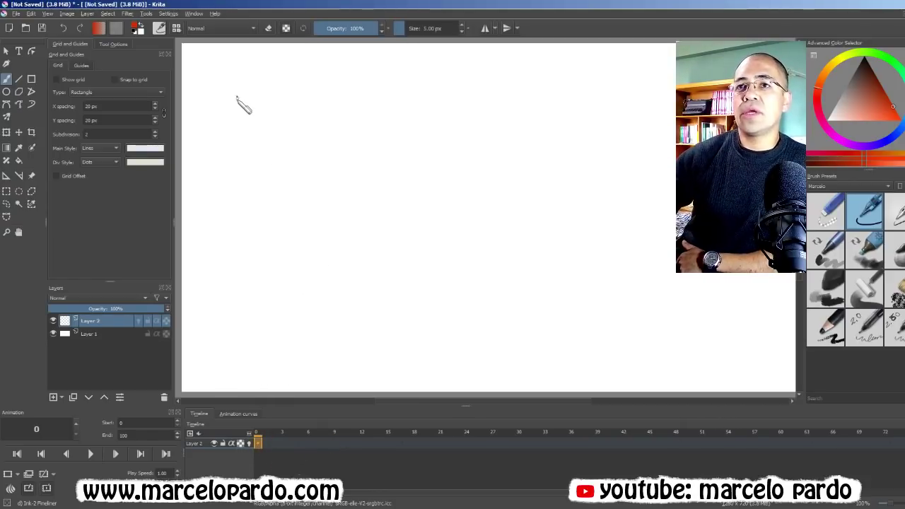
# Step: Letter a test 'Título' in red on the canvas, then delete it
pyautogui.moveTo(225, 99); pyautogui.dragTo(258, 94)
pyautogui.moveTo(237, 97)
pyautogui.mouseDown()
pyautogui.moveTo(236, 124)
pyautogui.moveTo(263, 122)
pyautogui.moveTo(296, 100)
pyautogui.moveTo(324, 113)
pyautogui.moveTo(331, 107)
pyautogui.mouseUp()
pyautogui.moveTo(266, 96); pyautogui.dragTo(273, 85)
pyautogui.press('Delete')
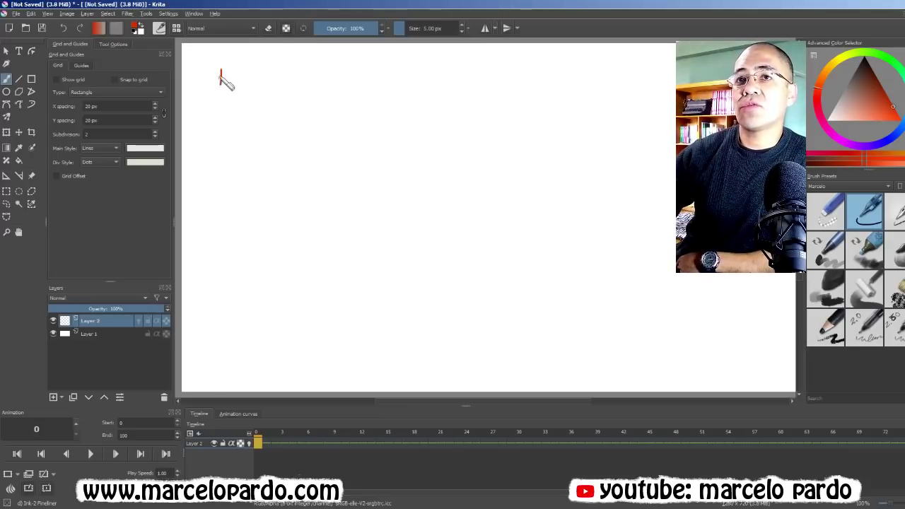
# Step: Hand-letter 'DIBUJO TÉCNICO' in red at the top-left and switch to the 2 px marker
pyautogui.moveTo(221, 75)
pyautogui.mouseDown()
pyautogui.moveTo(244, 87)
pyautogui.moveTo(334, 71)
pyautogui.mouseUp()
pyautogui.moveTo(337, 71)
pyautogui.mouseDown()
pyautogui.moveTo(337, 84)
pyautogui.moveTo(355, 72)
pyautogui.moveTo(373, 75)
pyautogui.mouseUp()
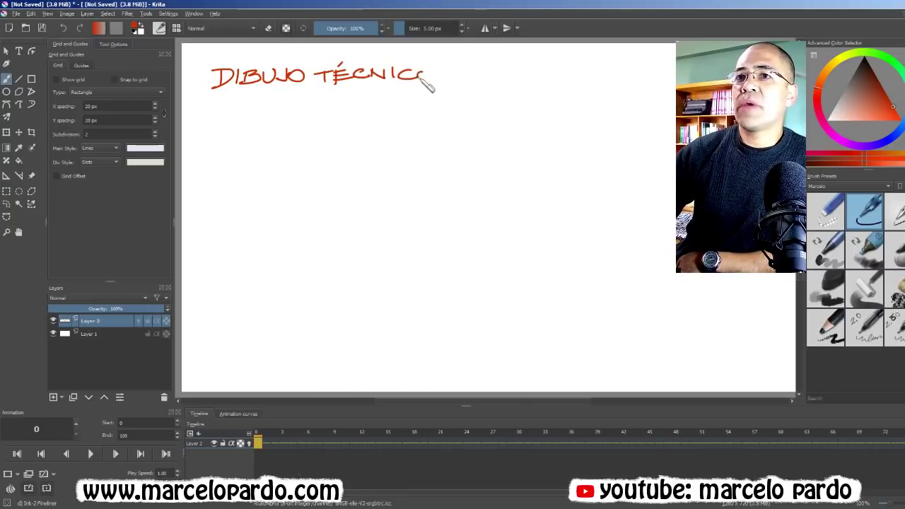
pyautogui.moveTo(426, 82); pyautogui.dragTo(424, 69)
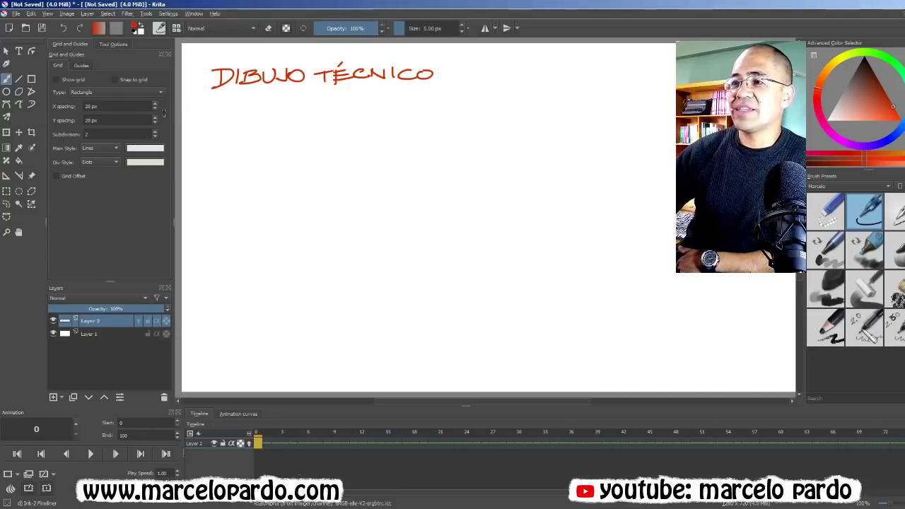
pyautogui.click(871, 332)
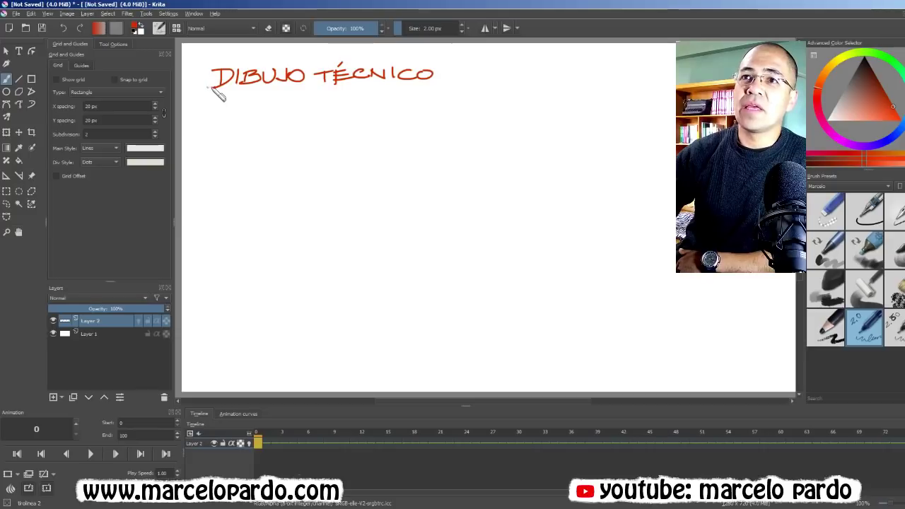
# Step: Underline the red title with thin strokes and move to animation frame 1
pyautogui.moveTo(273, 89); pyautogui.dragTo(316, 85)
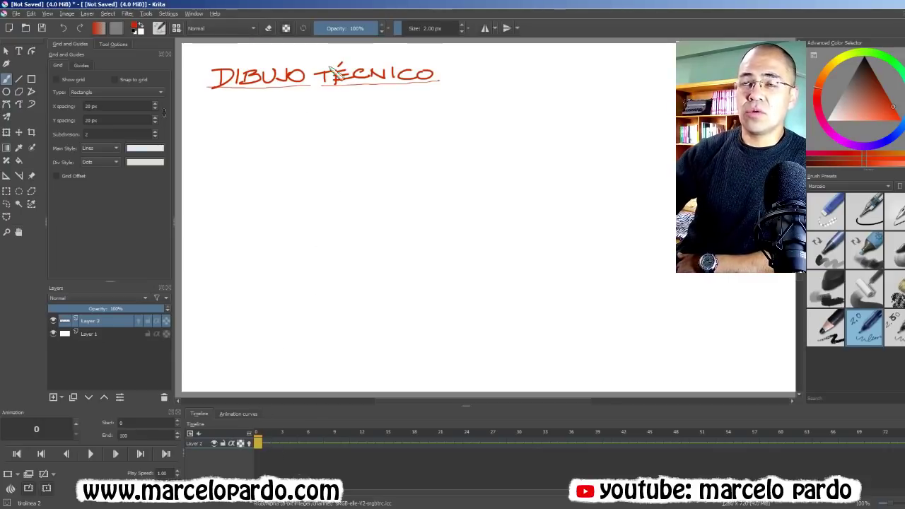
pyautogui.click(266, 444)
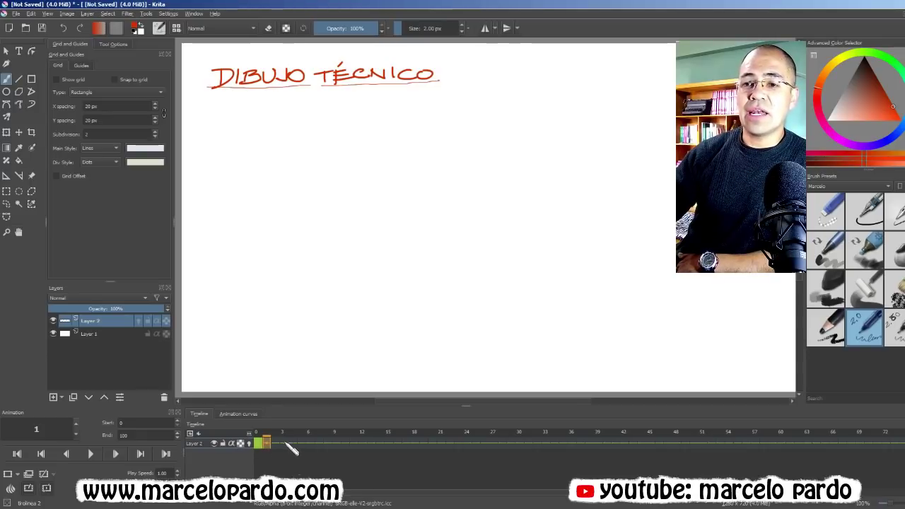
# Step: On frame 1, choose a near-black ink colour and the 5 px Ink-2 Fineliner pen
pyautogui.click(283, 444)
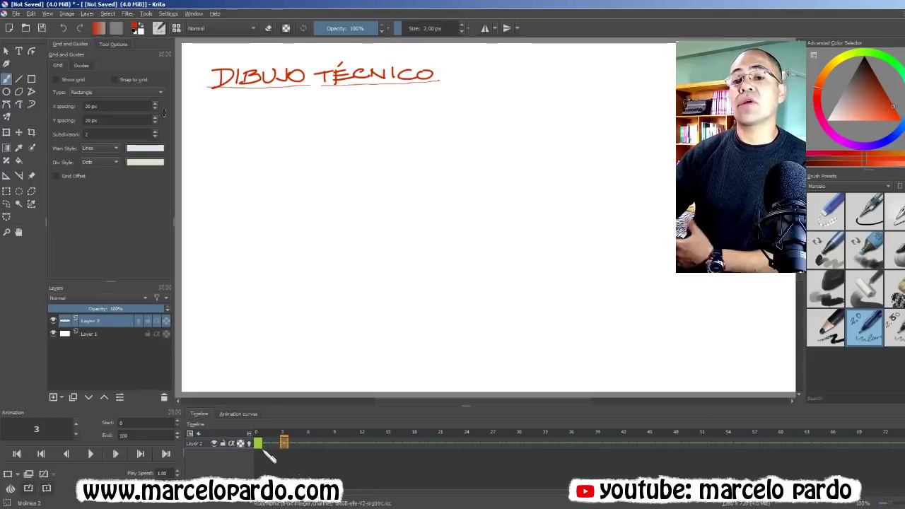
pyautogui.click(266, 443)
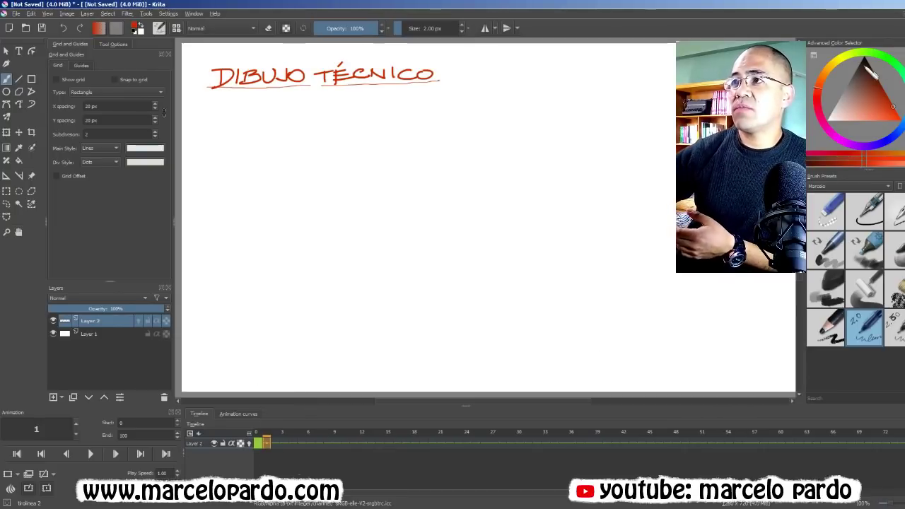
pyautogui.moveTo(868, 70); pyautogui.dragTo(874, 62)
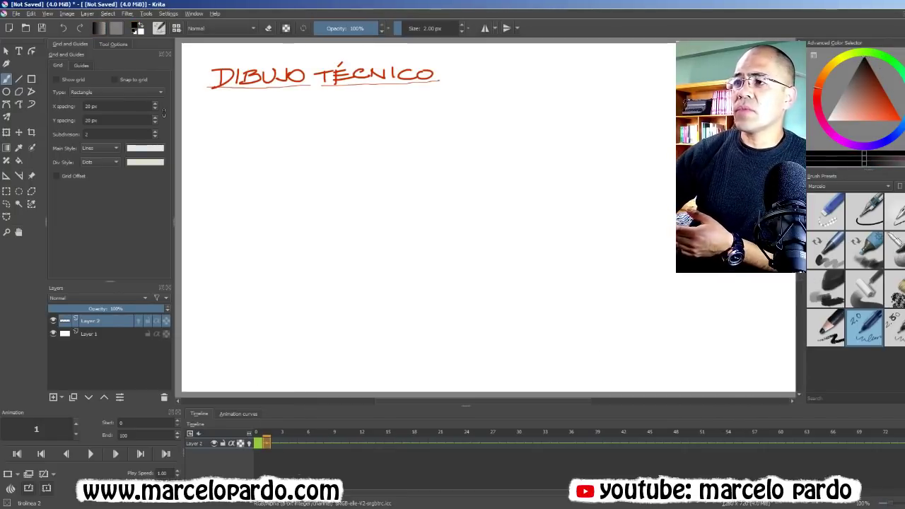
pyautogui.click(864, 210)
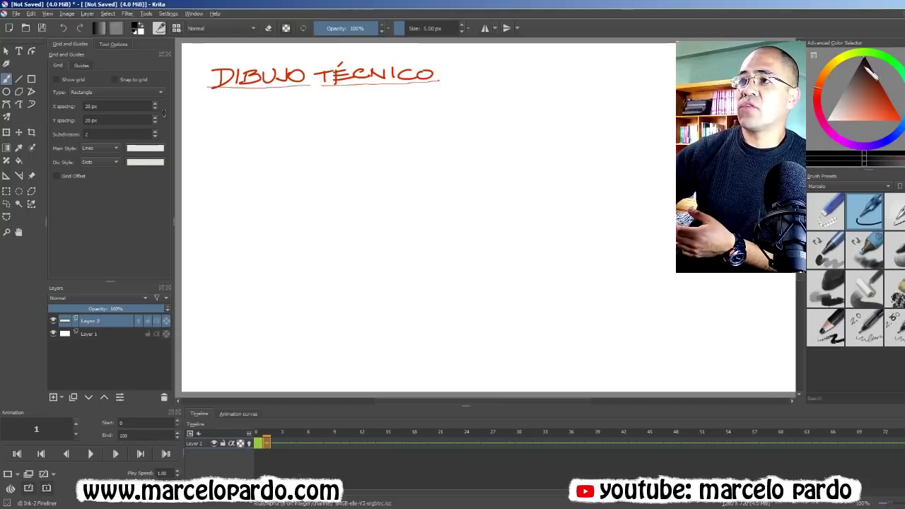
pyautogui.moveTo(869, 65)
pyautogui.mouseDown()
pyautogui.moveTo(846, 93)
pyautogui.moveTo(874, 57)
pyautogui.mouseUp()
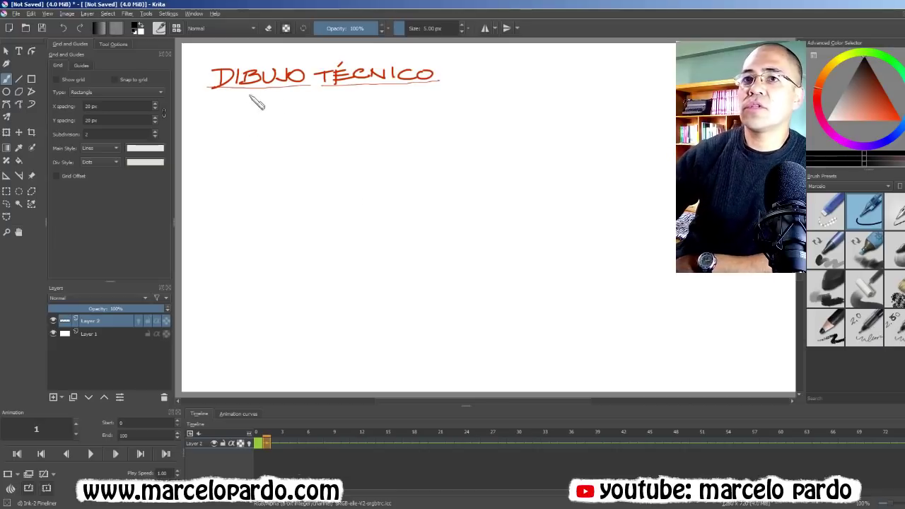
# Step: Hand-letter PROYECCIÓN ISOMÉTRICA with its accent under the red title, then pick the 2 px marker
pyautogui.moveTo(278, 107); pyautogui.dragTo(290, 104)
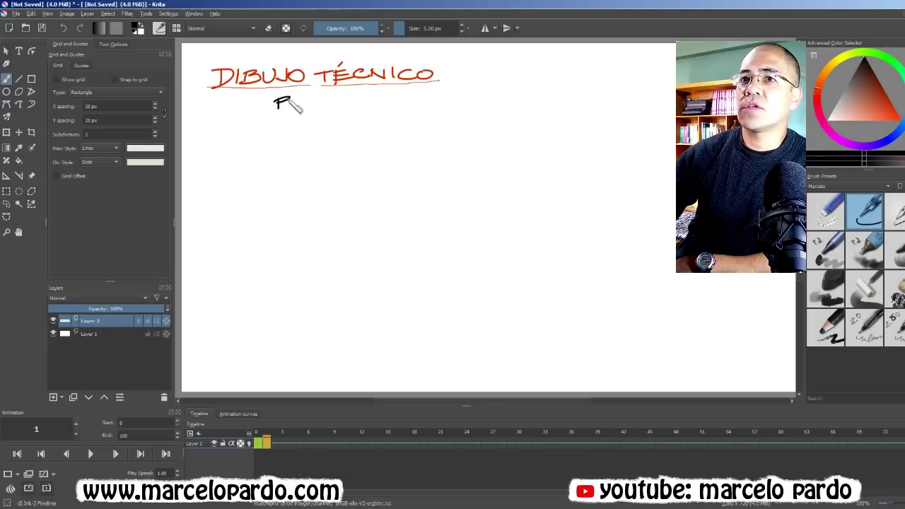
pyautogui.moveTo(510, 102); pyautogui.dragTo(518, 101)
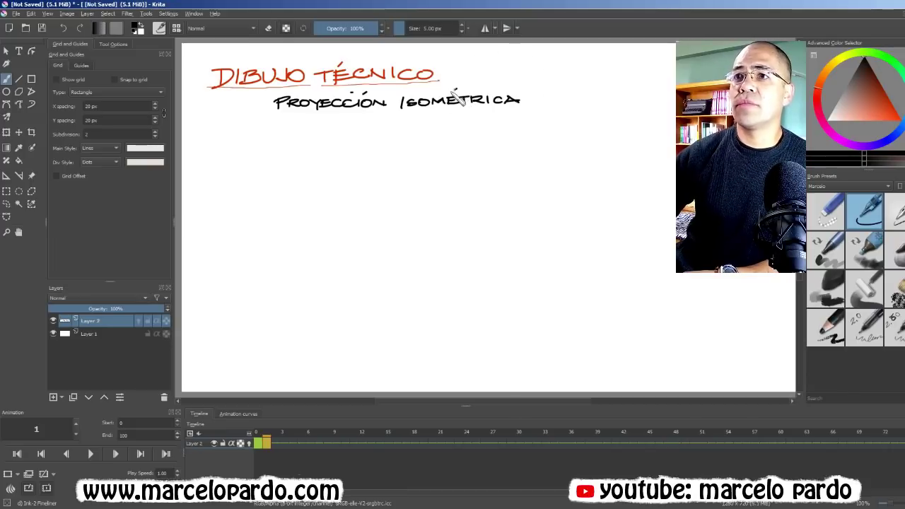
pyautogui.moveTo(451, 93); pyautogui.dragTo(456, 89)
pyautogui.click(861, 324)
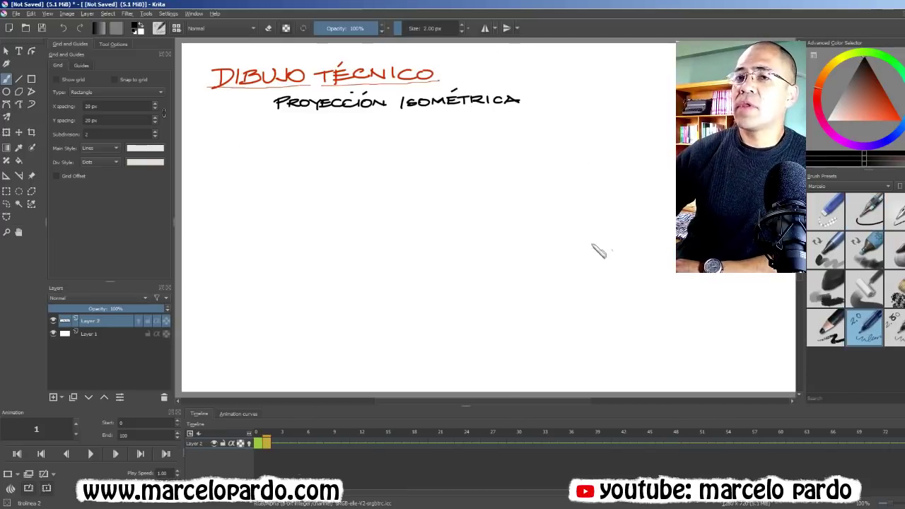
# Step: Underline the subtitle, preview frames 0 and 1, and move on to frame 2
pyautogui.moveTo(274, 115); pyautogui.dragTo(531, 110)
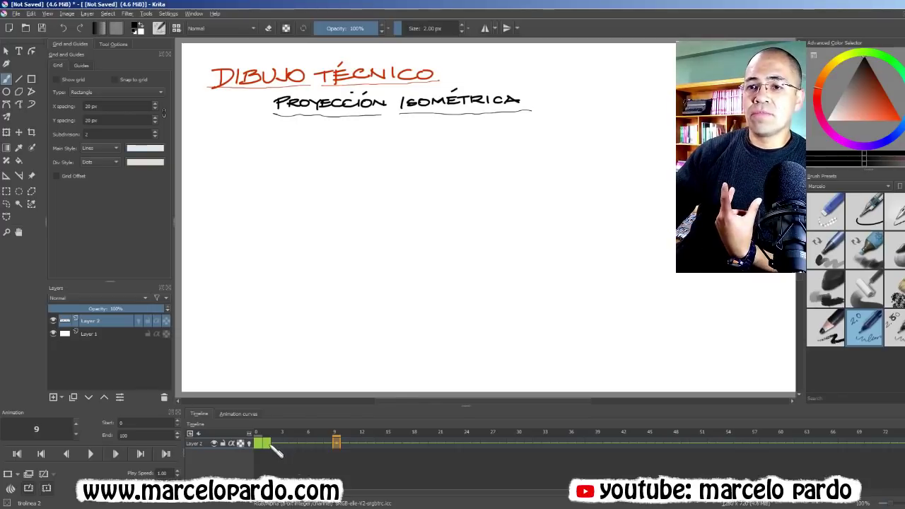
pyautogui.click(268, 443)
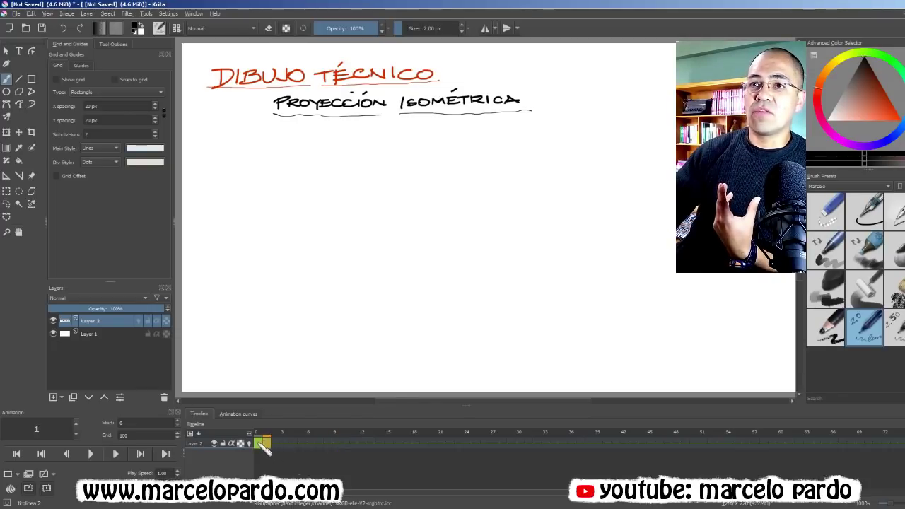
pyautogui.moveTo(263, 446); pyautogui.dragTo(271, 450)
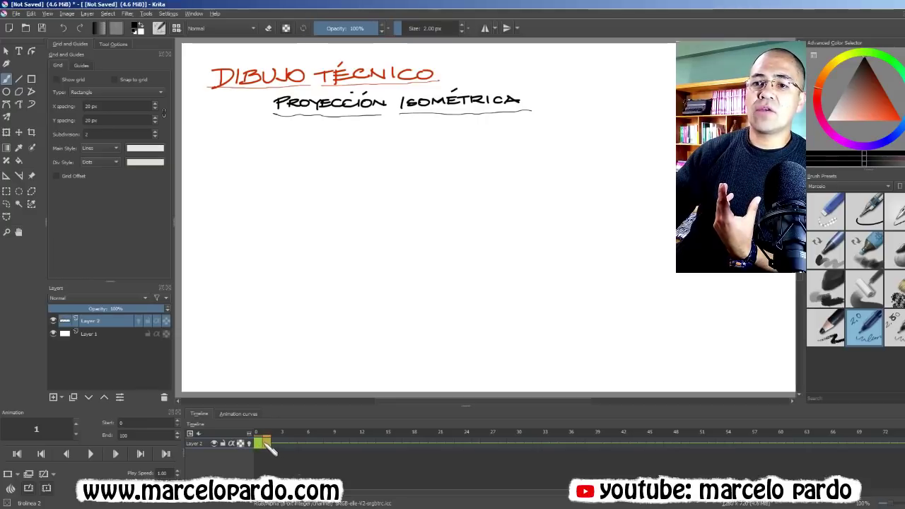
pyautogui.moveTo(269, 447); pyautogui.dragTo(270, 448)
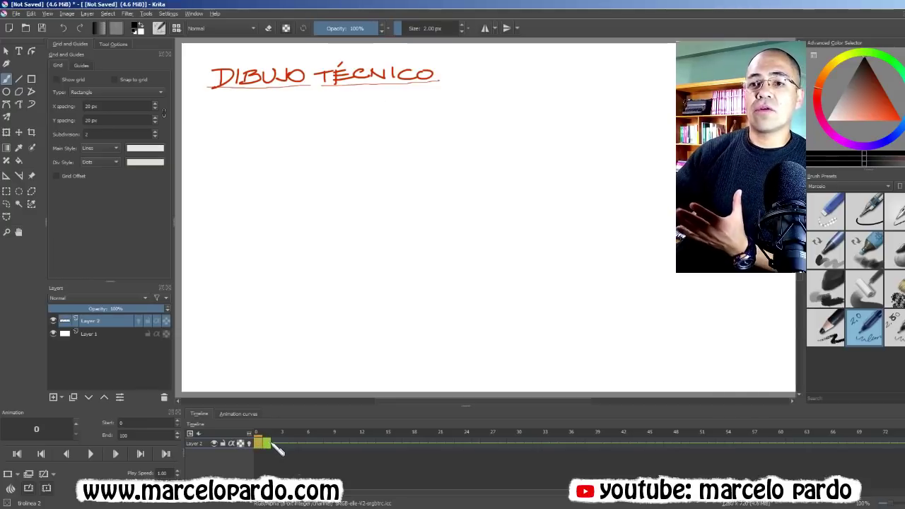
pyautogui.click(271, 443)
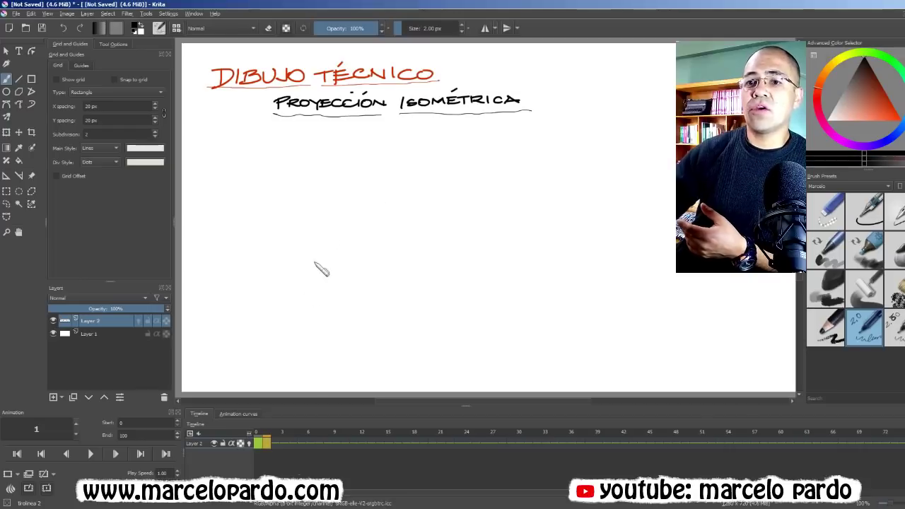
pyautogui.click(277, 443)
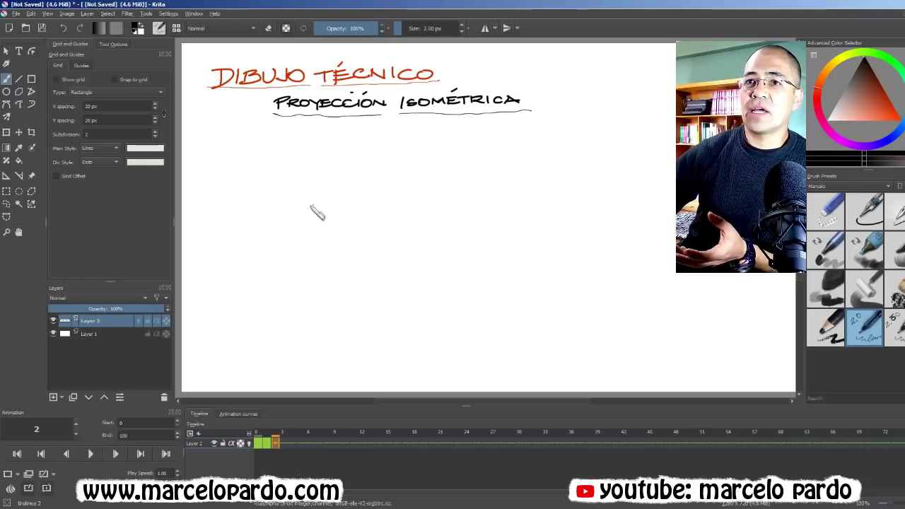
# Step: Freehand-sketch the cube's diamond top face, three vertical edges and lower-right base edge
pyautogui.moveTo(289, 227); pyautogui.dragTo(369, 192)
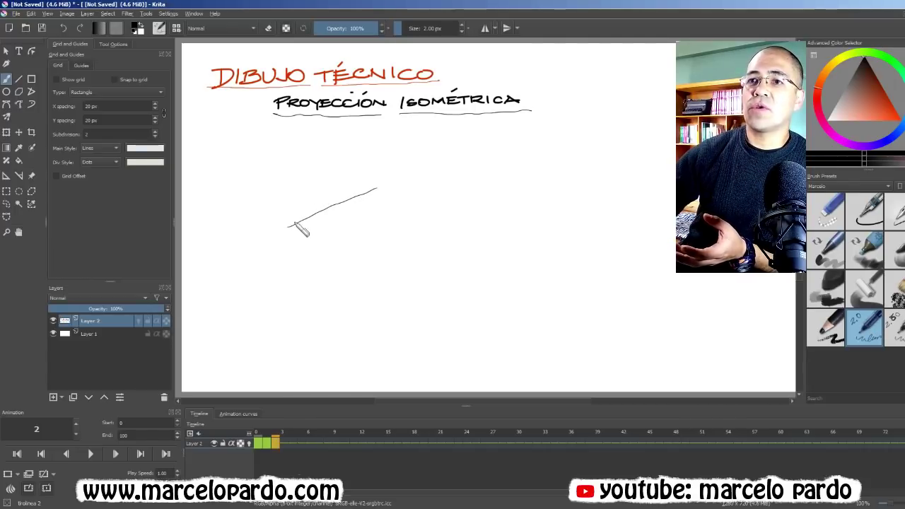
pyautogui.moveTo(290, 225)
pyautogui.mouseDown()
pyautogui.moveTo(335, 248)
pyautogui.moveTo(394, 258)
pyautogui.moveTo(432, 225)
pyautogui.moveTo(369, 191)
pyautogui.mouseUp()
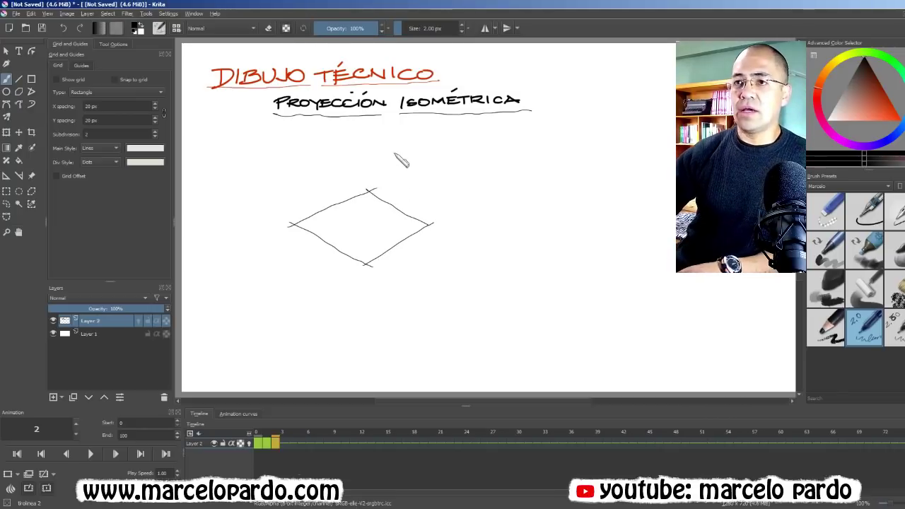
pyautogui.moveTo(380, 198); pyautogui.dragTo(433, 226)
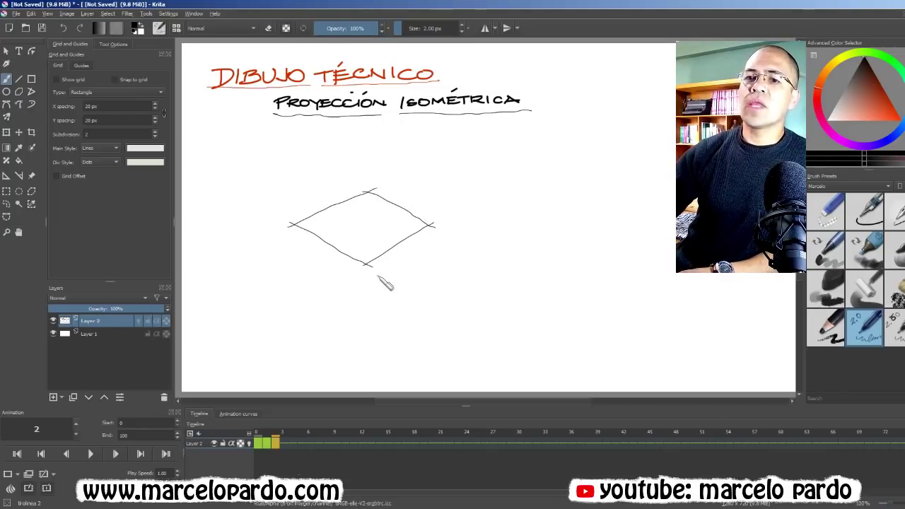
pyautogui.moveTo(365, 264); pyautogui.dragTo(366, 337)
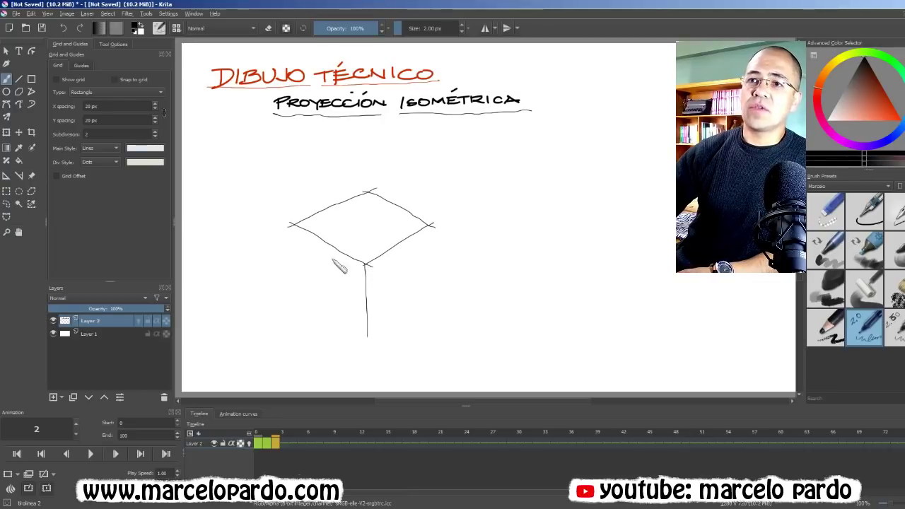
pyautogui.moveTo(293, 225); pyautogui.dragTo(296, 286)
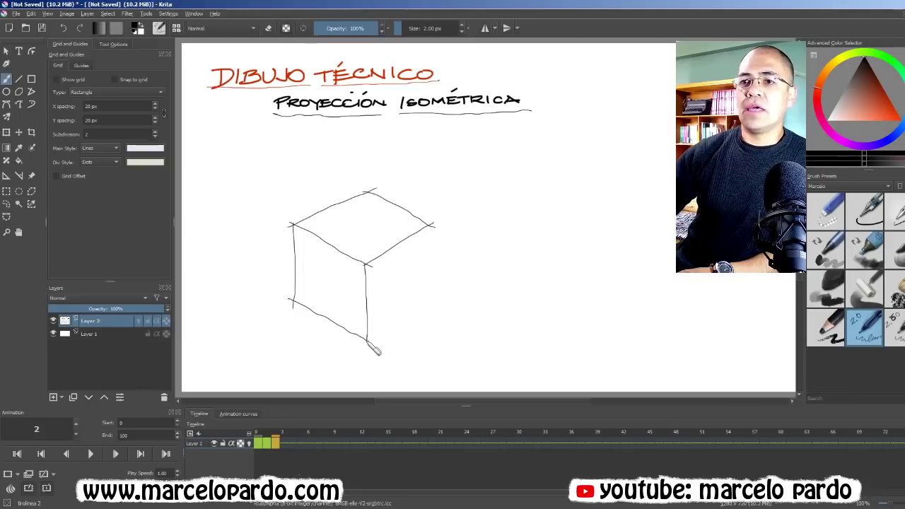
pyautogui.moveTo(382, 330); pyautogui.dragTo(427, 298)
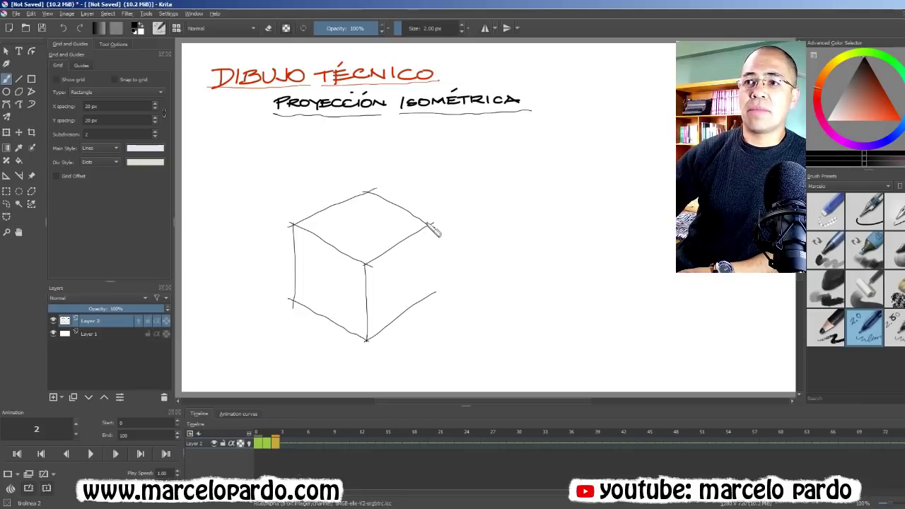
pyautogui.moveTo(429, 226); pyautogui.dragTo(432, 298)
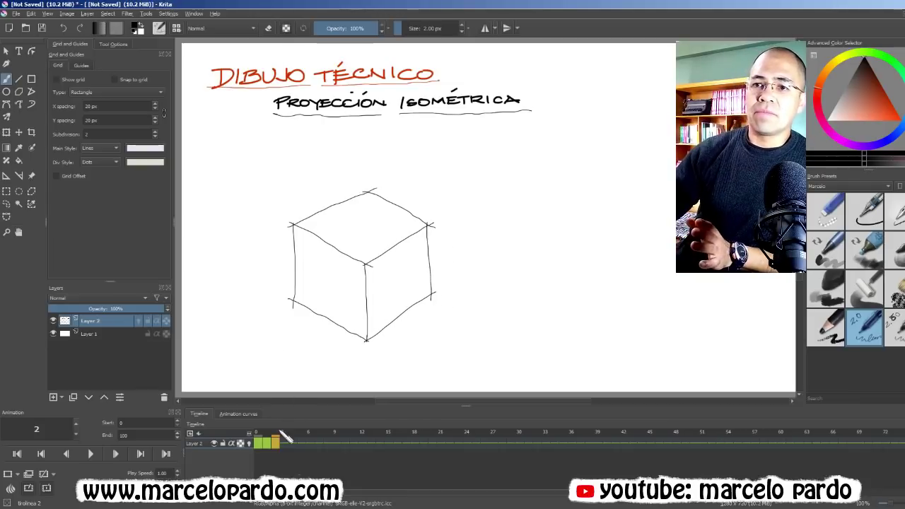
# Step: Step back through frames 1 and 0, then return to frame 2 to view the cube
pyautogui.click(265, 442)
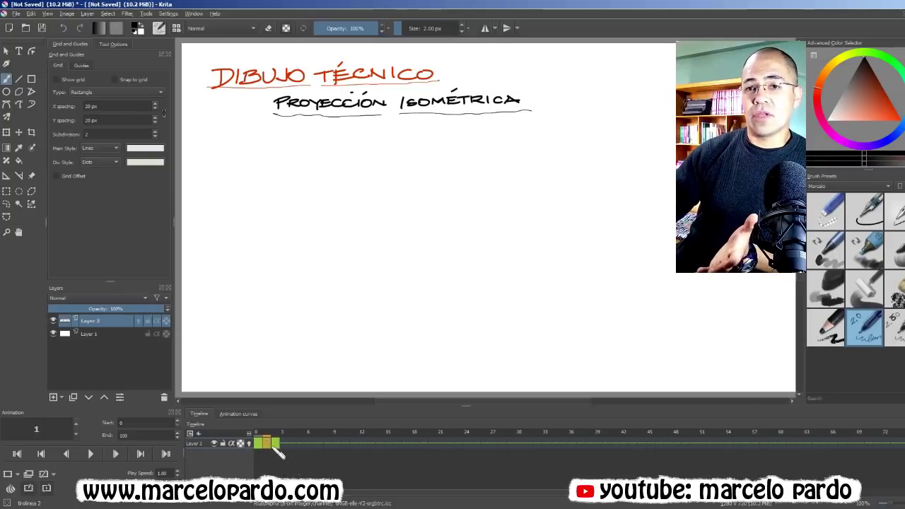
pyautogui.click(259, 443)
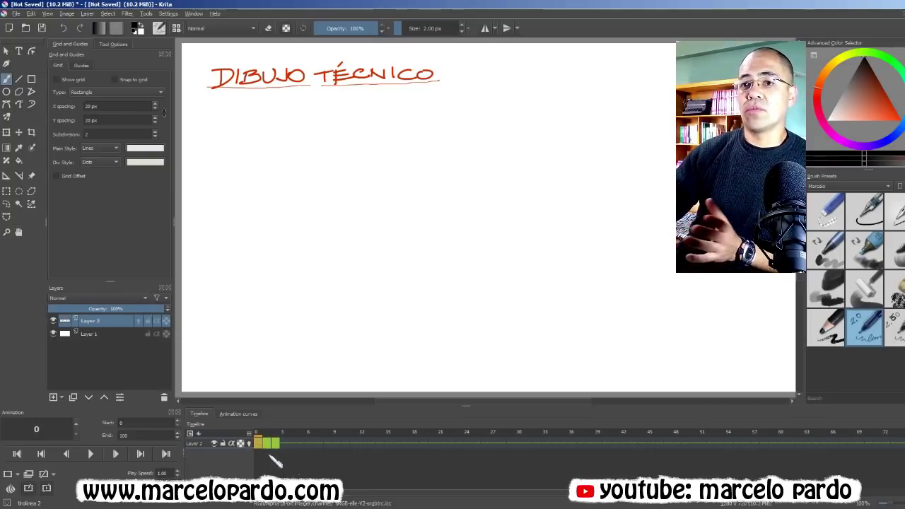
pyautogui.click(268, 442)
pyautogui.click(278, 443)
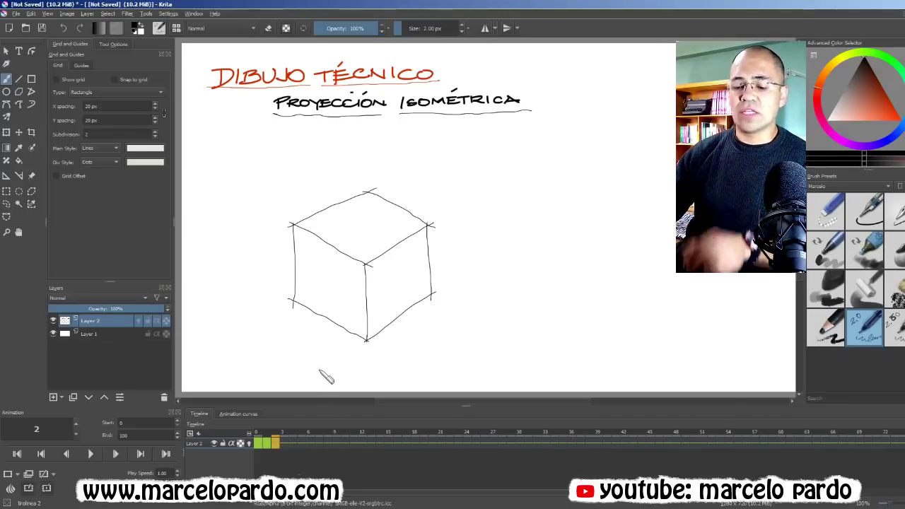
pyautogui.press('space')
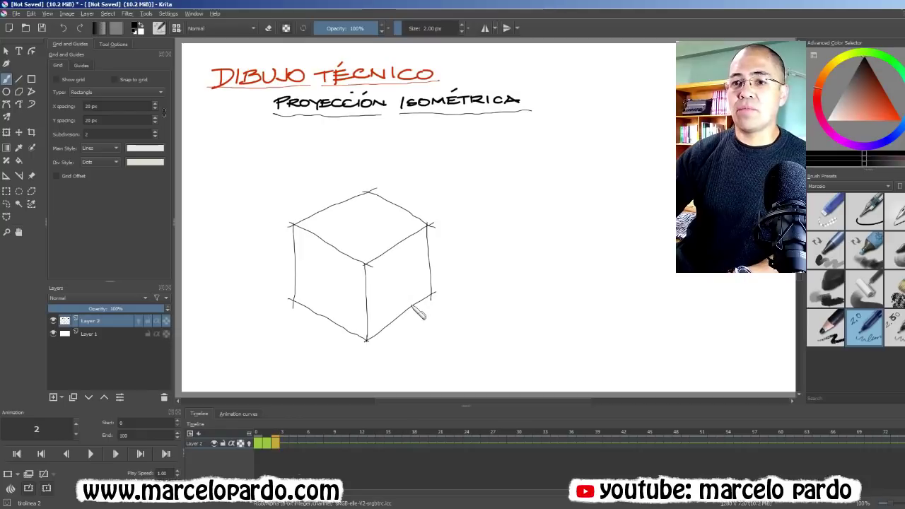
pyautogui.press('Left')
pyautogui.press('Left')
pyautogui.press('Left')
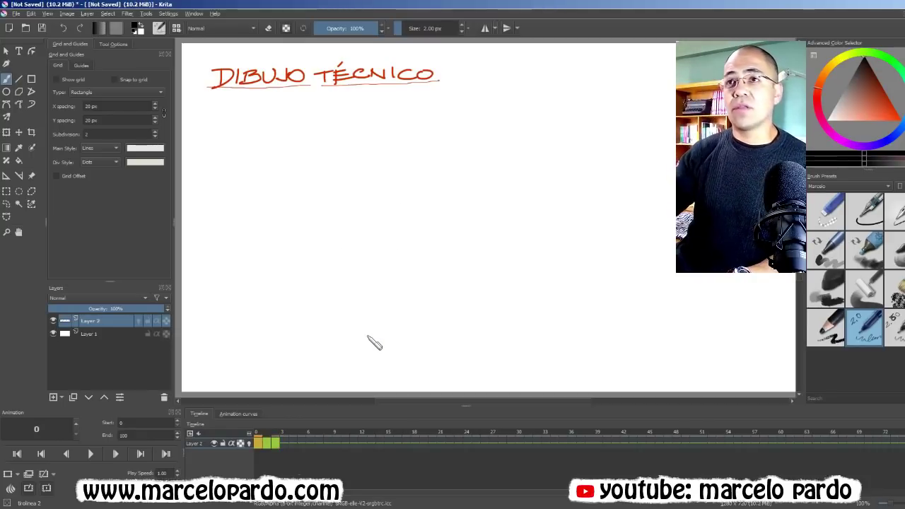
pyautogui.press('Right')
pyautogui.press('Right')
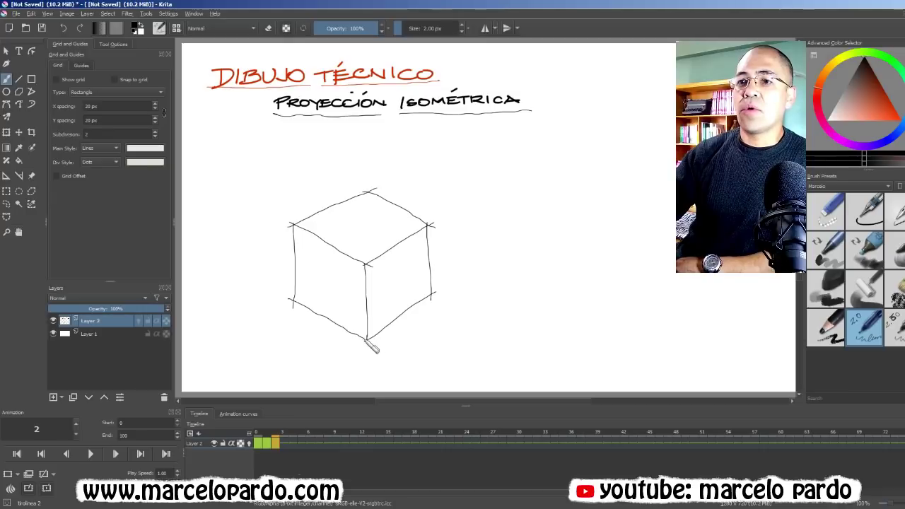
# Step: Draw baselines at the cube's bottom vertex and label both base angles 30°
pyautogui.moveTo(366, 338); pyautogui.dragTo(427, 335)
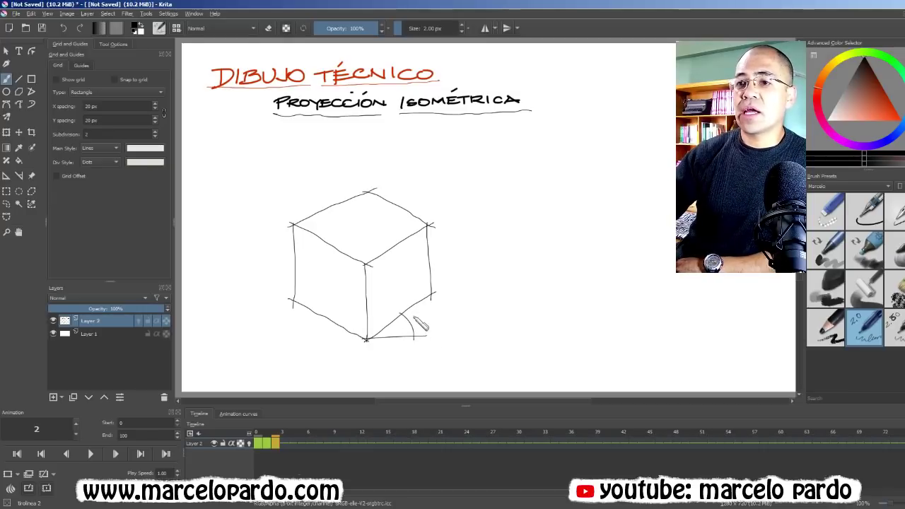
pyautogui.moveTo(424, 318); pyautogui.dragTo(422, 318)
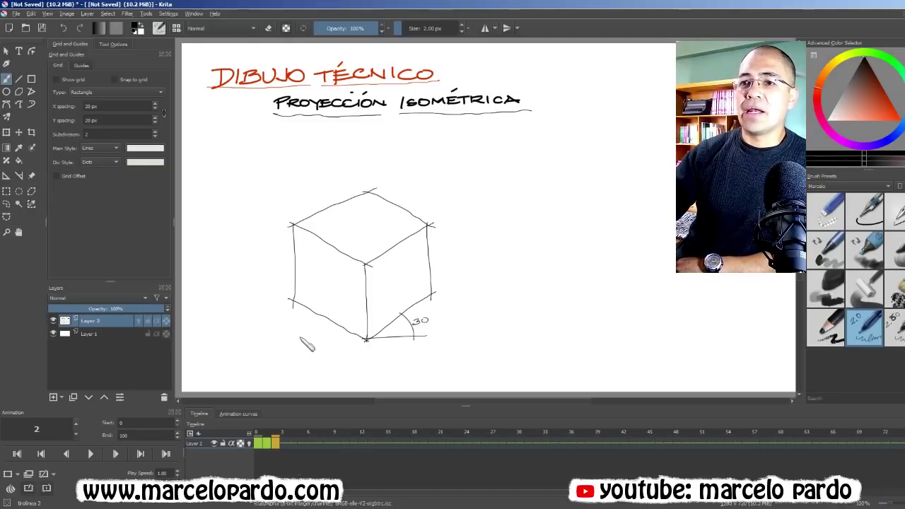
pyautogui.moveTo(295, 340)
pyautogui.mouseDown()
pyautogui.moveTo(367, 339)
pyautogui.moveTo(327, 316)
pyautogui.mouseUp()
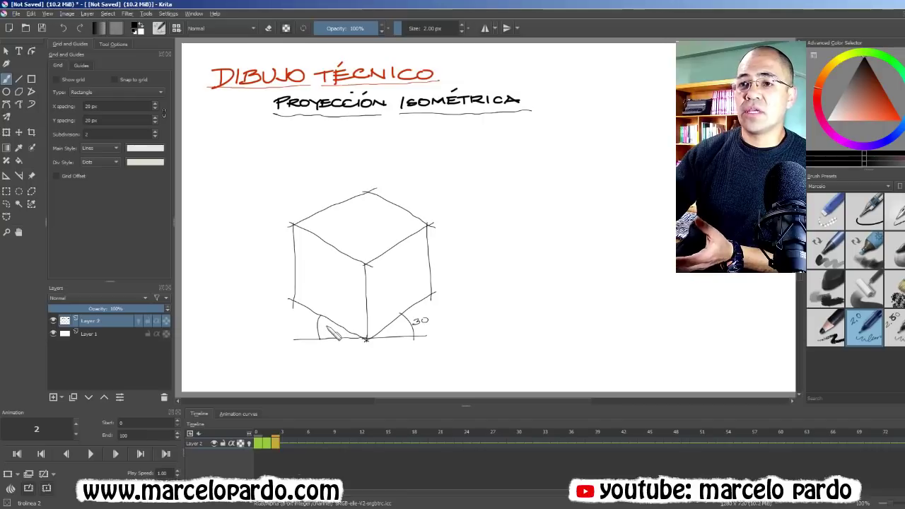
pyautogui.moveTo(326, 327); pyautogui.dragTo(338, 327)
pyautogui.moveTo(425, 316); pyautogui.dragTo(427, 317)
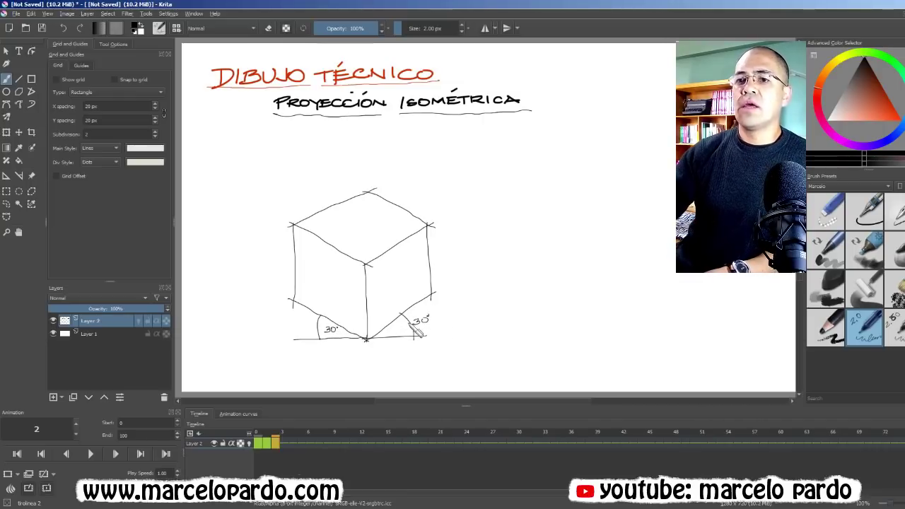
# Step: Advance two frames and draw an arrow pointing at the cube's right face
pyautogui.press('Right')
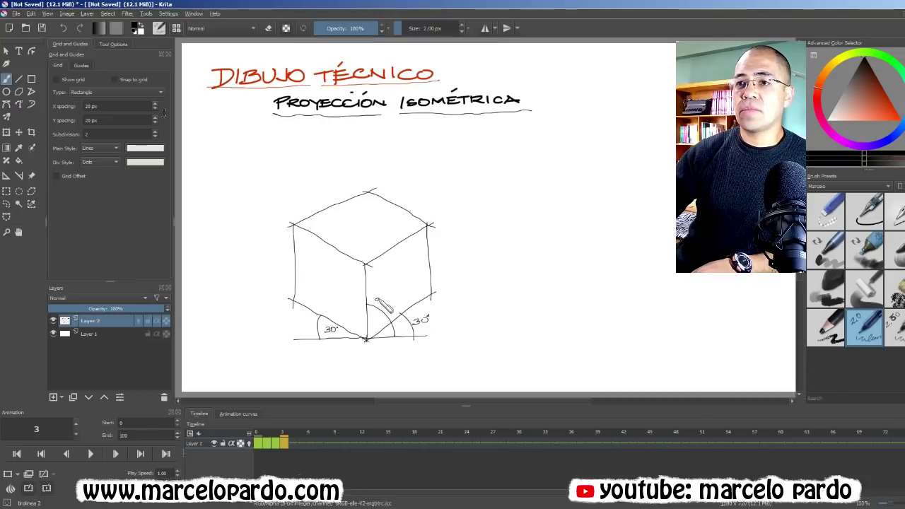
pyautogui.press('Right')
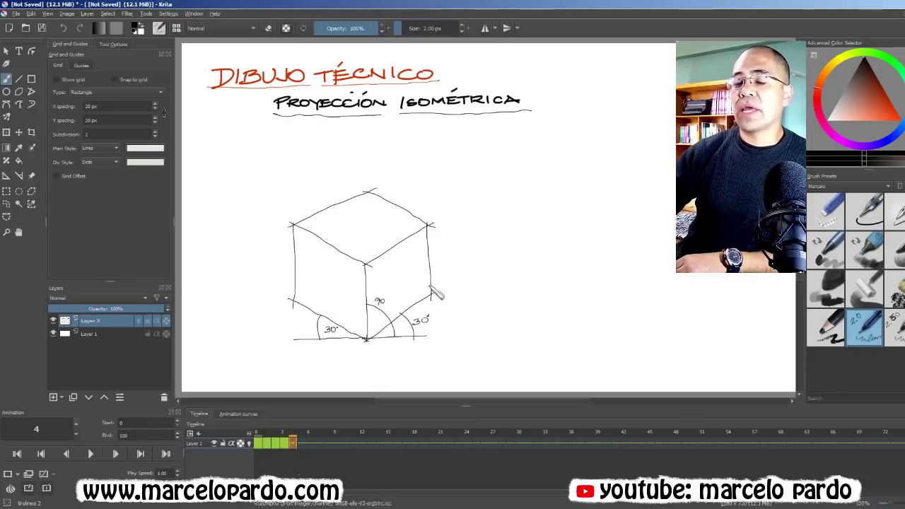
pyautogui.moveTo(410, 285)
pyautogui.mouseDown()
pyautogui.moveTo(475, 296)
pyautogui.moveTo(483, 315)
pyautogui.moveTo(517, 313)
pyautogui.mouseUp()
# Step: On the next frame, write VISTA SUPERIOR on the cube's top face
pyautogui.press('Right')
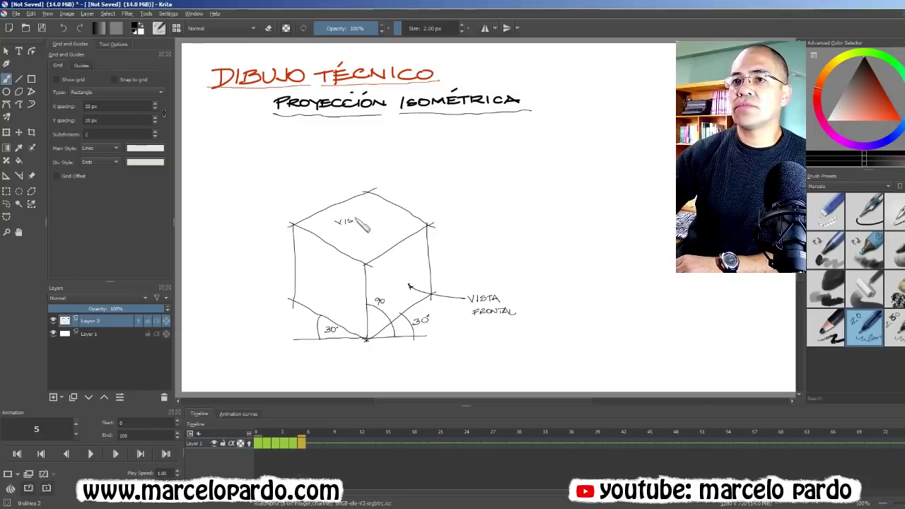
pyautogui.moveTo(357, 220); pyautogui.dragTo(365, 222)
pyautogui.moveTo(341, 228); pyautogui.dragTo(374, 232)
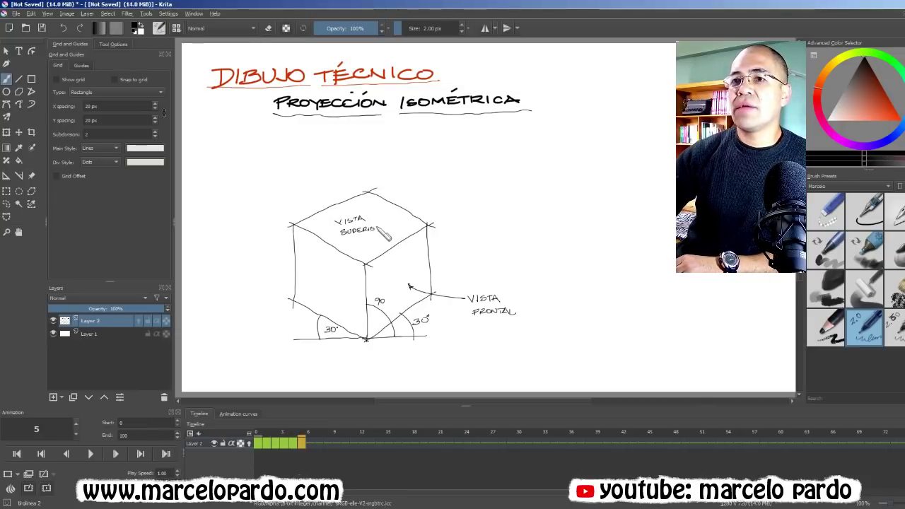
# Step: On frame 6, write VISTA LATERAL on the cube's left face
pyautogui.click(310, 444)
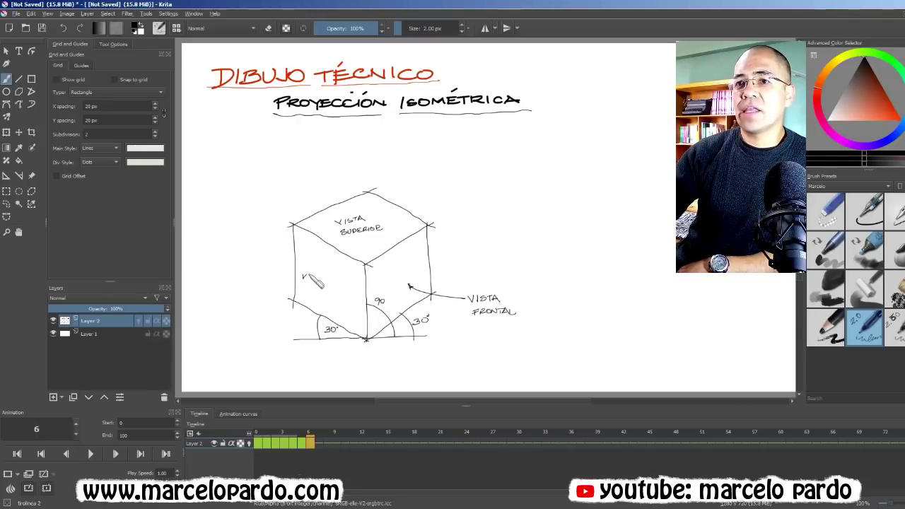
pyautogui.moveTo(311, 276)
pyautogui.mouseDown()
pyautogui.moveTo(323, 295)
pyautogui.moveTo(341, 297)
pyautogui.mouseUp()
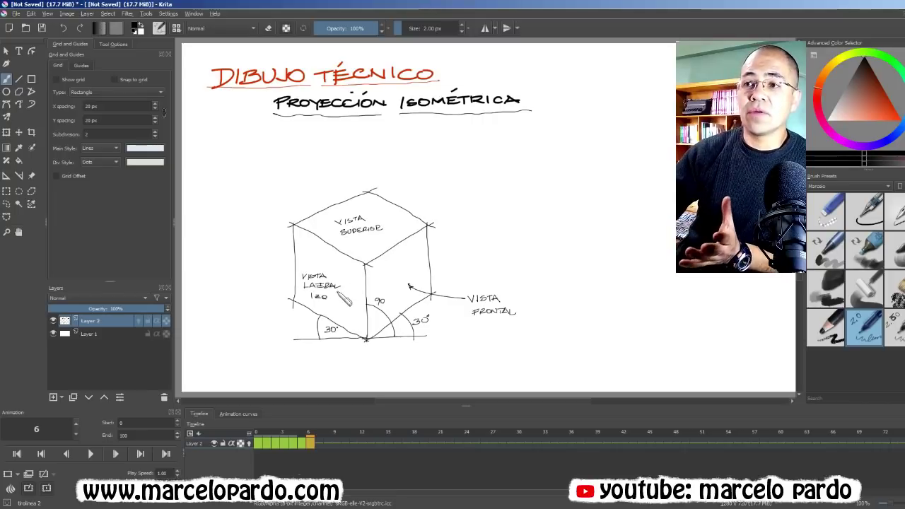
pyautogui.moveTo(329, 296); pyautogui.dragTo(355, 299)
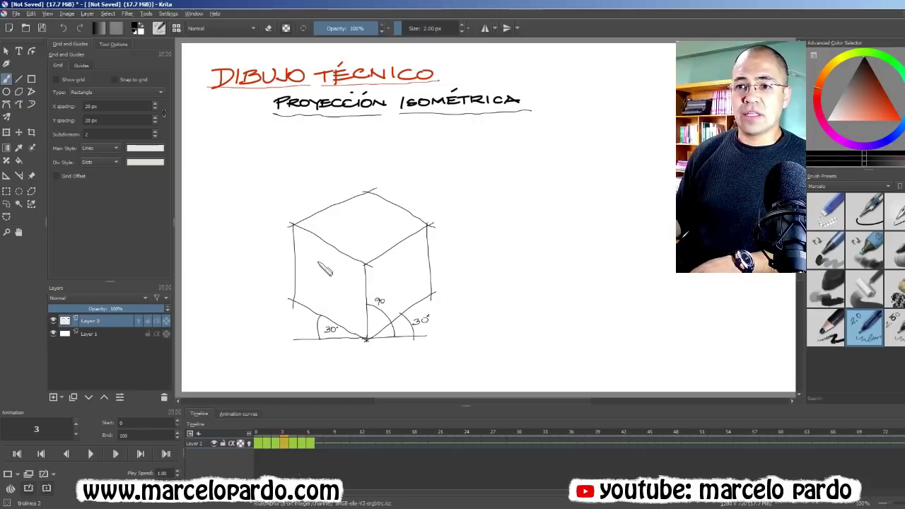
pyautogui.press('Home')
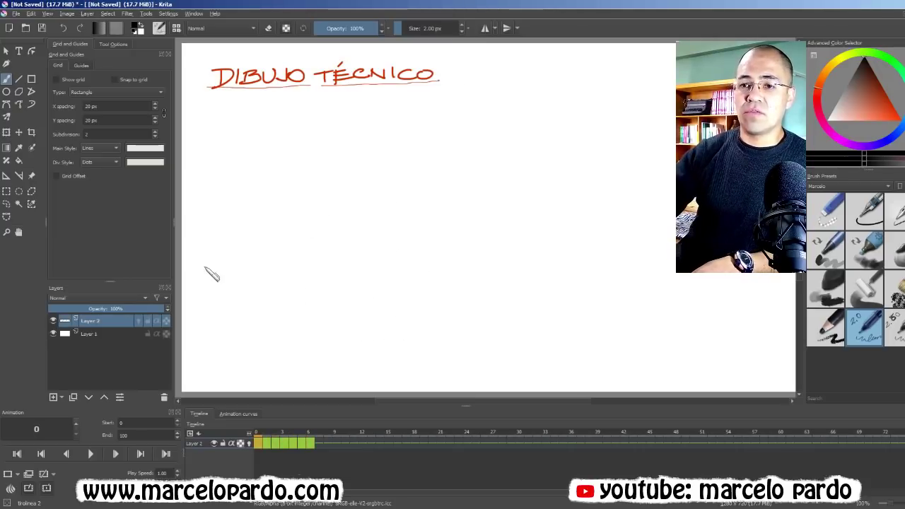
pyautogui.press('space')
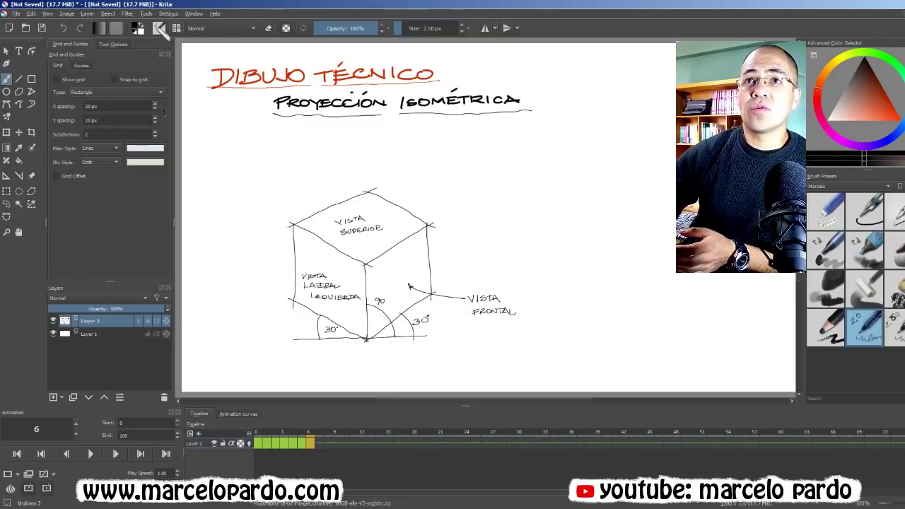
# Step: Open and close the brush settings, then open the Brush Presets chooser
pyautogui.click(159, 29)
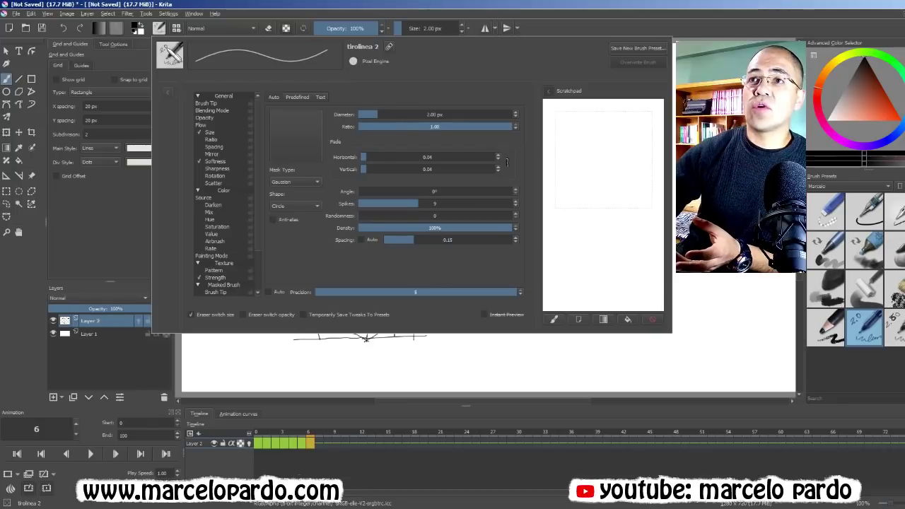
pyautogui.click(159, 29)
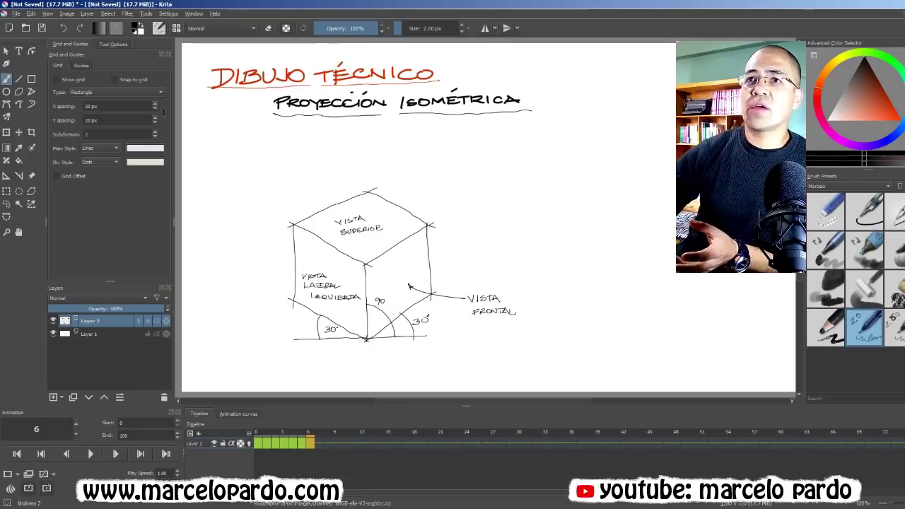
pyautogui.click(177, 29)
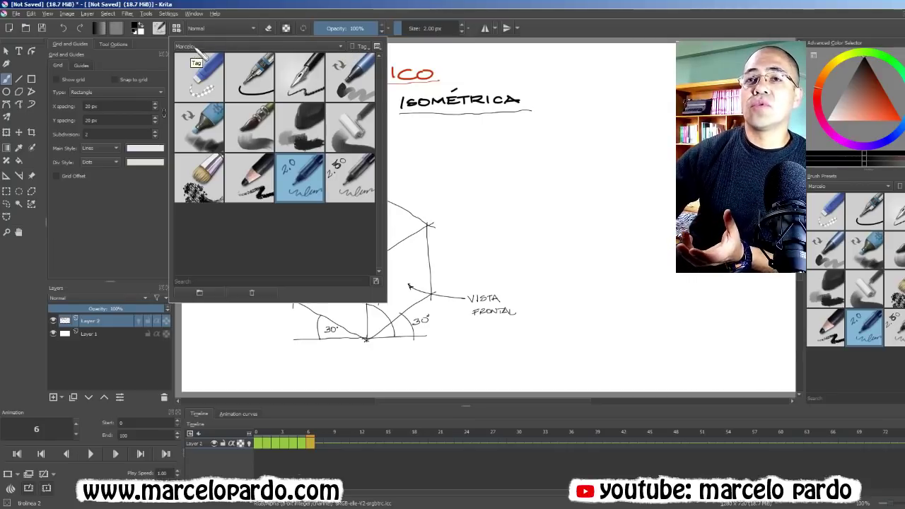
# Step: Show presets from all tags in the preset chooser and scroll through the list
pyautogui.rightClick(200, 58)
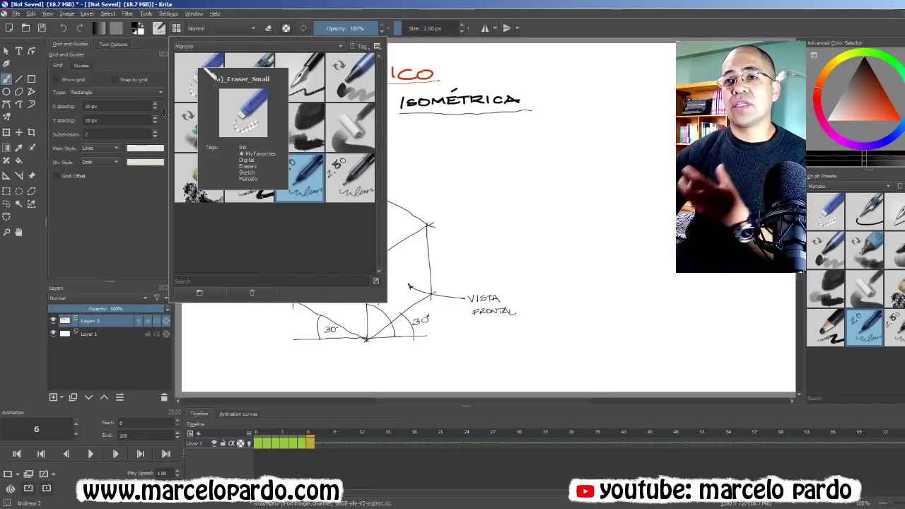
pyautogui.press('Escape')
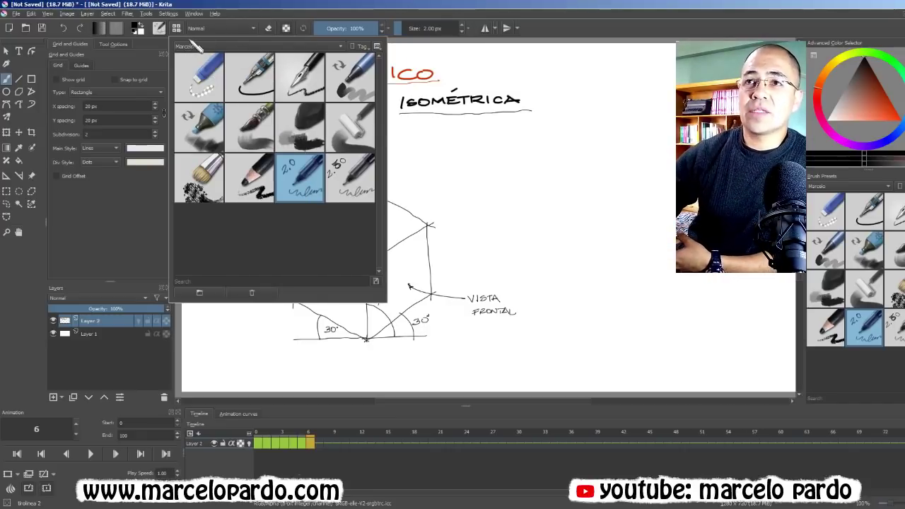
pyautogui.click(340, 47)
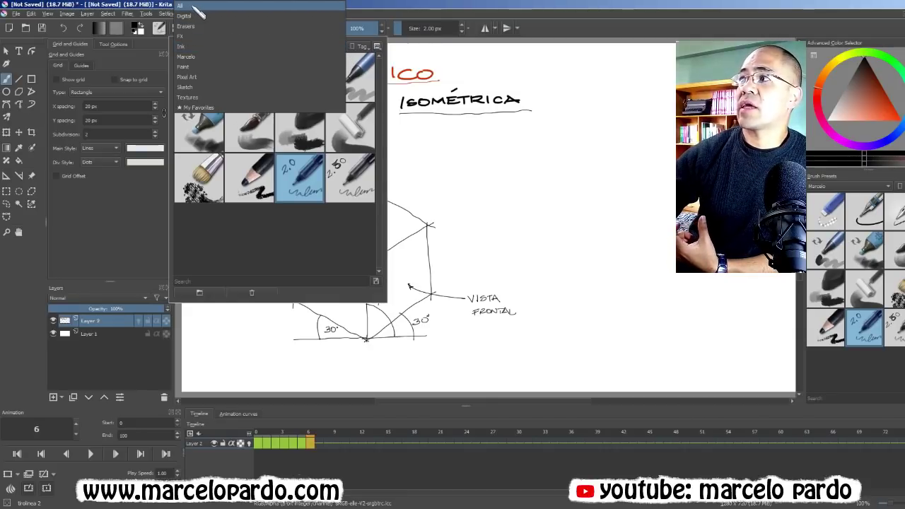
pyautogui.click(201, 6)
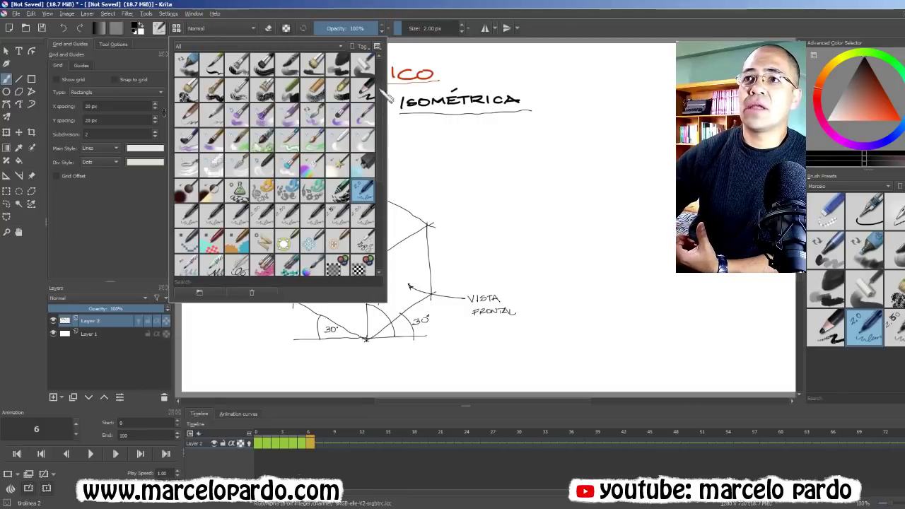
pyautogui.scroll(-1, 379, 120)
pyautogui.scroll(-1, 379, 138)
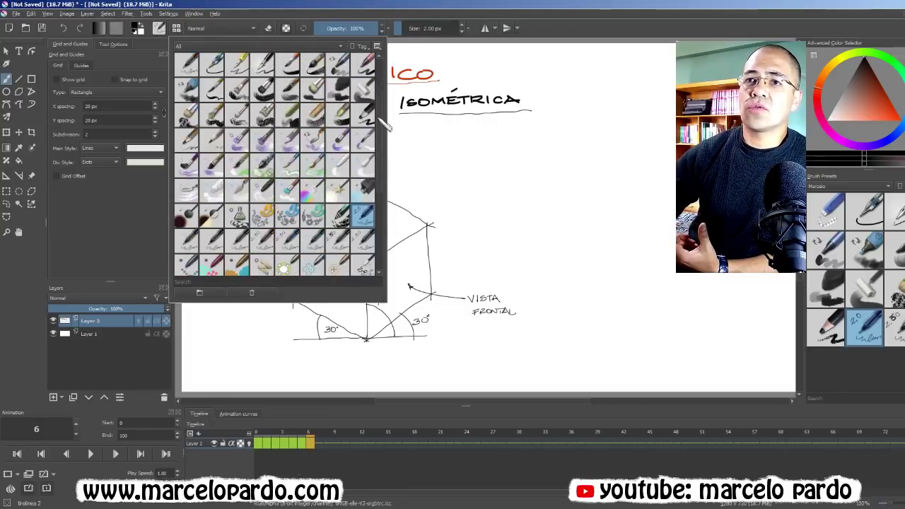
pyautogui.scroll(-1, 378, 155)
pyautogui.scroll(-1, 376, 173)
pyautogui.moveTo(377, 211); pyautogui.dragTo(394, 85)
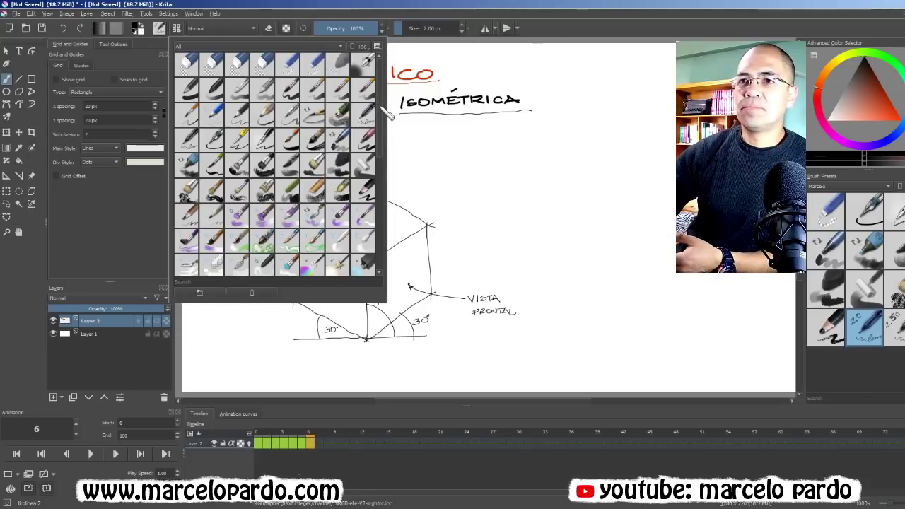
pyautogui.moveTo(380, 110); pyautogui.dragTo(380, 159)
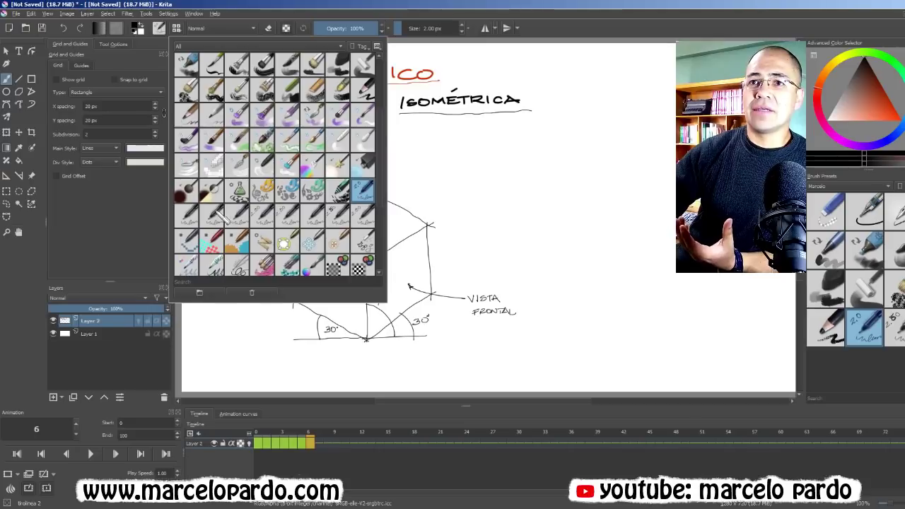
# Step: Try the 2.50 px liner, then settle on the 2.0 fineliner pen at 2 px
pyautogui.click(188, 214)
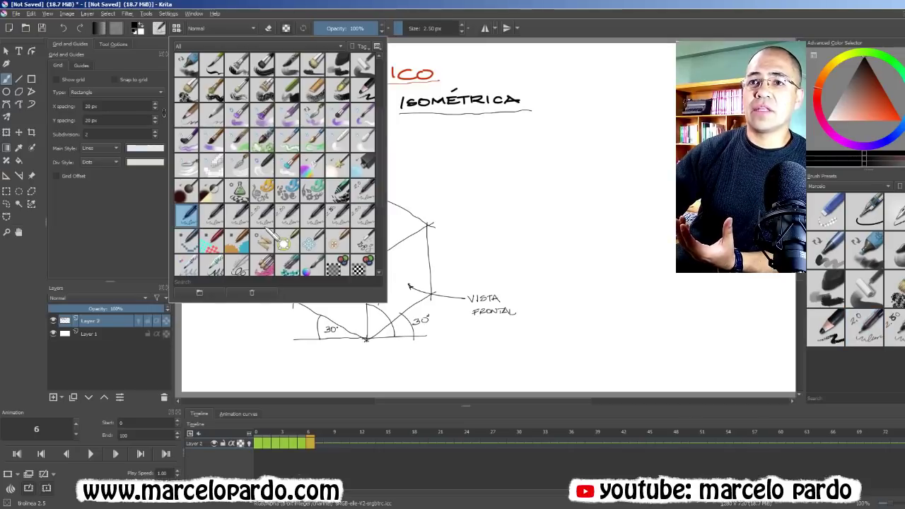
pyautogui.click(472, 177)
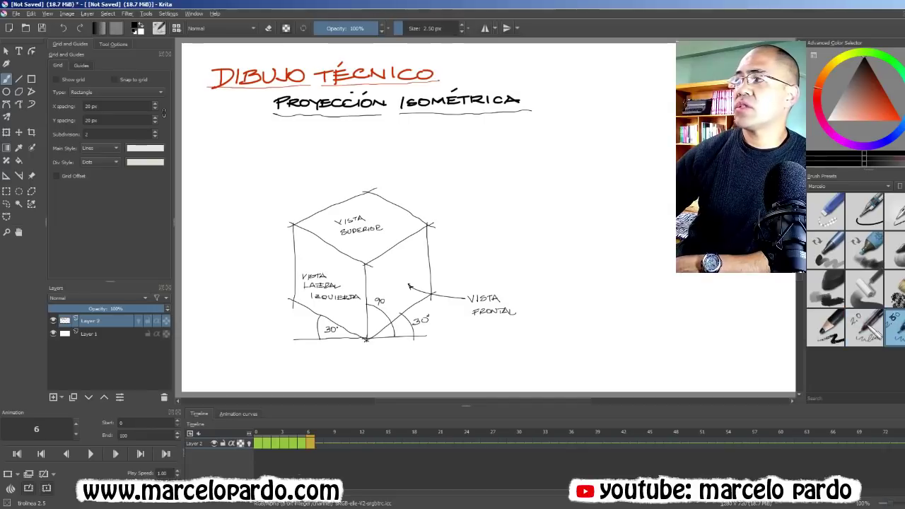
pyautogui.click(888, 328)
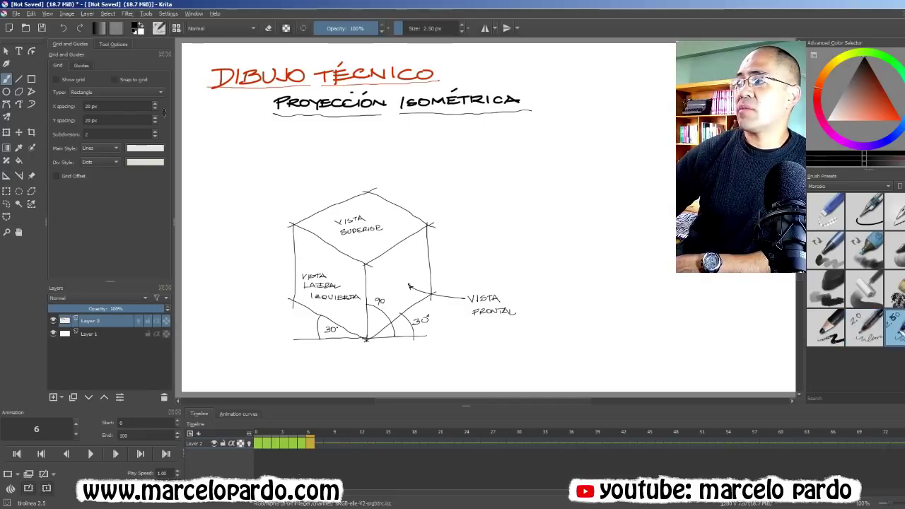
pyautogui.click(875, 338)
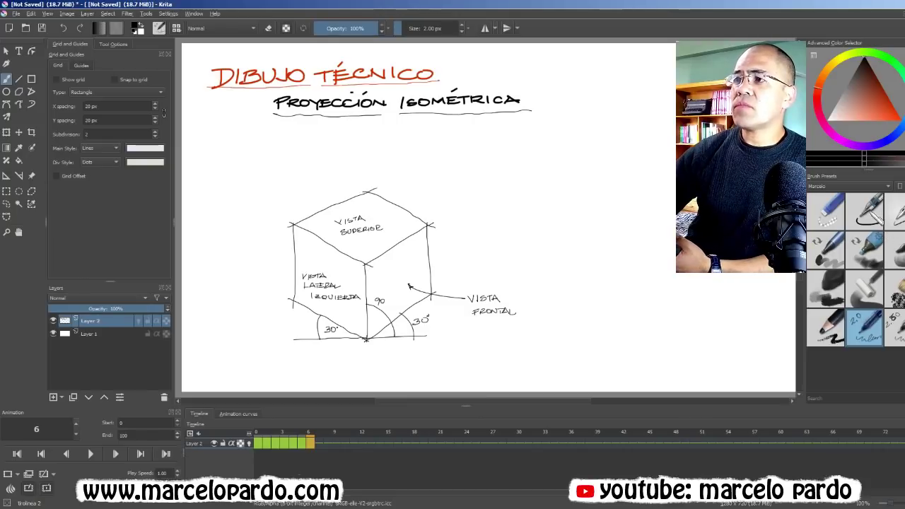
pyautogui.click(864, 210)
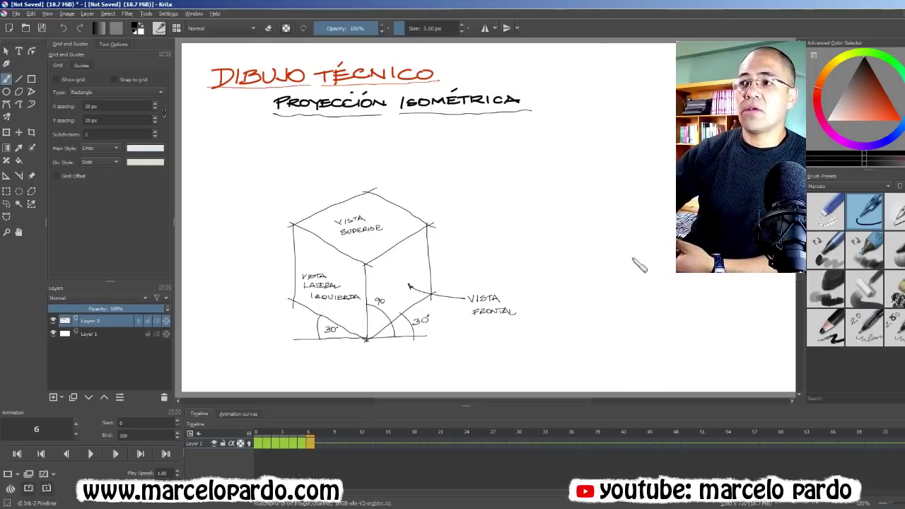
pyautogui.click(864, 327)
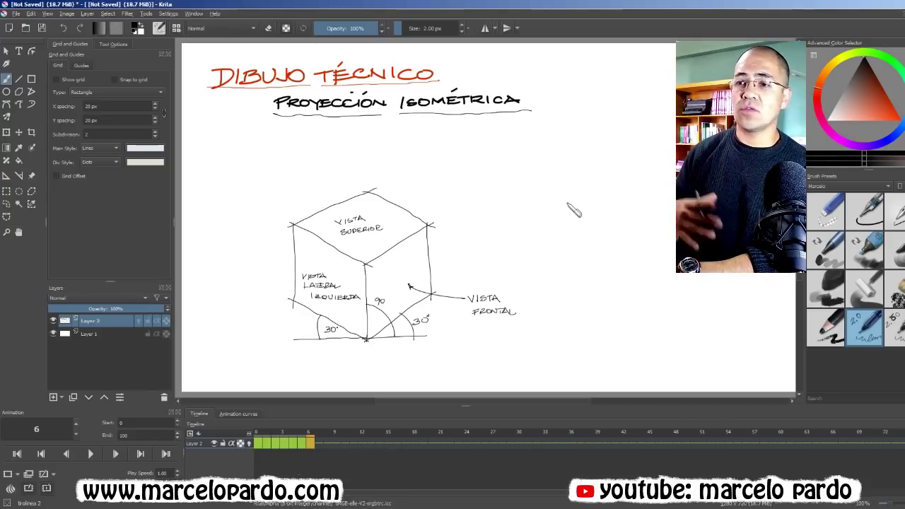
pyautogui.press('6')
pyautogui.press('6')
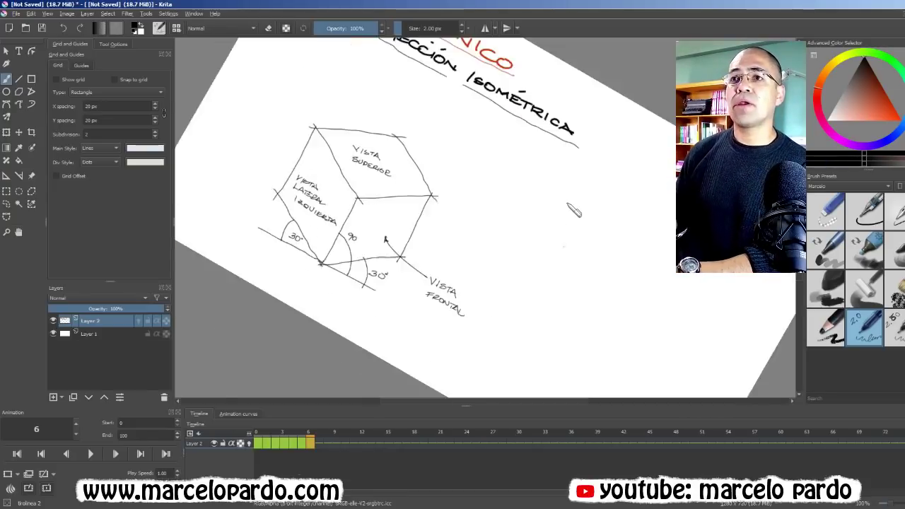
pyautogui.press('6')
pyautogui.press('6')
pyautogui.press('6')
pyautogui.press('6')
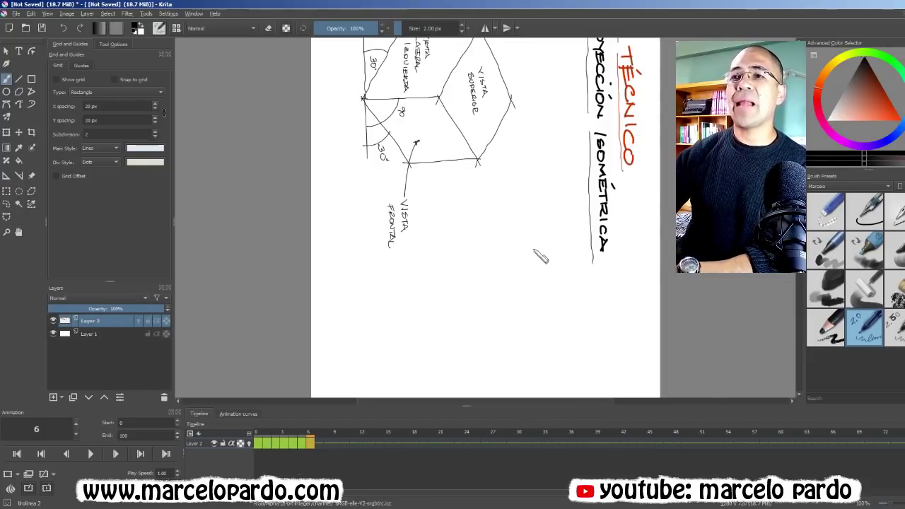
pyautogui.press('4')
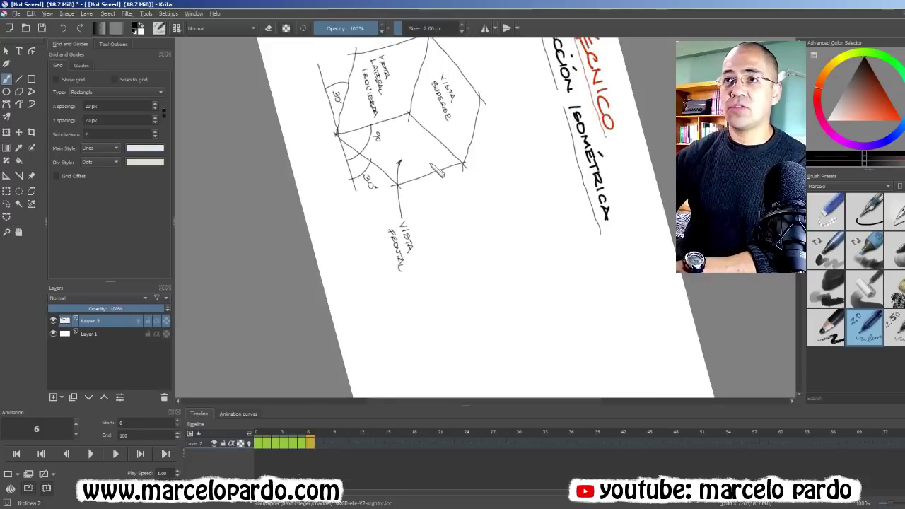
pyautogui.press('5')
pyautogui.press('6')
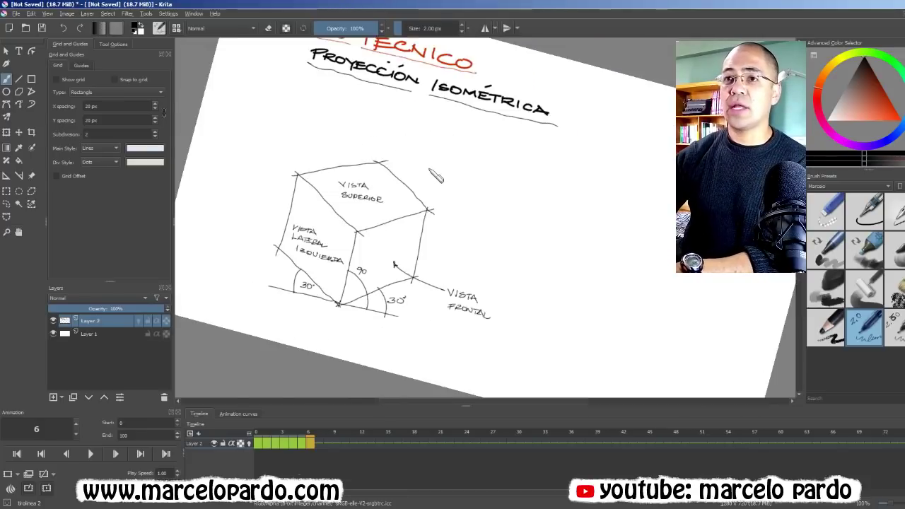
pyautogui.press('6')
pyautogui.press('5')
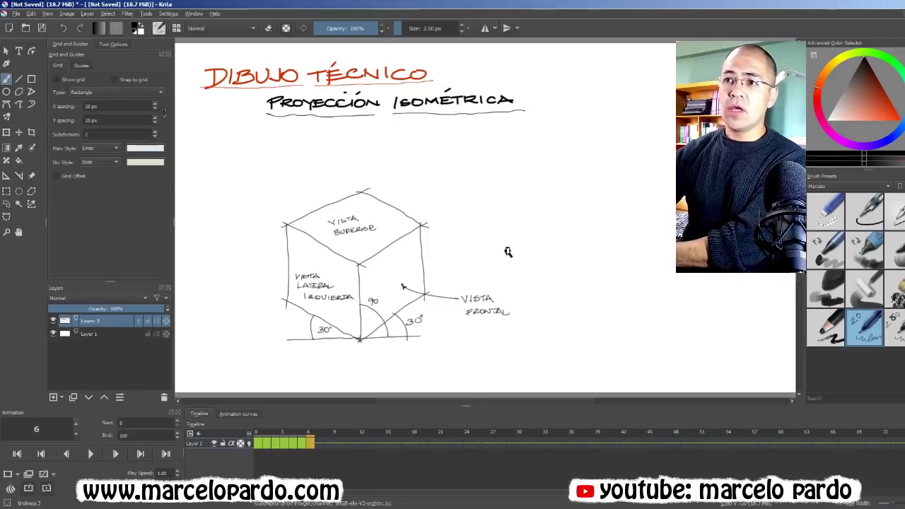
pyautogui.moveTo(508, 252)
pyautogui.mouseDown()
pyautogui.moveTo(505, 224)
pyautogui.moveTo(507, 255)
pyautogui.moveTo(509, 226)
pyautogui.moveTo(511, 244)
pyautogui.mouseUp()
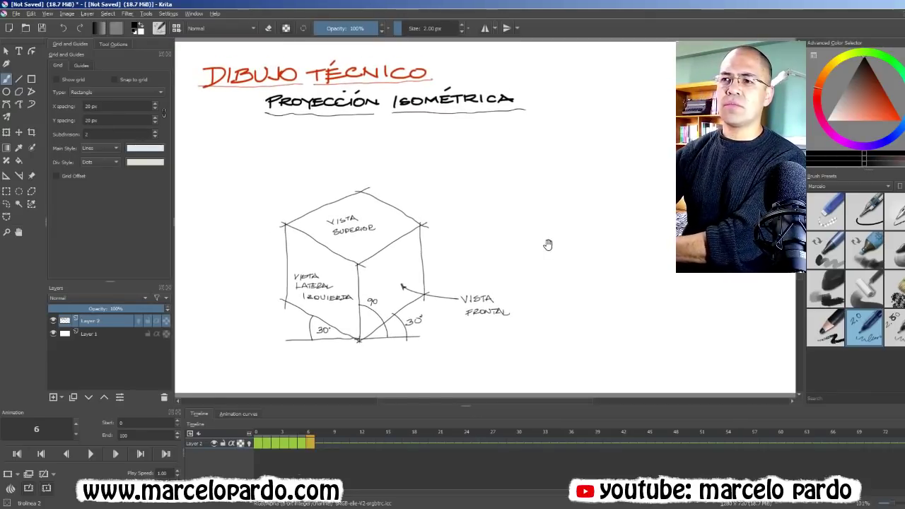
pyautogui.moveTo(582, 259)
pyautogui.mouseDown()
pyautogui.moveTo(575, 210)
pyautogui.moveTo(572, 273)
pyautogui.moveTo(555, 316)
pyautogui.moveTo(580, 216)
pyautogui.moveTo(580, 279)
pyautogui.moveTo(573, 297)
pyautogui.moveTo(576, 204)
pyautogui.moveTo(566, 307)
pyautogui.moveTo(544, 346)
pyautogui.moveTo(511, 369)
pyautogui.moveTo(523, 309)
pyautogui.moveTo(521, 318)
pyautogui.mouseUp()
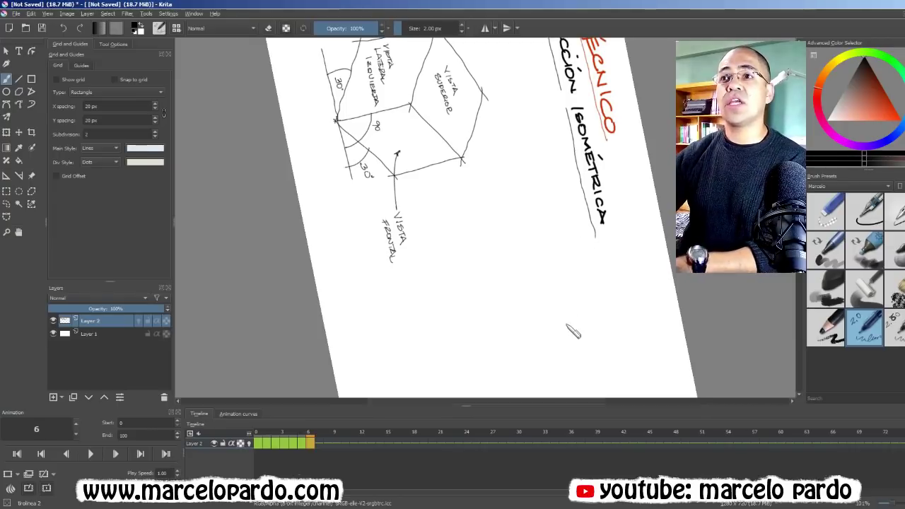
pyautogui.press('5')
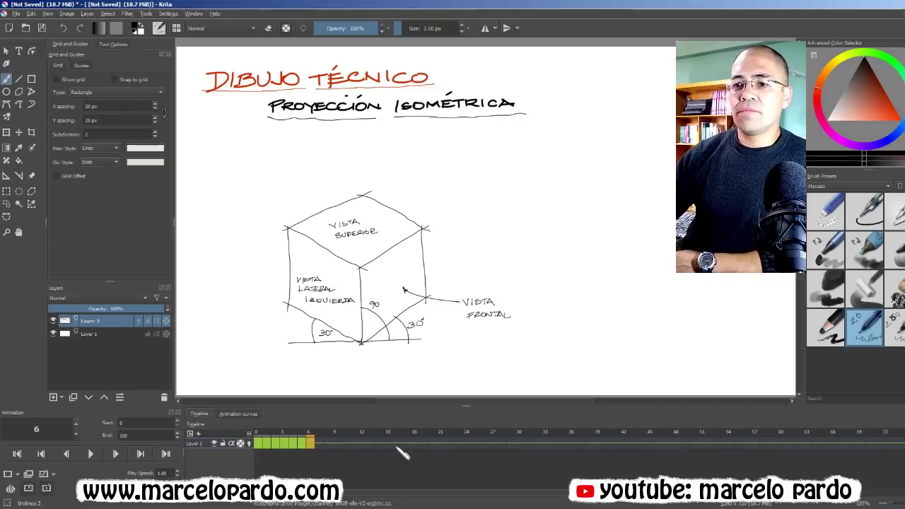
pyautogui.hotkey('alt', 'Tab')
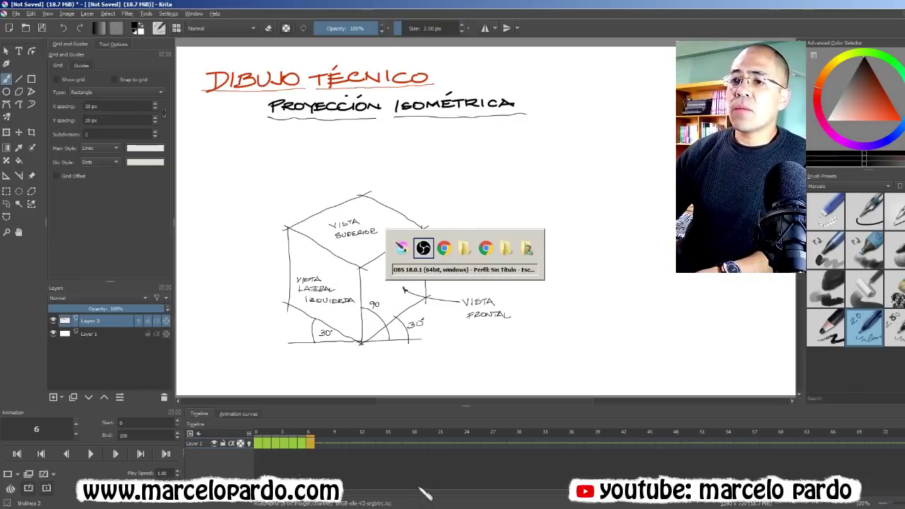
pyautogui.press('Tab')
pyautogui.press('Tab')
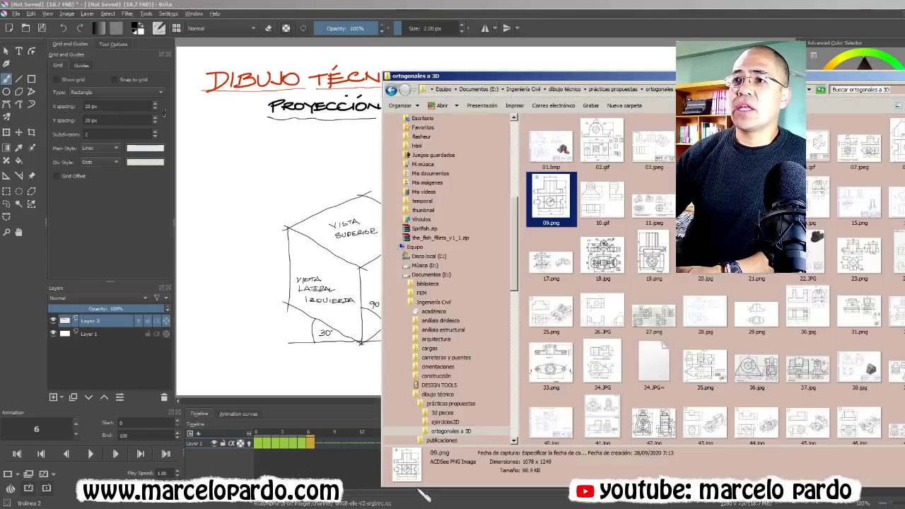
pyautogui.click(273, 173)
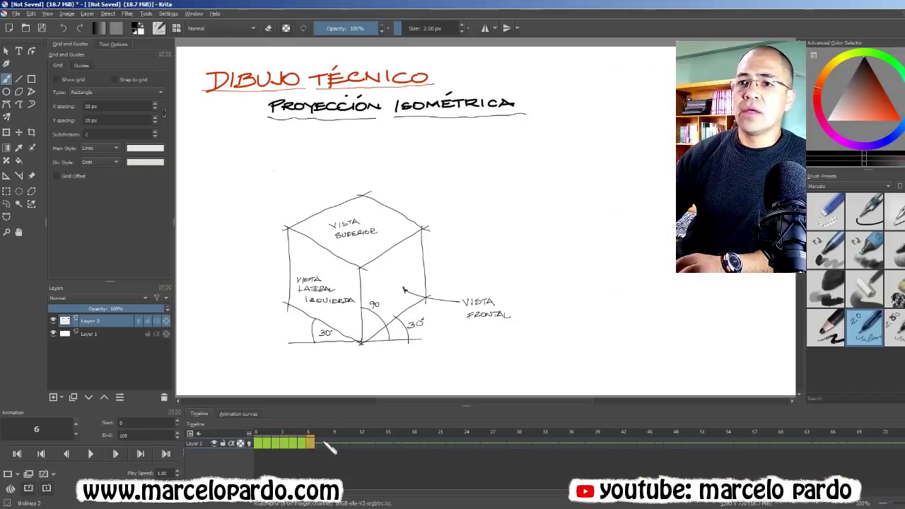
pyautogui.moveTo(297, 448)
pyautogui.mouseDown()
pyautogui.moveTo(268, 445)
pyautogui.moveTo(285, 443)
pyautogui.mouseUp()
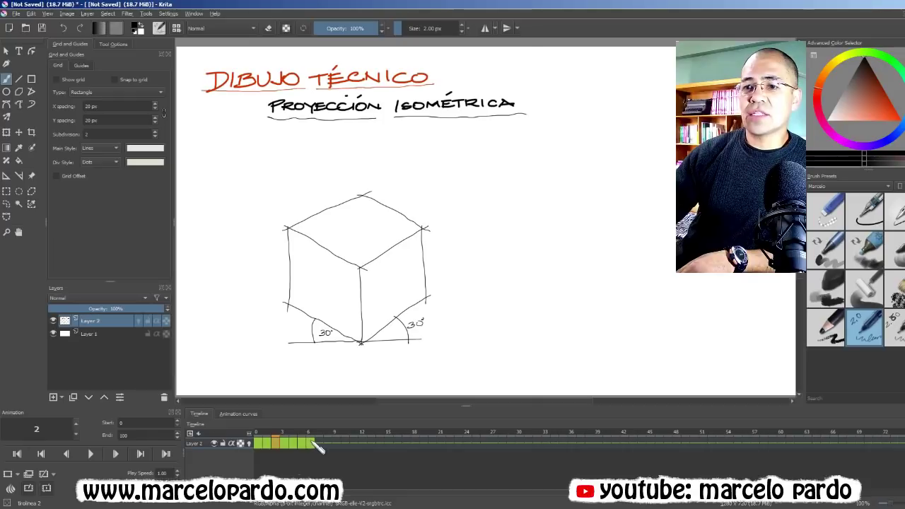
pyautogui.click(310, 444)
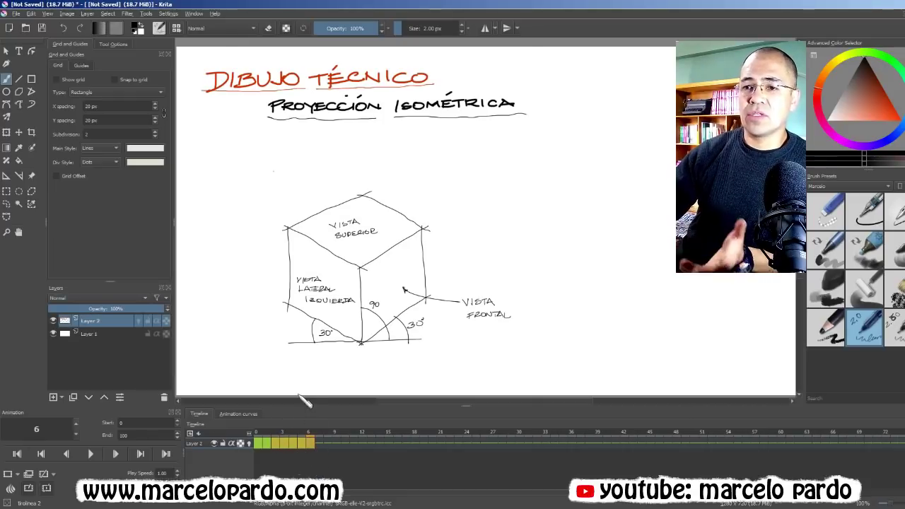
# Step: Cut the cube keyframes to the clipboard, check frames 0 and 1, and switch to the ortogonales a 3D folder
pyautogui.rightClick(296, 440)
pyautogui.moveTo(319, 379)
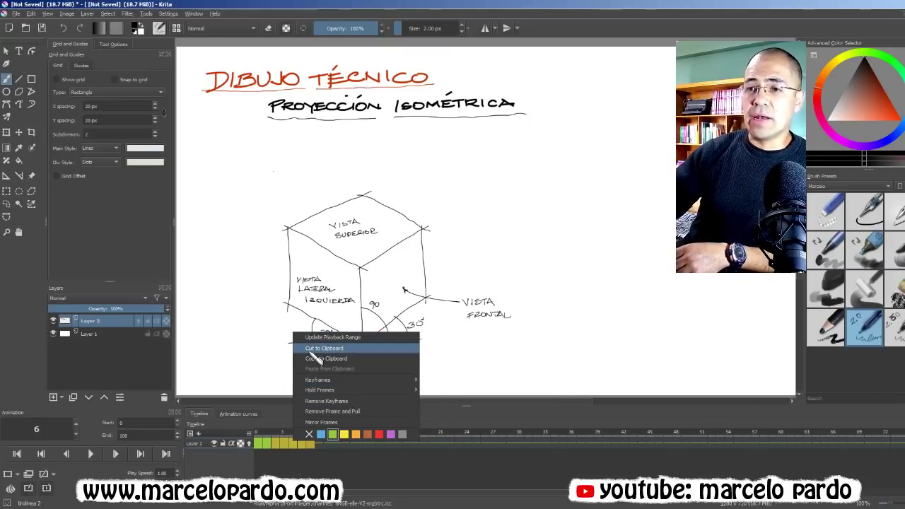
pyautogui.click(363, 402)
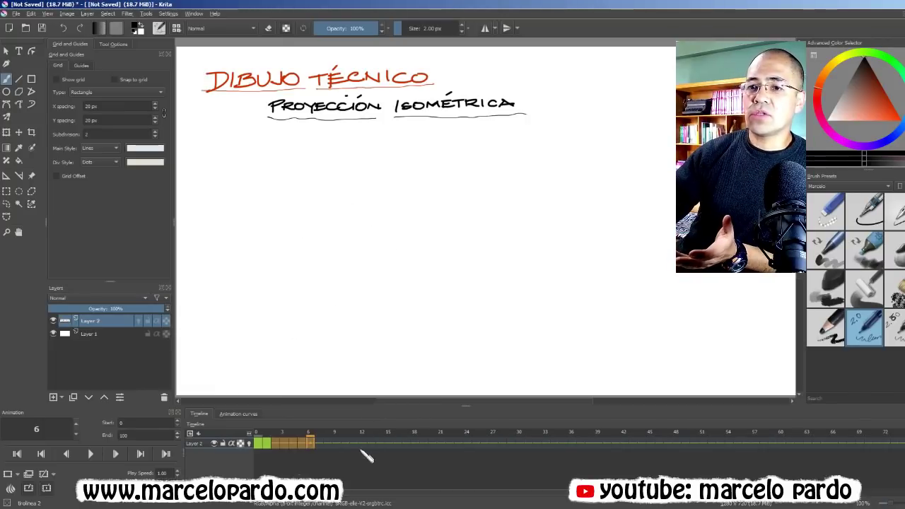
pyautogui.click(259, 443)
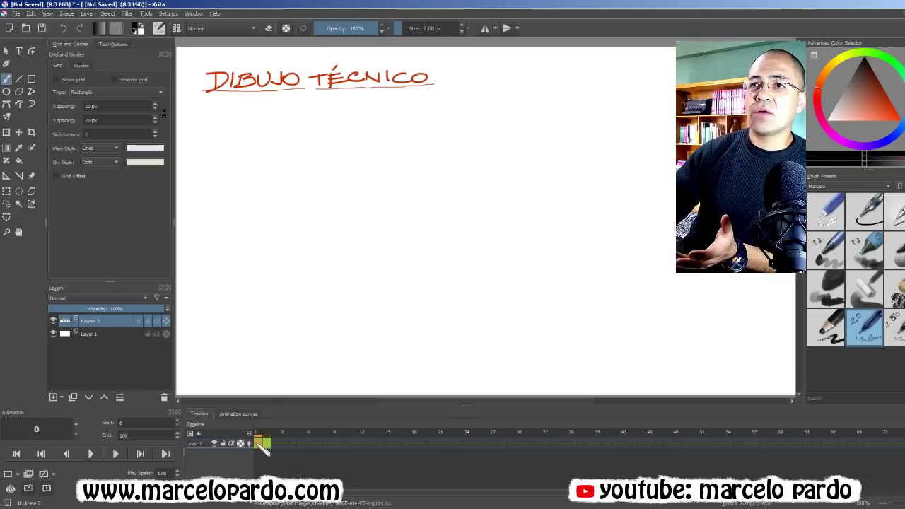
pyautogui.click(265, 443)
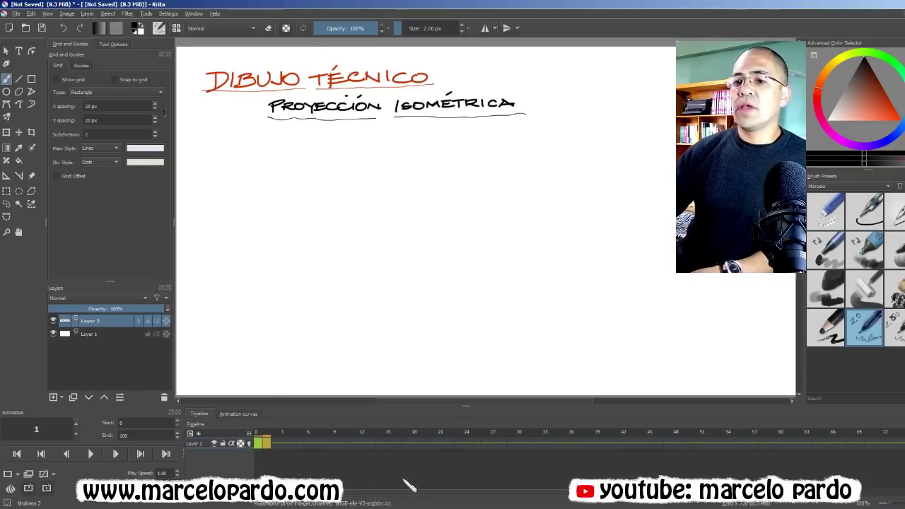
pyautogui.hotkey('alt', 'Tab')
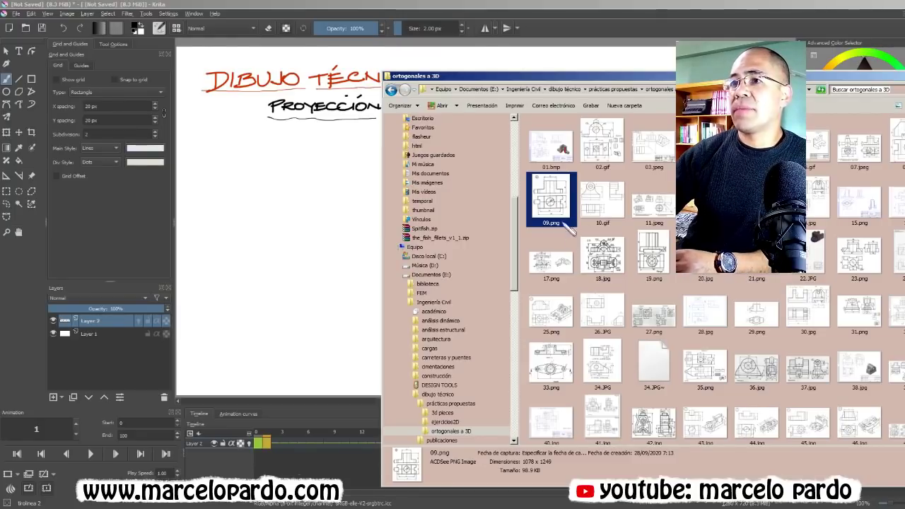
# Step: Drag 09.png from Explorer onto the canvas and insert it as a new layer
pyautogui.moveTo(555, 203); pyautogui.dragTo(305, 209)
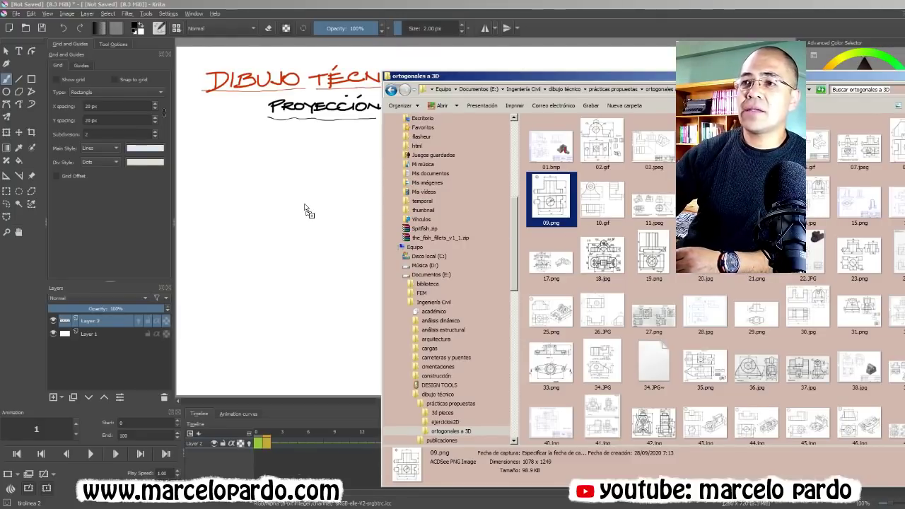
pyautogui.moveTo(306, 205); pyautogui.dragTo(305, 205)
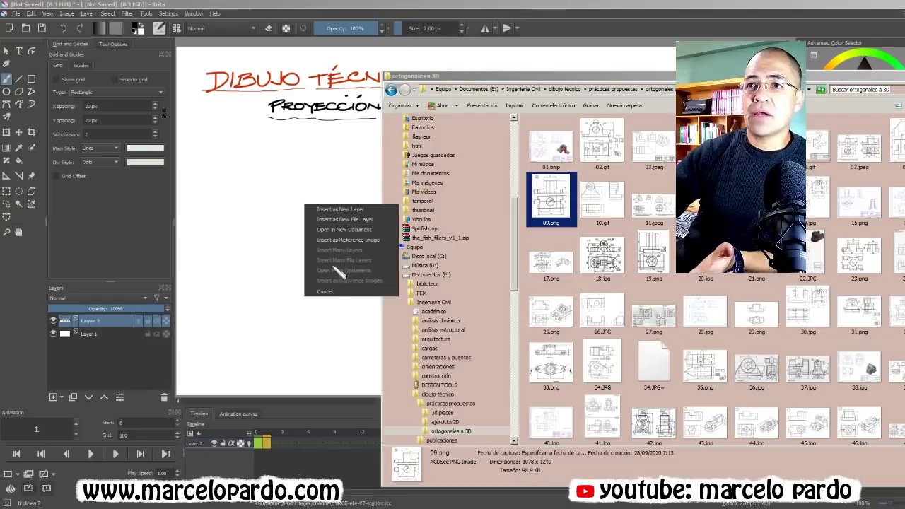
pyautogui.click(340, 210)
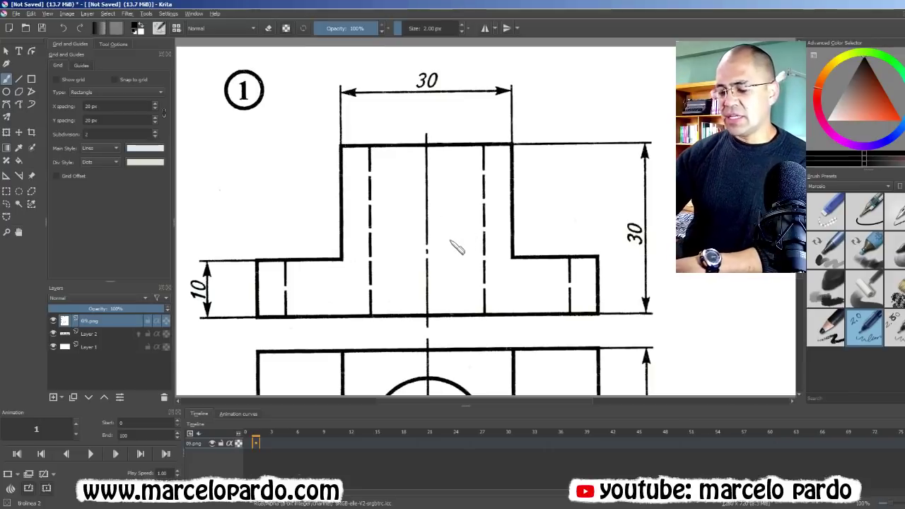
# Step: Reposition the 09.png drawing on the canvas with the Move tool
pyautogui.press('t')
pyautogui.moveTo(454, 233)
pyautogui.mouseDown()
pyautogui.moveTo(478, 80)
pyautogui.moveTo(441, 226)
pyautogui.moveTo(509, 252)
pyautogui.moveTo(516, 306)
pyautogui.mouseUp()
pyautogui.moveTo(518, 337); pyautogui.dragTo(489, 365)
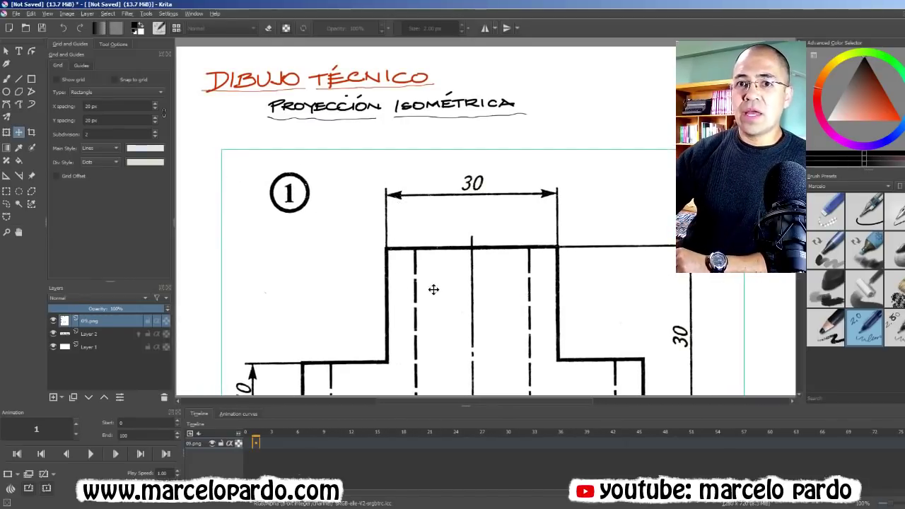
pyautogui.moveTo(434, 290); pyautogui.dragTo(439, 275)
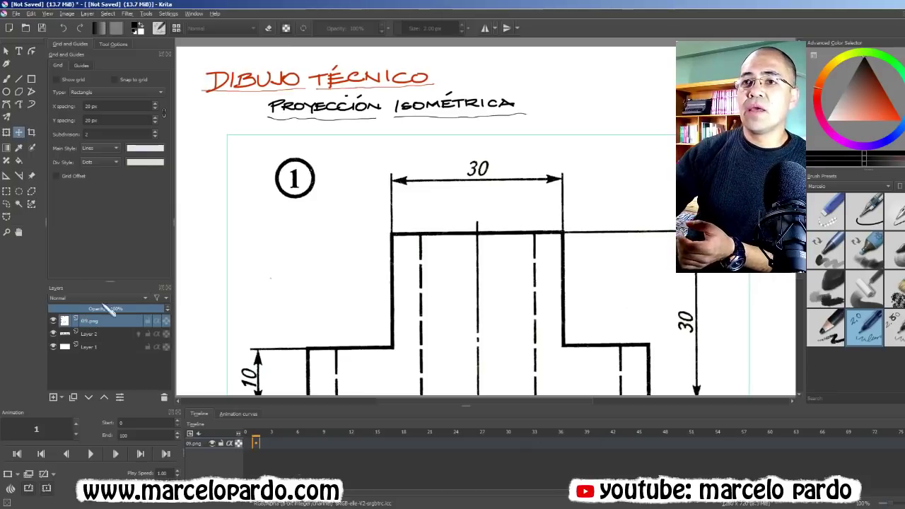
# Step: Scrub frames 0–4, settle on frame 2, and start then cancel a transform
pyautogui.moveTo(253, 442); pyautogui.dragTo(281, 443)
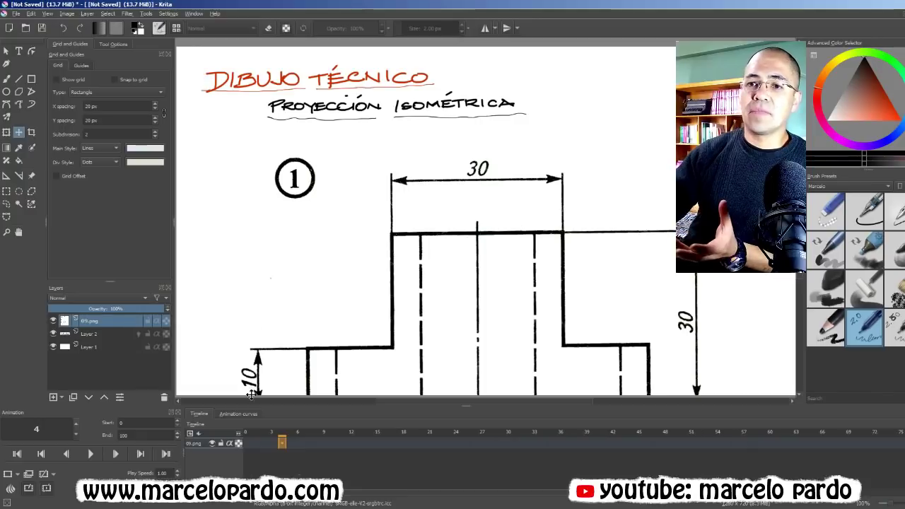
pyautogui.moveTo(256, 446); pyautogui.dragTo(258, 444)
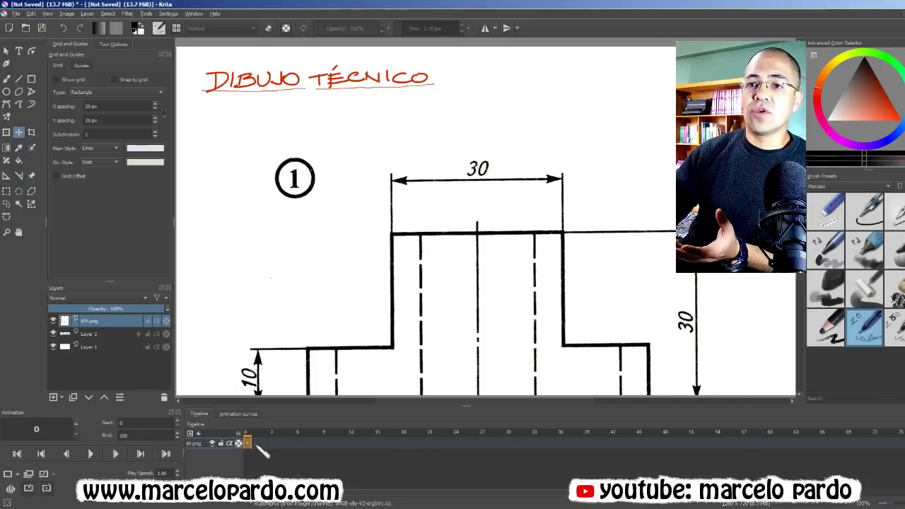
pyautogui.moveTo(258, 444); pyautogui.dragTo(260, 447)
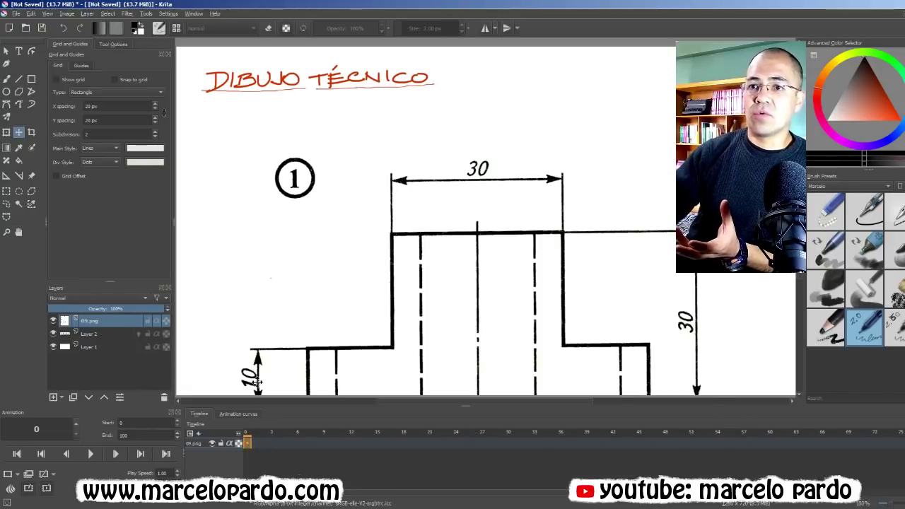
pyautogui.click(258, 442)
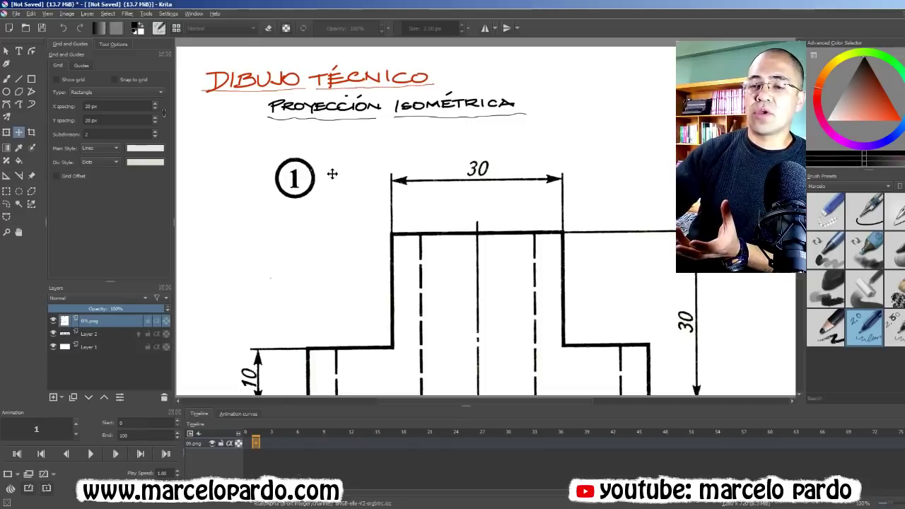
pyautogui.press('Right')
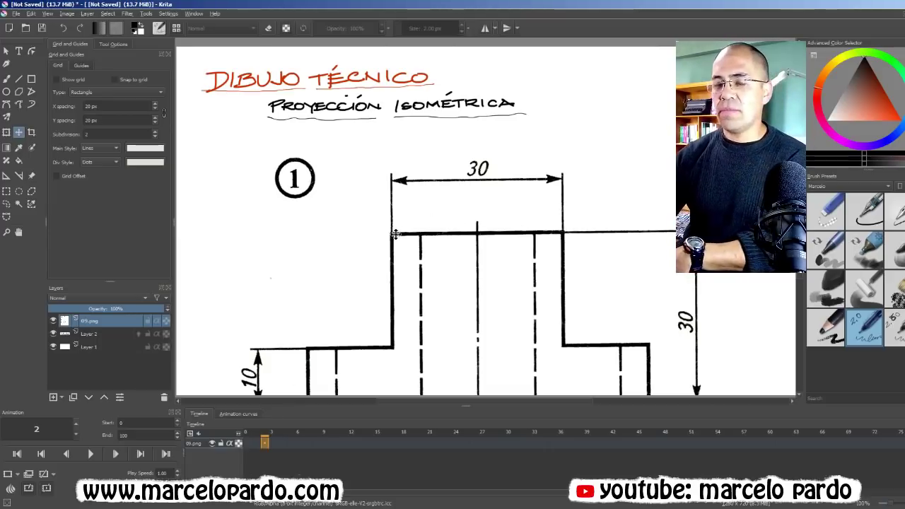
pyautogui.hotkey('ctrl', 't')
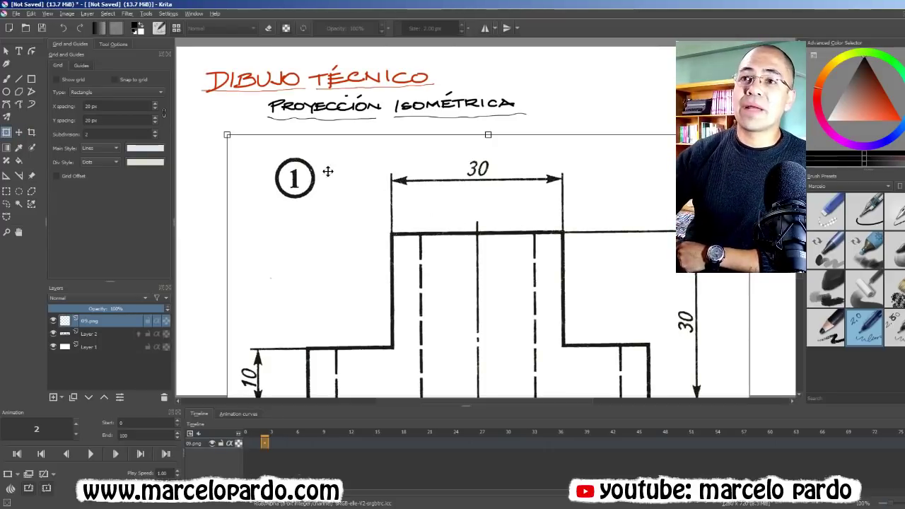
pyautogui.press('Return')
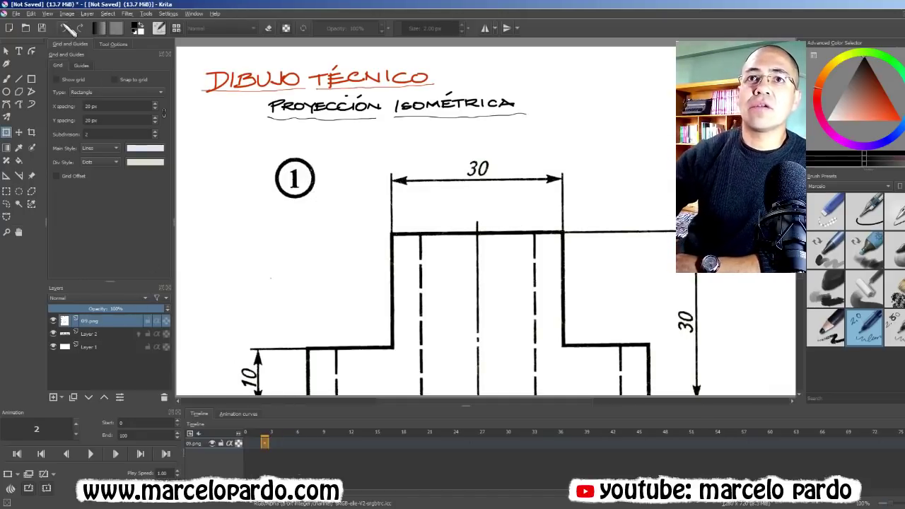
# Step: Cancel the 1078 × 1249 px Resize Layer dialog and put 09.png into free transform
pyautogui.click(87, 14)
pyautogui.moveTo(104, 106)
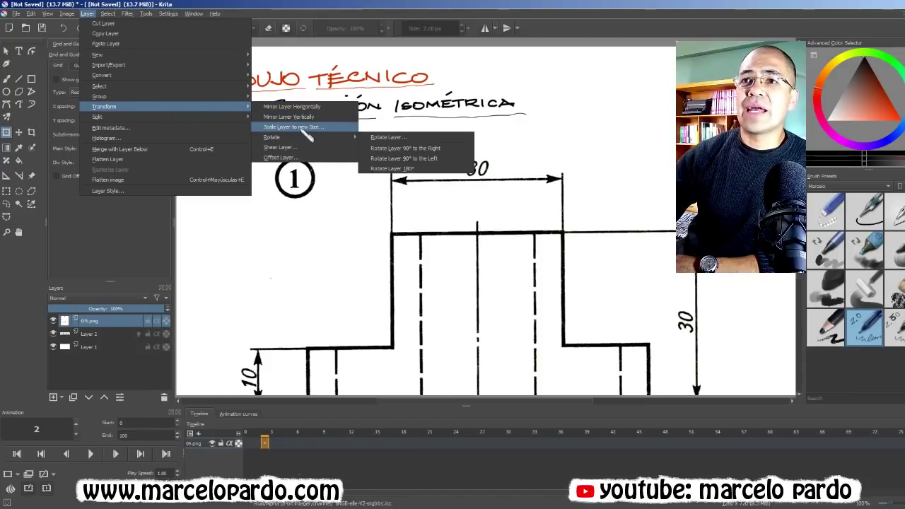
pyautogui.click(307, 135)
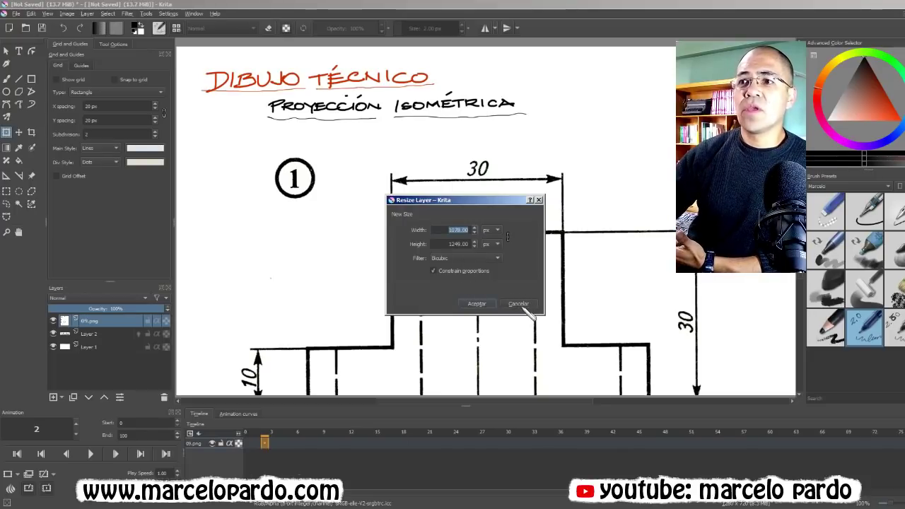
pyautogui.click(522, 305)
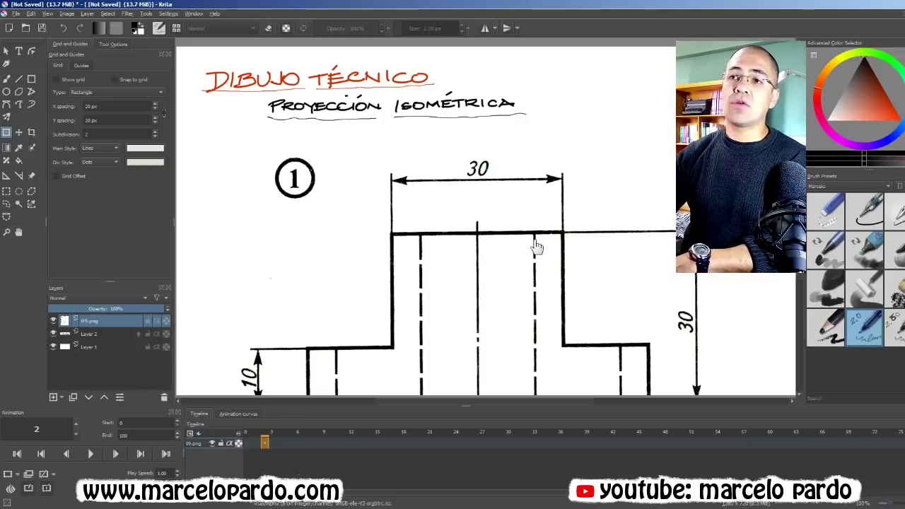
pyautogui.hotkey('ctrl', 't')
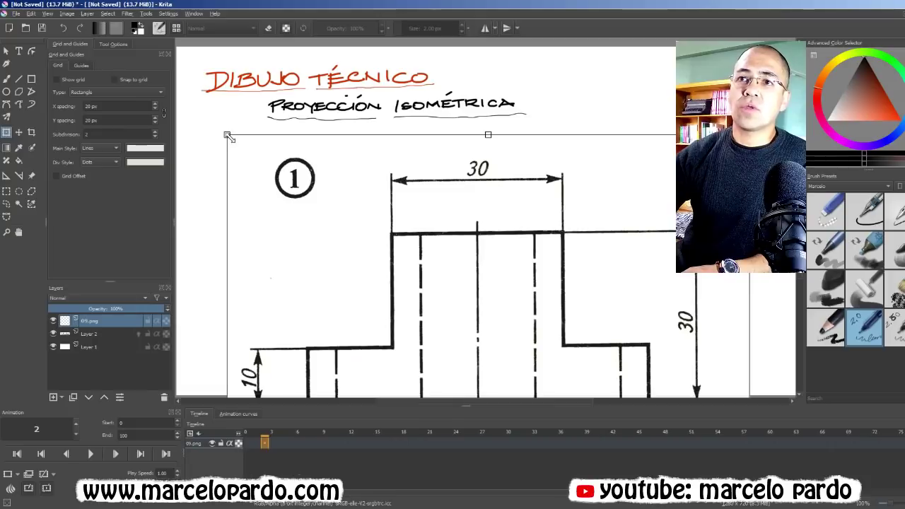
# Step: Scale the 09.png drawing down from its corner handle
pyautogui.moveTo(223, 134); pyautogui.dragTo(345, 241)
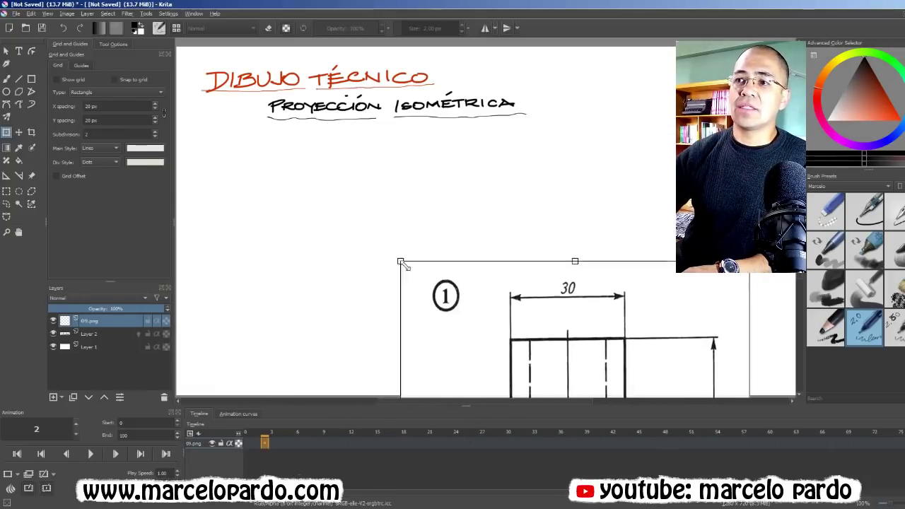
pyautogui.moveTo(343, 239); pyautogui.dragTo(343, 304)
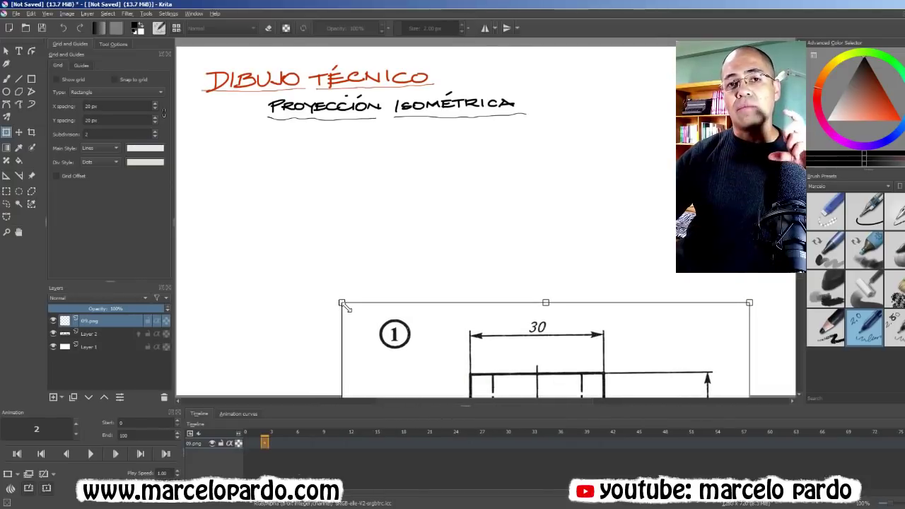
pyautogui.moveTo(346, 307)
pyautogui.mouseDown()
pyautogui.moveTo(352, 290)
pyautogui.moveTo(423, 326)
pyautogui.mouseUp()
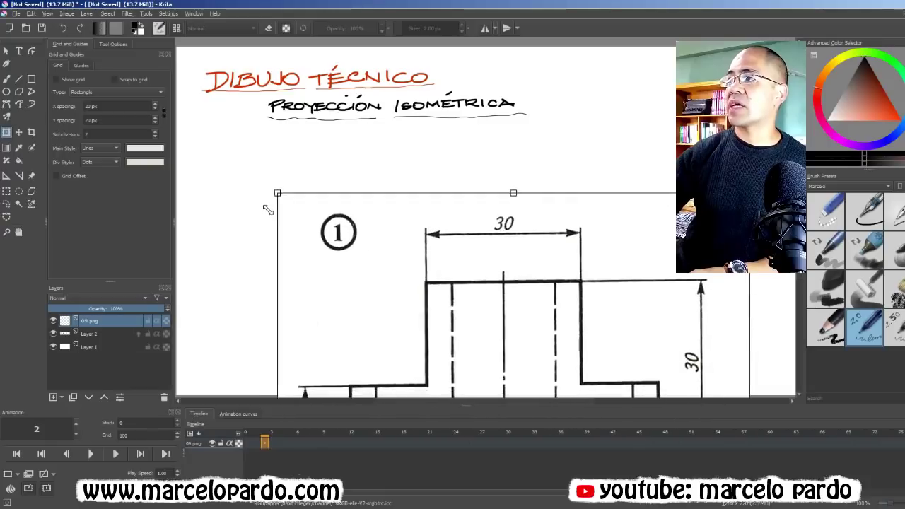
pyautogui.moveTo(423, 326)
pyautogui.mouseDown()
pyautogui.moveTo(428, 305)
pyautogui.moveTo(433, 312)
pyautogui.mouseUp()
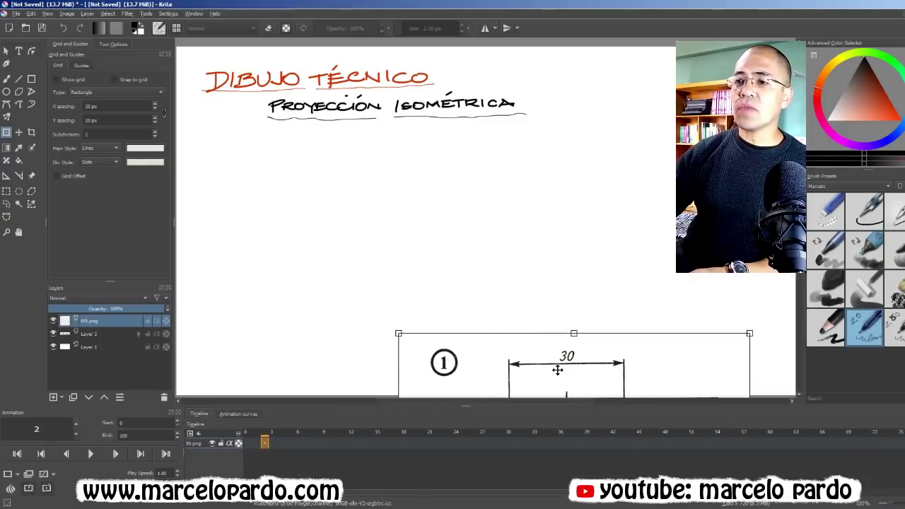
pyautogui.moveTo(557, 370)
pyautogui.mouseDown()
pyautogui.moveTo(540, 172)
pyautogui.moveTo(531, 166)
pyautogui.mouseUp()
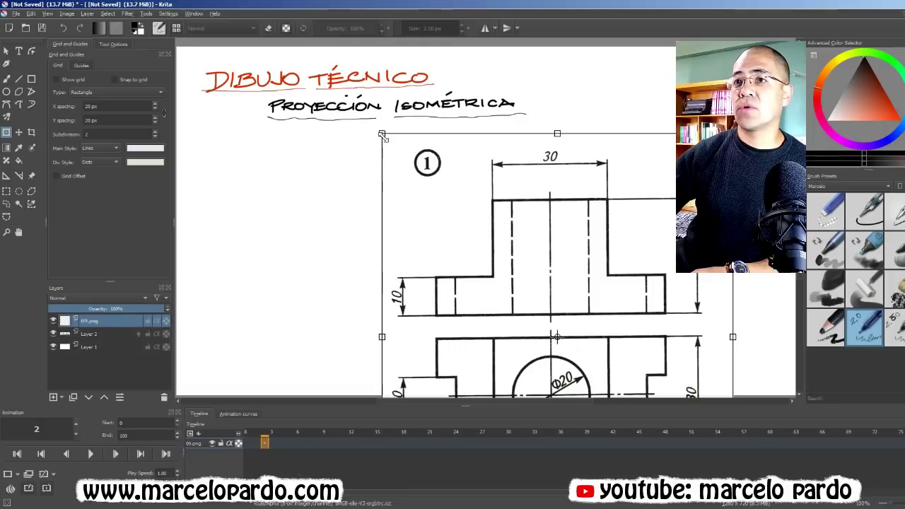
# Step: Shrink the drawing further, place it on the right below the titles, apply, and return to frame 1
pyautogui.moveTo(382, 135); pyautogui.dragTo(509, 285)
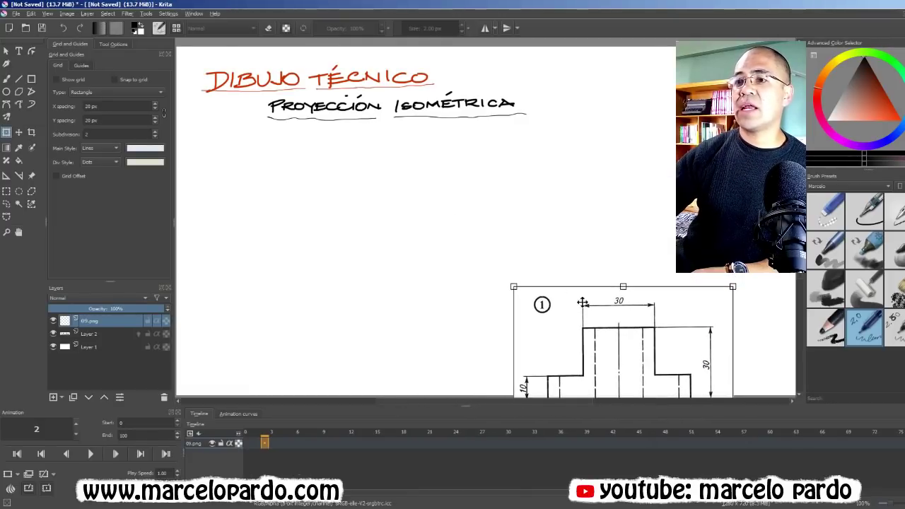
pyautogui.moveTo(622, 324); pyautogui.dragTo(640, 176)
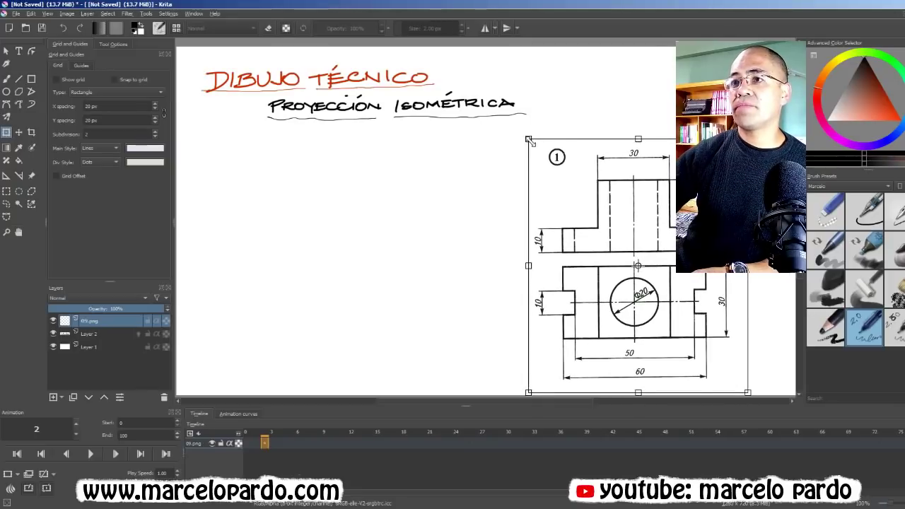
pyautogui.moveTo(530, 141); pyautogui.dragTo(532, 146)
pyautogui.moveTo(605, 224)
pyautogui.mouseDown()
pyautogui.moveTo(611, 201)
pyautogui.moveTo(629, 198)
pyautogui.mouseUp()
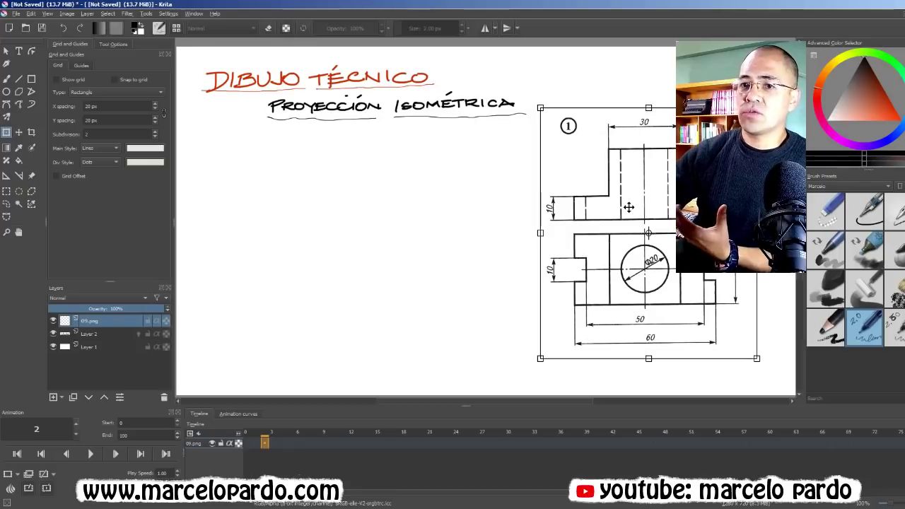
pyautogui.press('Delete')
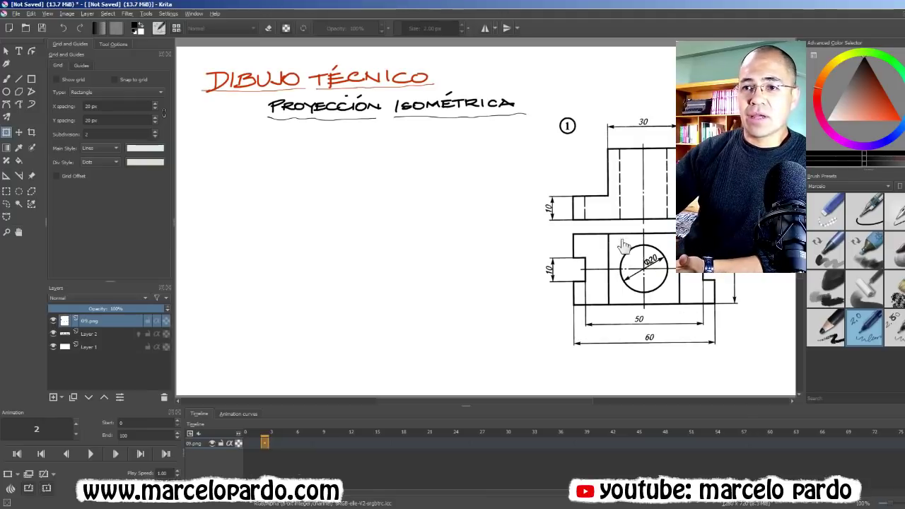
pyautogui.click(256, 443)
pyautogui.click(246, 444)
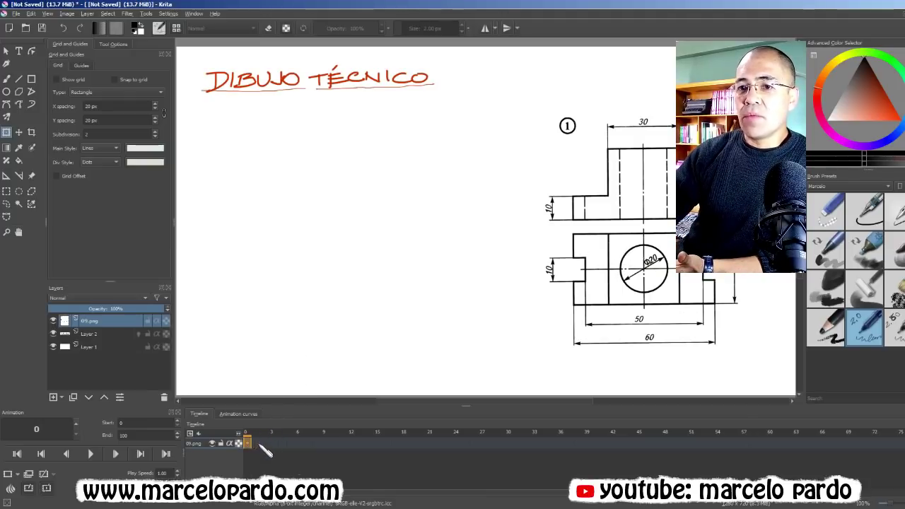
pyautogui.click(264, 443)
pyautogui.click(246, 443)
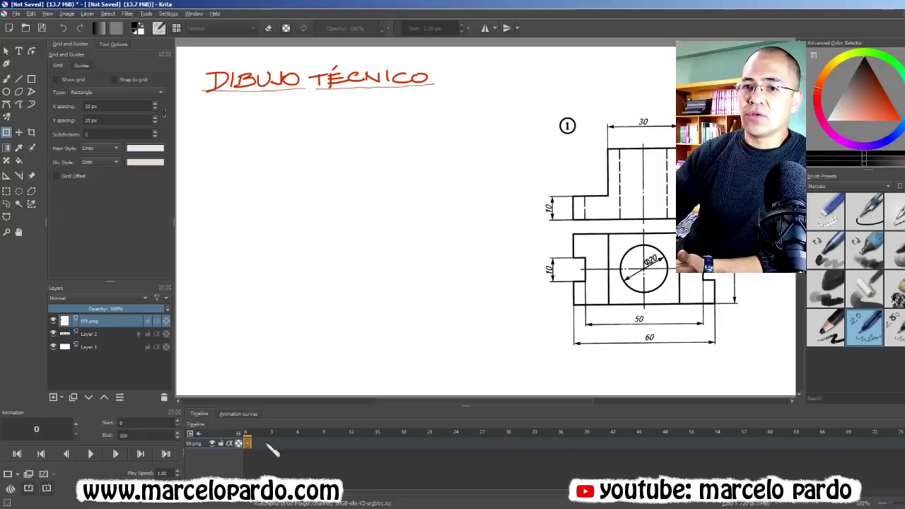
pyautogui.click(264, 443)
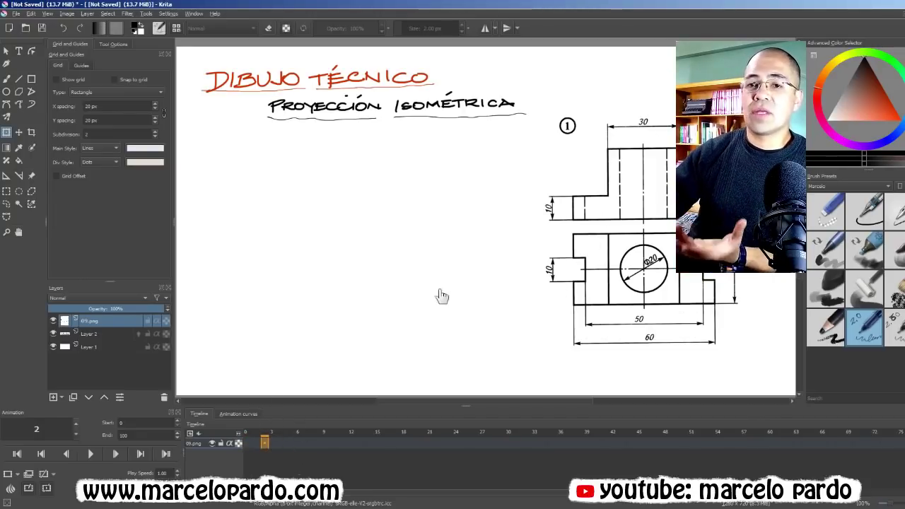
pyautogui.rightClick(266, 444)
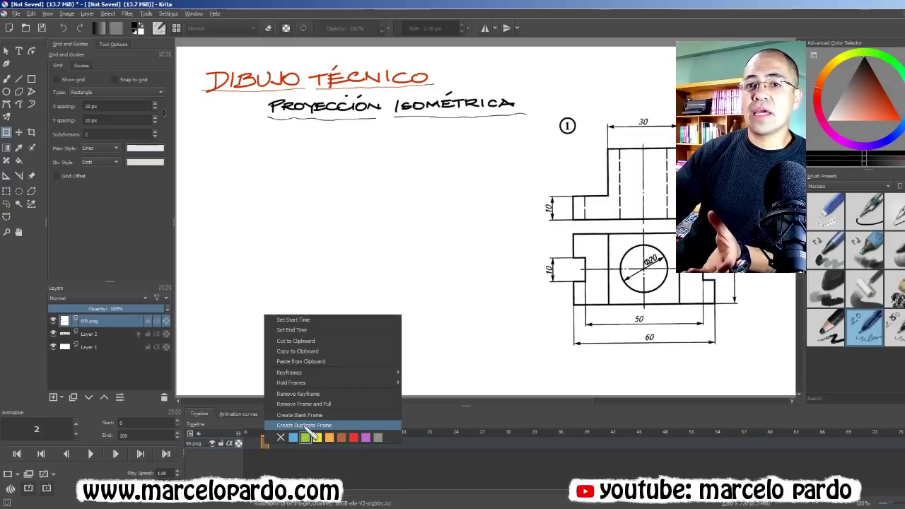
pyautogui.click(309, 425)
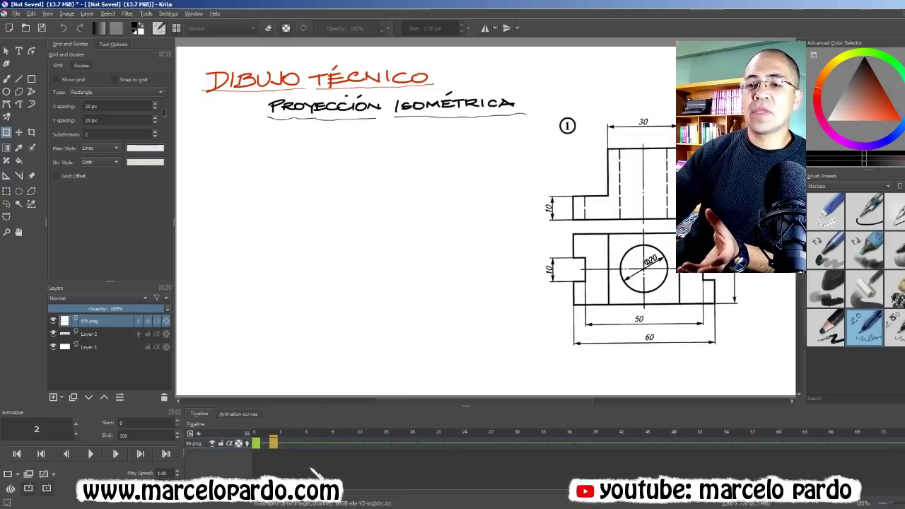
pyautogui.click(257, 444)
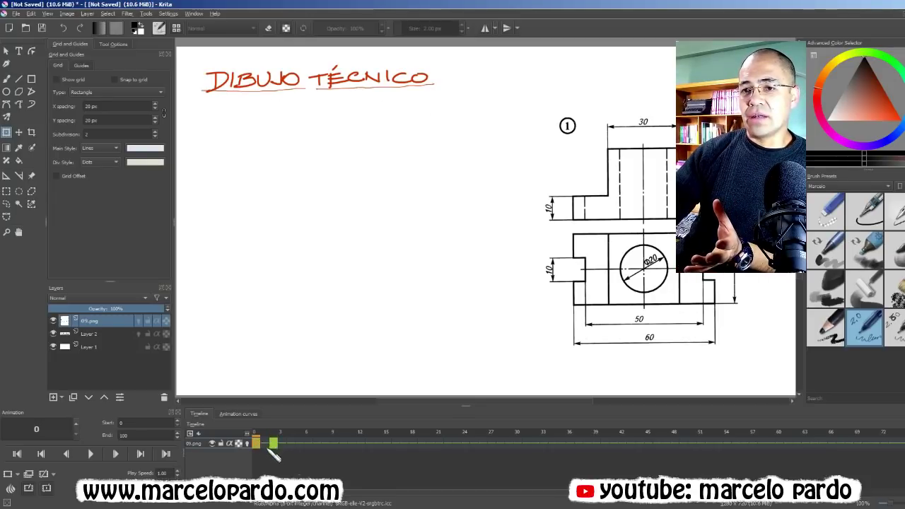
pyautogui.click(273, 444)
pyautogui.click(258, 443)
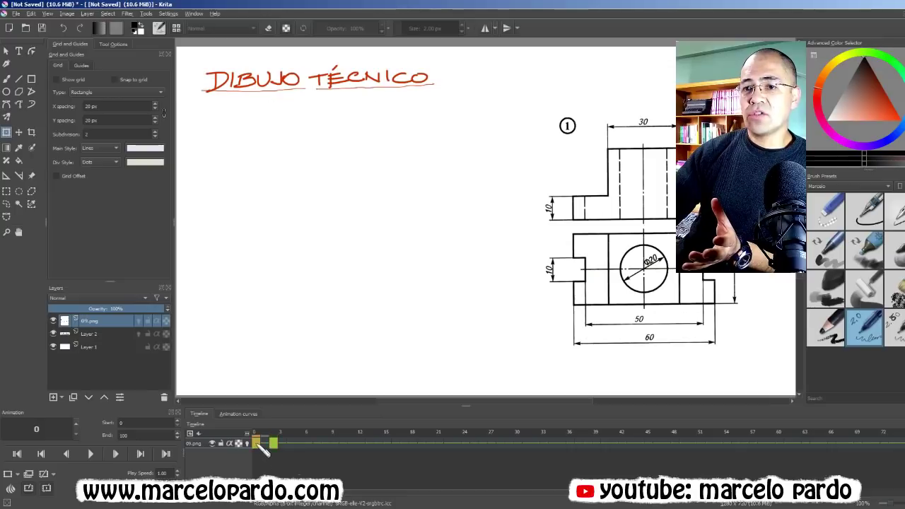
pyautogui.press('Delete')
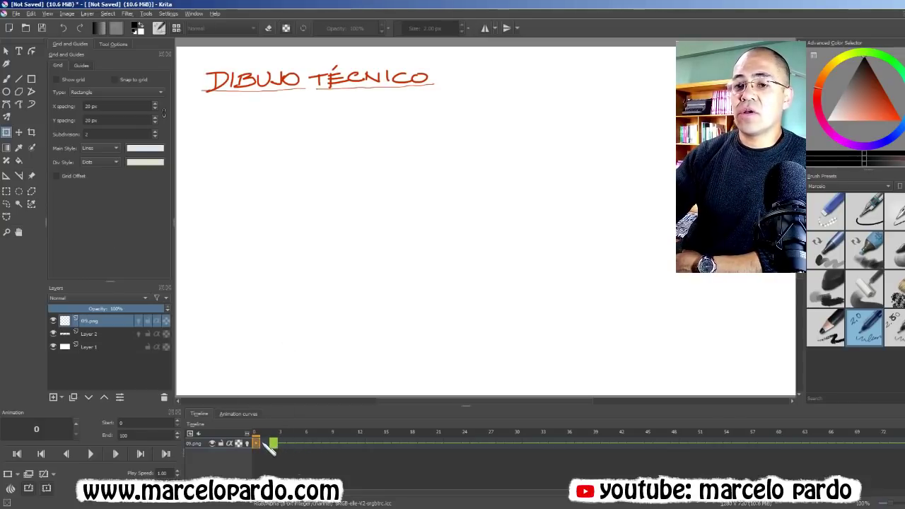
pyautogui.click(264, 443)
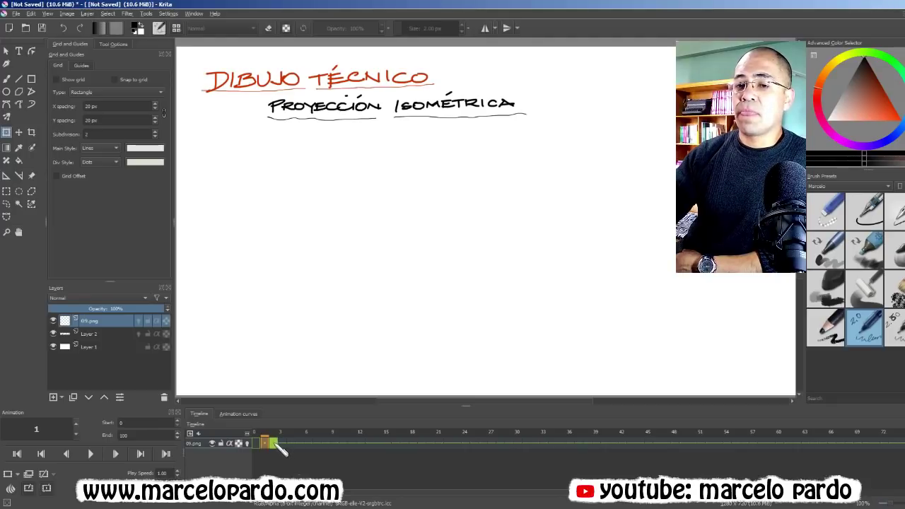
pyautogui.click(256, 444)
pyautogui.click(265, 442)
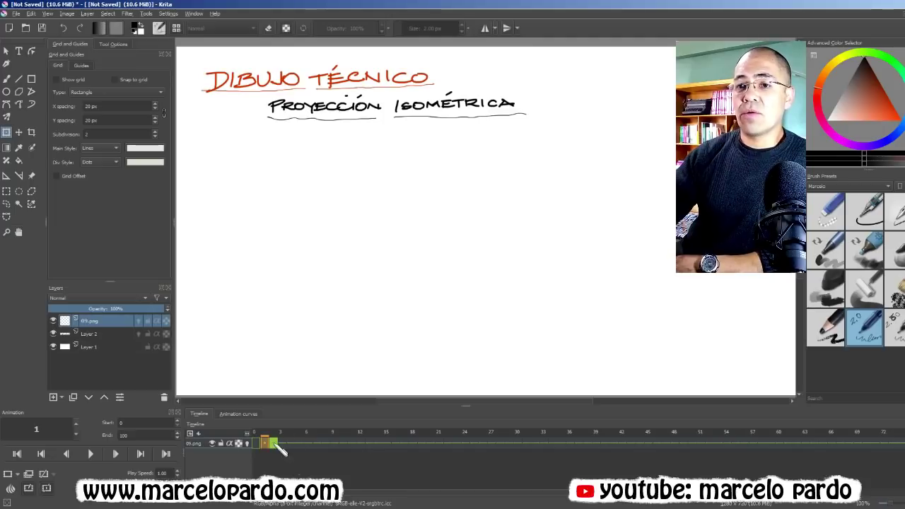
pyautogui.click(273, 443)
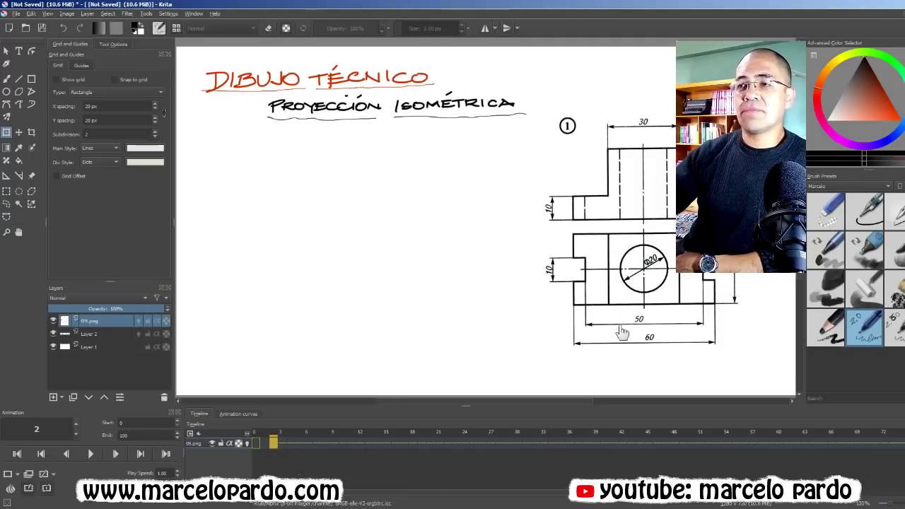
pyautogui.click(291, 442)
pyautogui.moveTo(292, 444); pyautogui.dragTo(317, 444)
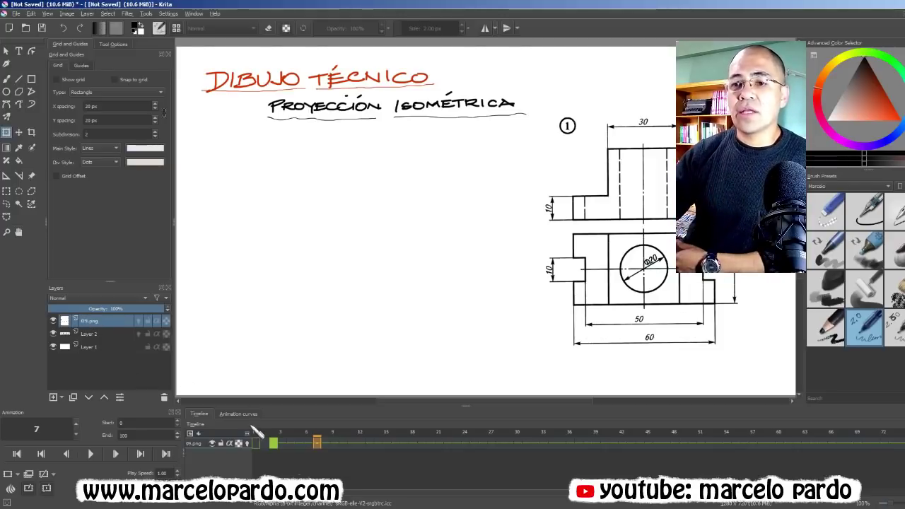
# Step: On frame 3, select Layer 2 and move it above the 09.png layer
pyautogui.click(280, 443)
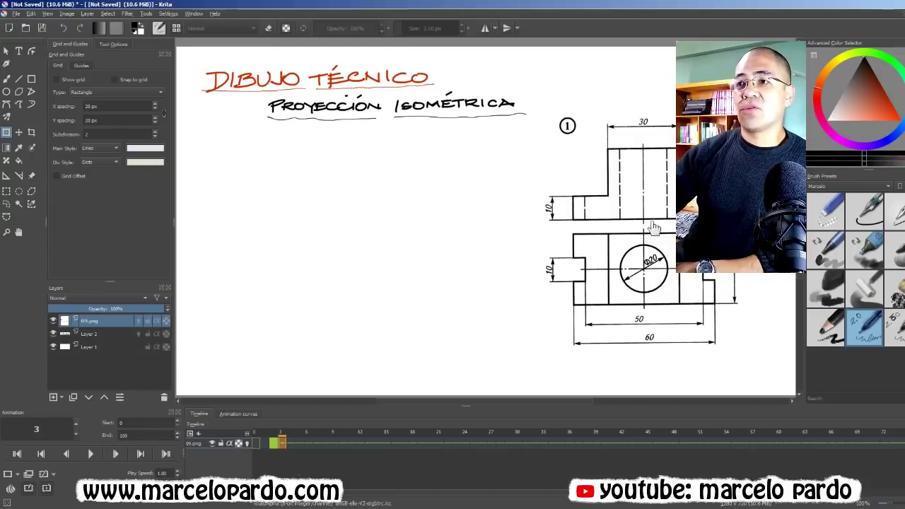
pyautogui.click(92, 333)
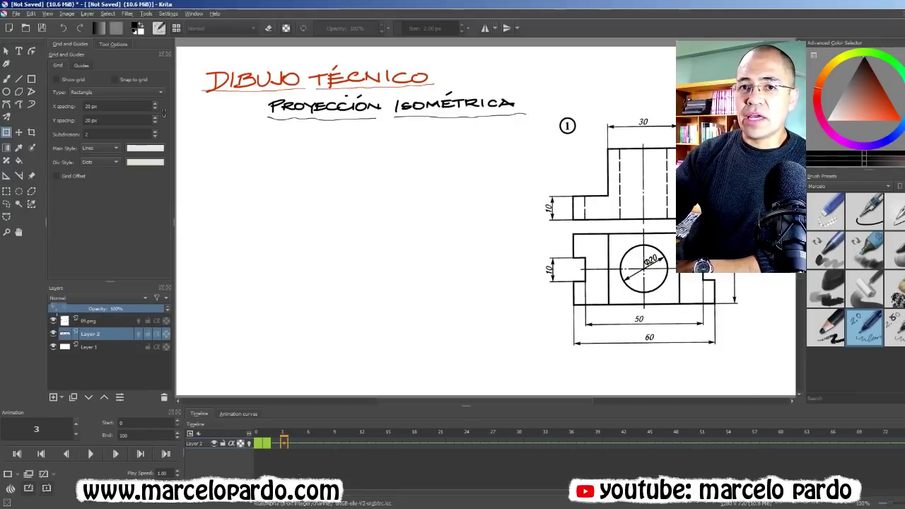
pyautogui.moveTo(57, 312); pyautogui.dragTo(58, 315)
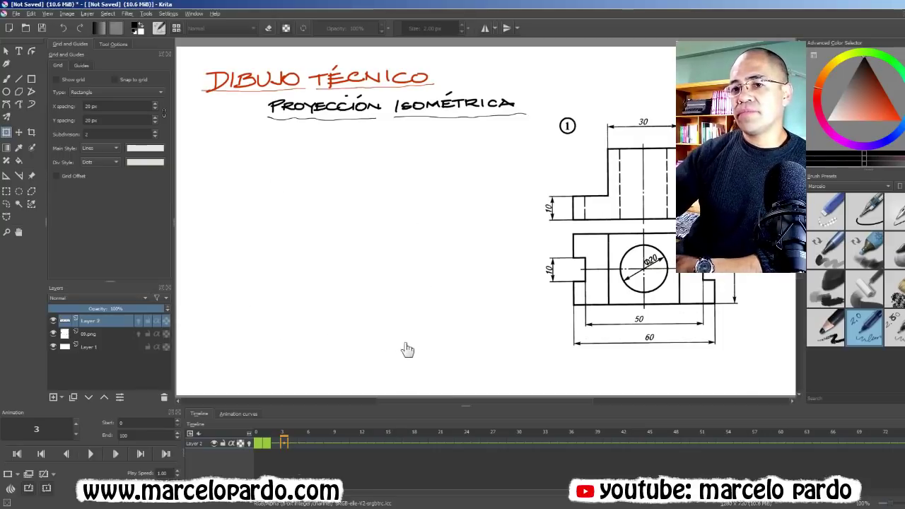
pyautogui.click(275, 435)
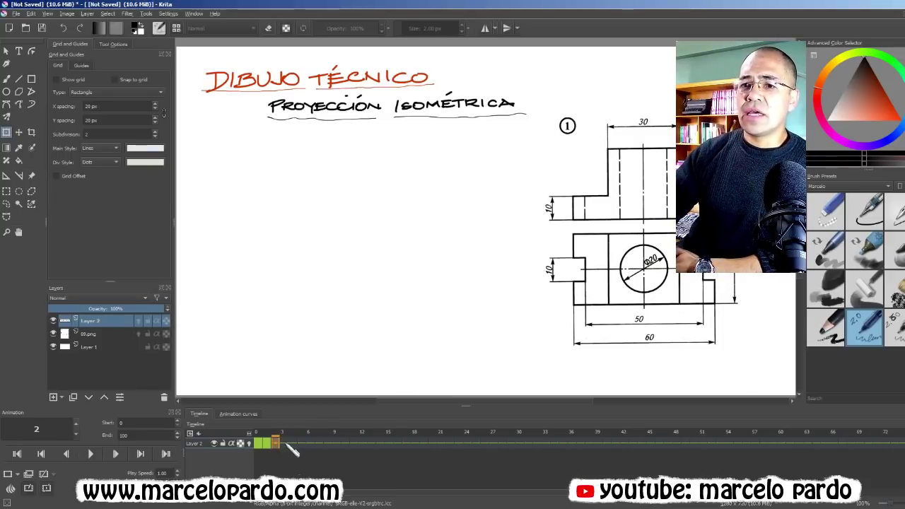
pyautogui.click(284, 443)
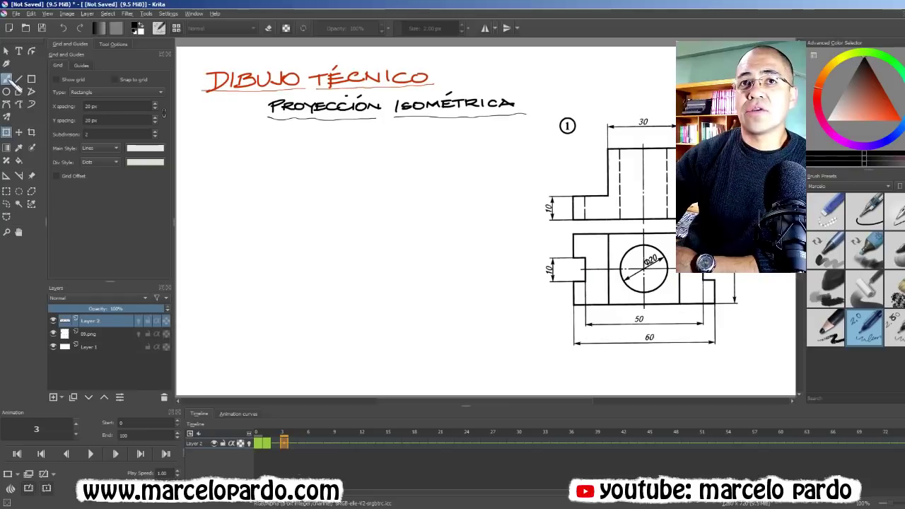
# Step: Select the Freehand Brush tool and undo a test stroke on the canvas
pyautogui.click(8, 79)
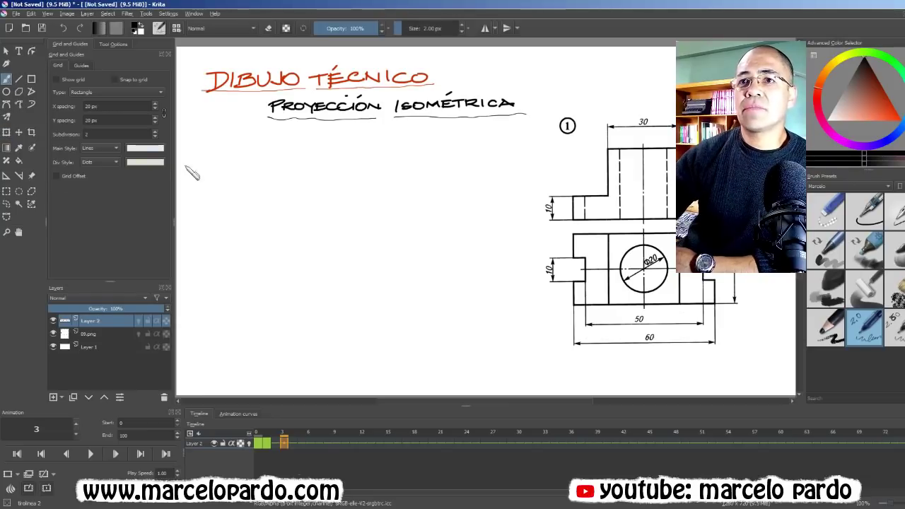
pyautogui.moveTo(338, 244)
pyautogui.mouseDown()
pyautogui.moveTo(370, 273)
pyautogui.moveTo(403, 265)
pyautogui.mouseUp()
pyautogui.hotkey('ctrl', 'z')
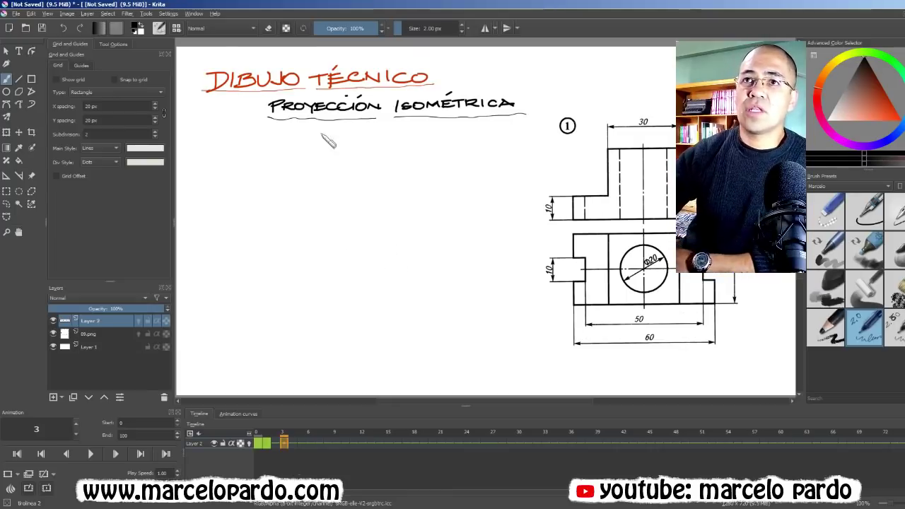
# Step: Set the tirolinea 2 brush diameter to 1.34 px in the brush settings editor
pyautogui.click(159, 28)
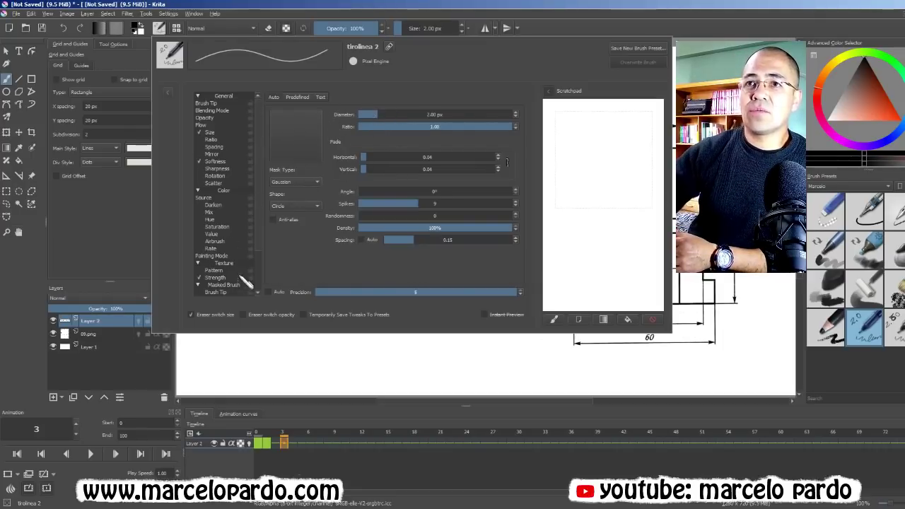
pyautogui.moveTo(378, 115); pyautogui.dragTo(369, 120)
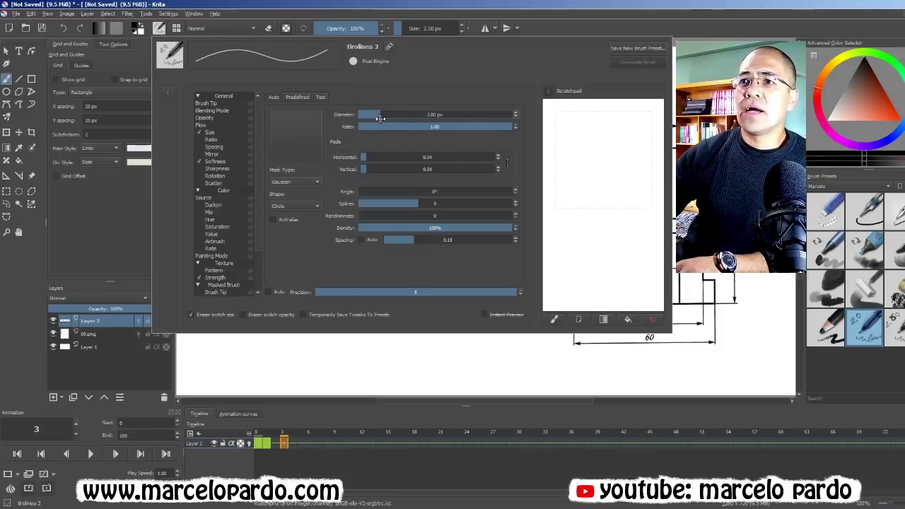
pyautogui.moveTo(376, 118); pyautogui.dragTo(385, 117)
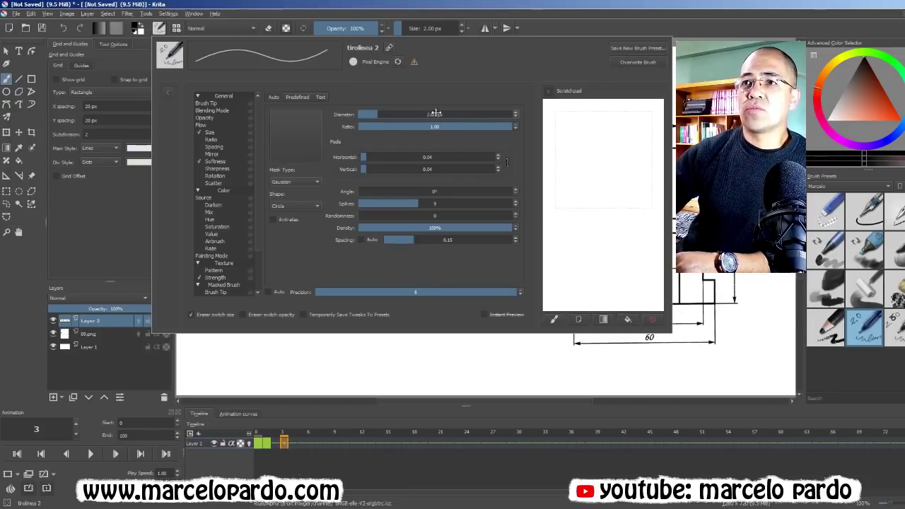
pyautogui.moveTo(390, 114); pyautogui.dragTo(398, 114)
pyautogui.moveTo(598, 147); pyautogui.dragTo(609, 214)
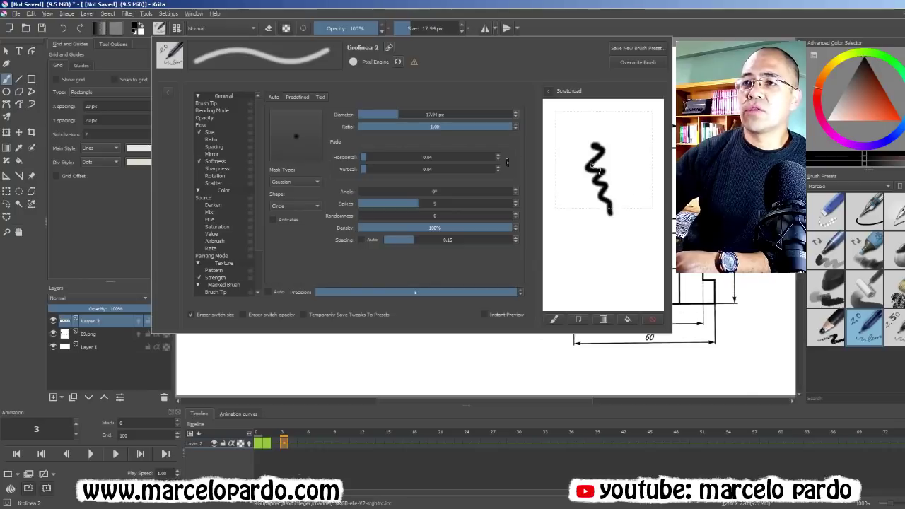
pyautogui.moveTo(375, 114); pyautogui.dragTo(377, 113)
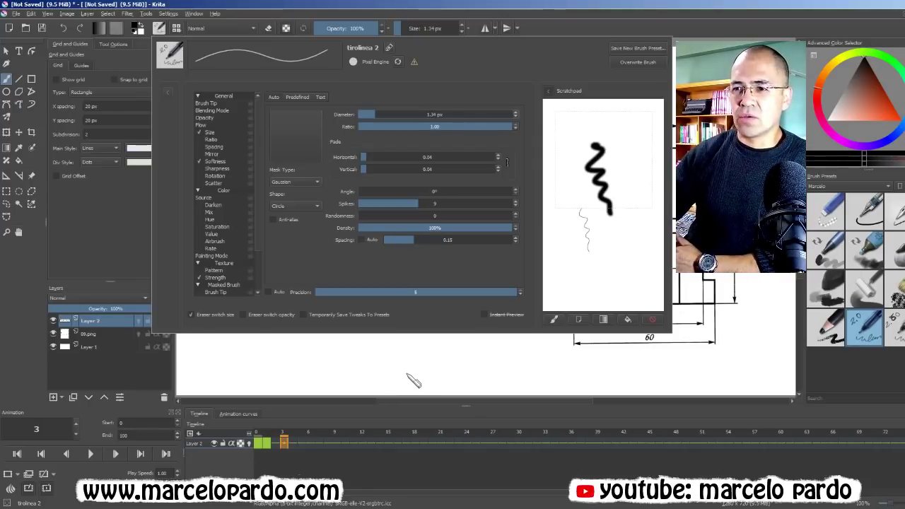
pyautogui.click(423, 364)
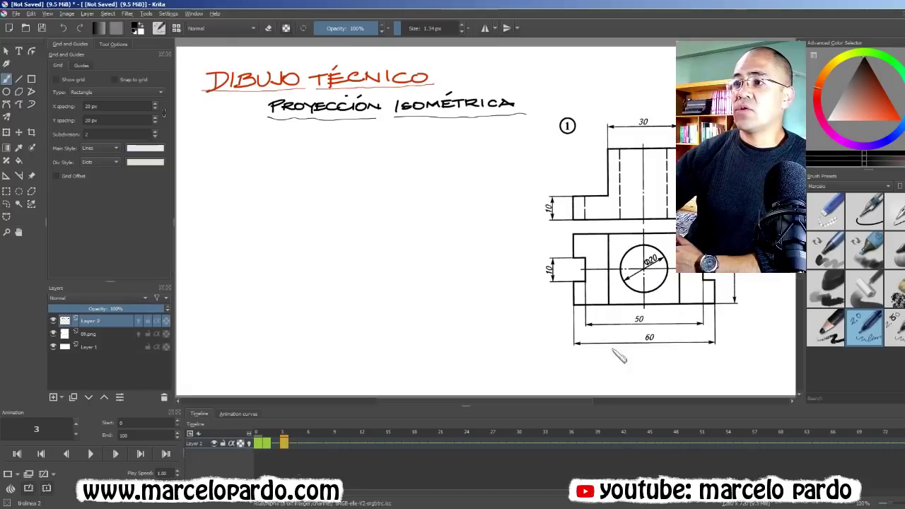
# Step: Reselect the 2.0 pen preset after trying Fineliner, and set its size to 1.00 px
pyautogui.click(864, 329)
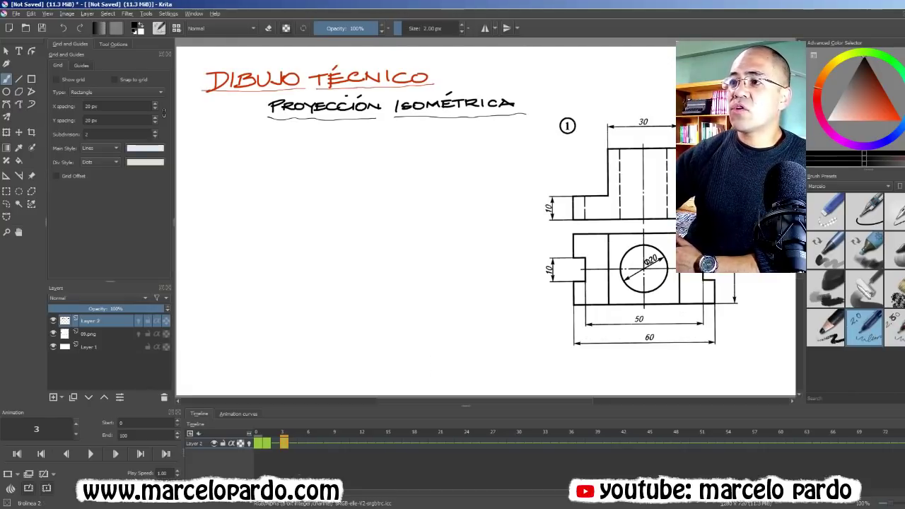
pyautogui.click(864, 211)
pyautogui.click(864, 326)
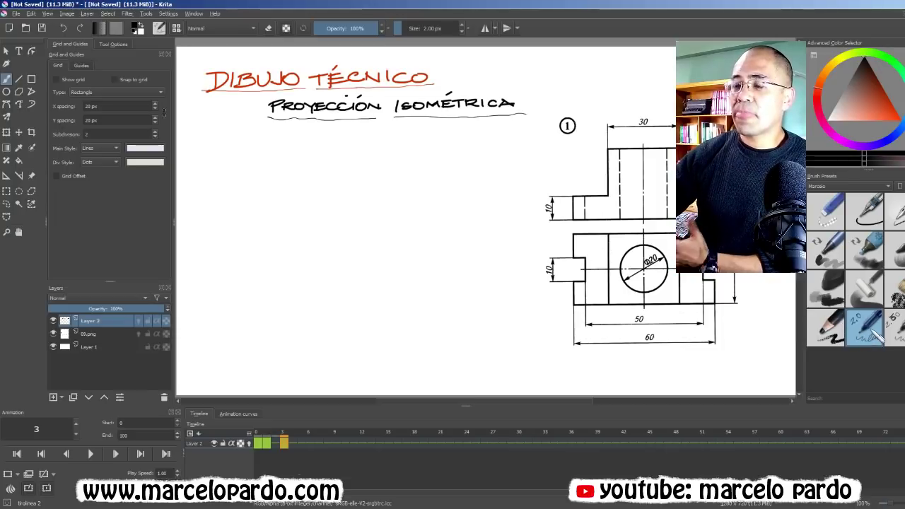
pyautogui.click(462, 31)
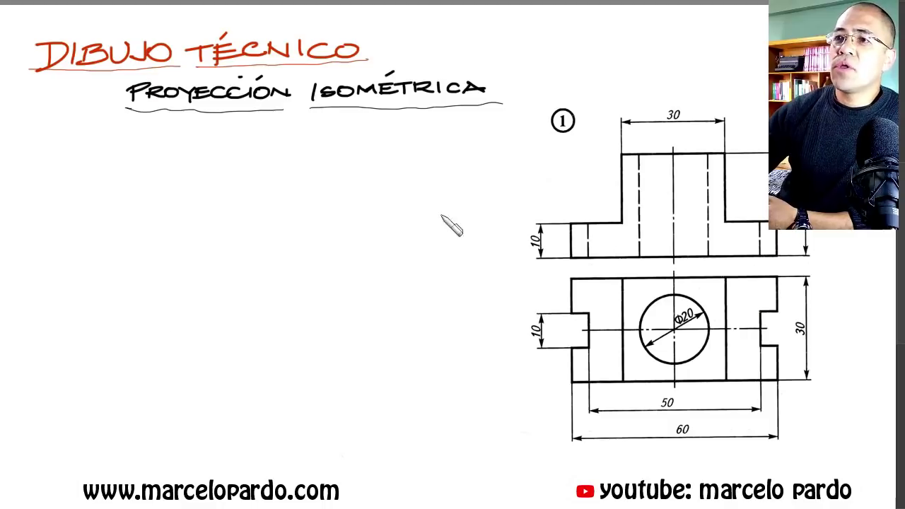
# Step: Sketch the base's isometric axis lines and front edge, redoing misplaced strokes
pyautogui.moveTo(60, 359); pyautogui.dragTo(340, 226)
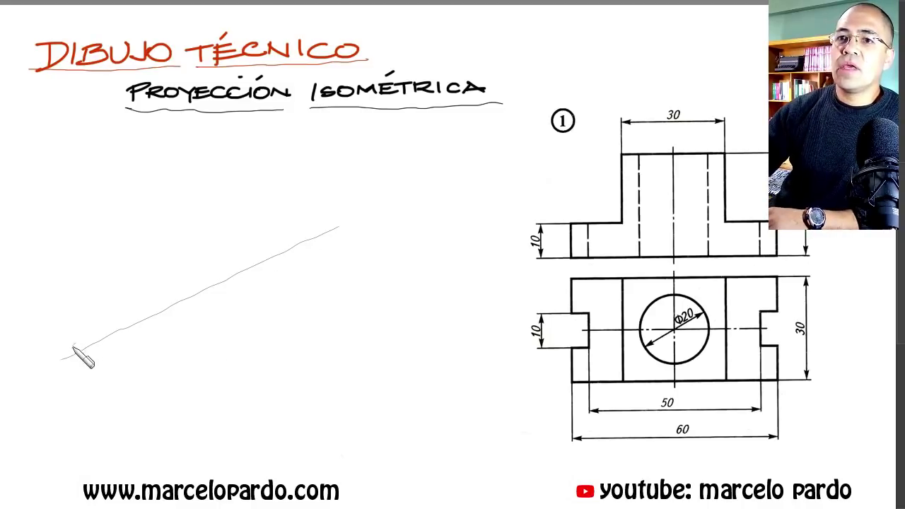
pyautogui.moveTo(68, 345)
pyautogui.mouseDown()
pyautogui.moveTo(121, 384)
pyautogui.moveTo(244, 433)
pyautogui.moveTo(313, 384)
pyautogui.mouseUp()
pyautogui.hotkey('ctrl', 'z')
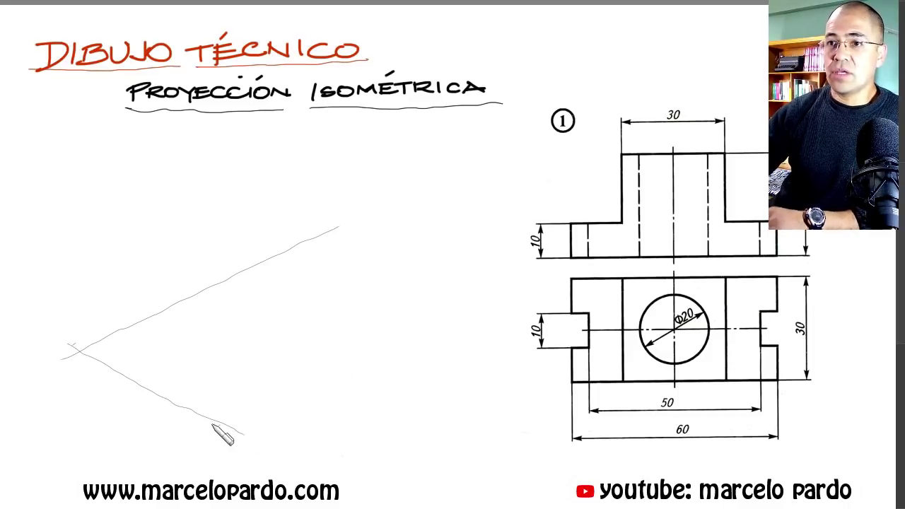
pyautogui.moveTo(187, 430); pyautogui.dragTo(382, 323)
pyautogui.hotkey('ctrl', 'z')
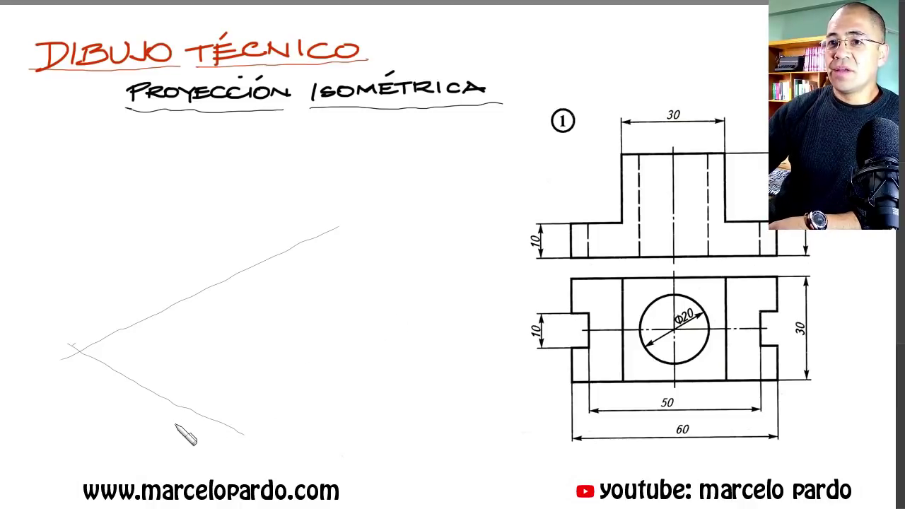
pyautogui.moveTo(176, 424); pyautogui.dragTo(415, 300)
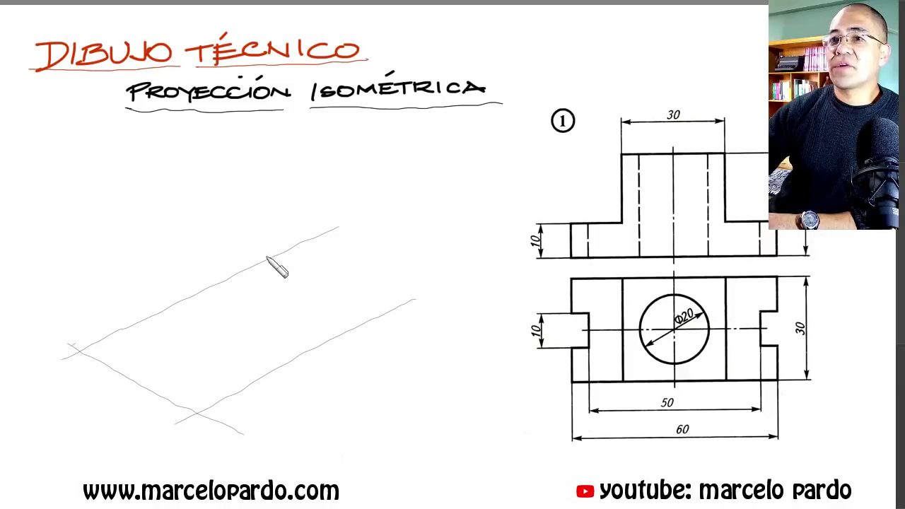
pyautogui.moveTo(288, 255); pyautogui.dragTo(380, 303)
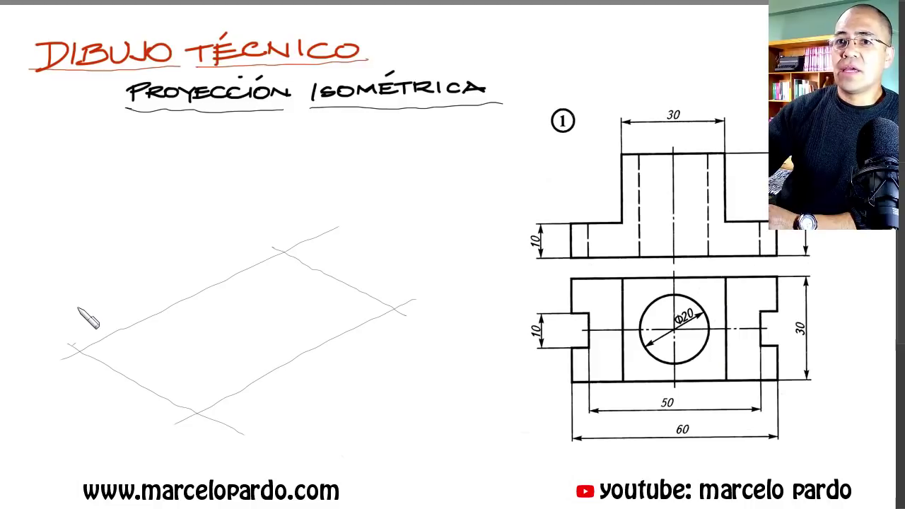
# Step: Add the base's vertical height lines at the left, front and right corners and its top edges
pyautogui.moveTo(78, 306); pyautogui.dragTo(78, 362)
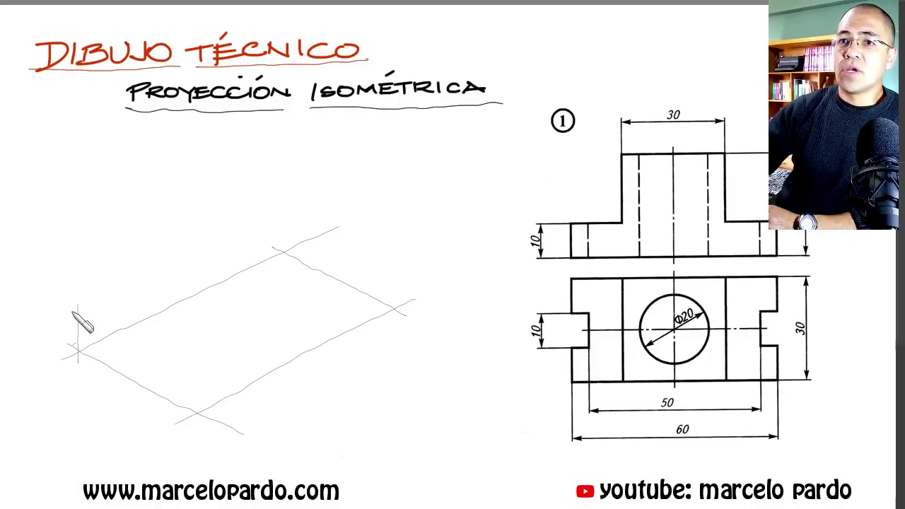
pyautogui.moveTo(108, 327); pyautogui.dragTo(217, 380)
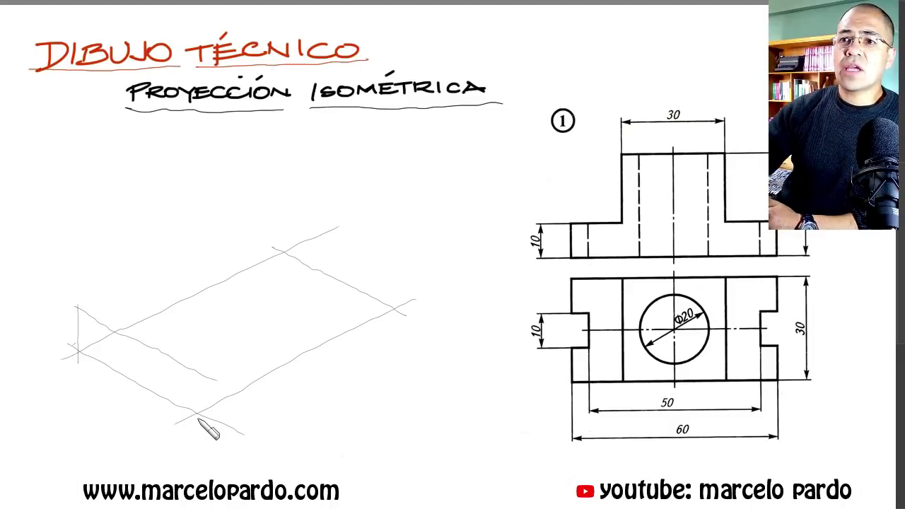
pyautogui.moveTo(198, 418)
pyautogui.mouseDown()
pyautogui.moveTo(198, 363)
pyautogui.moveTo(395, 270)
pyautogui.mouseUp()
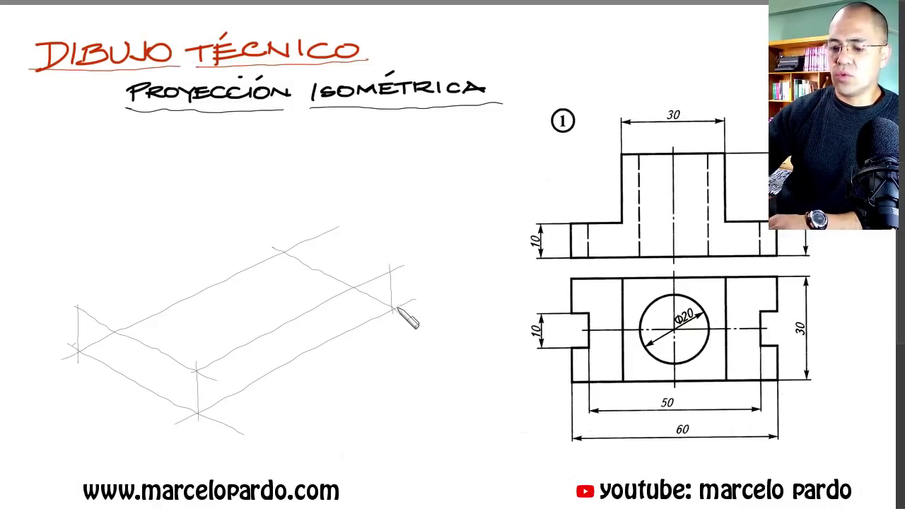
pyautogui.moveTo(394, 270); pyautogui.dragTo(394, 309)
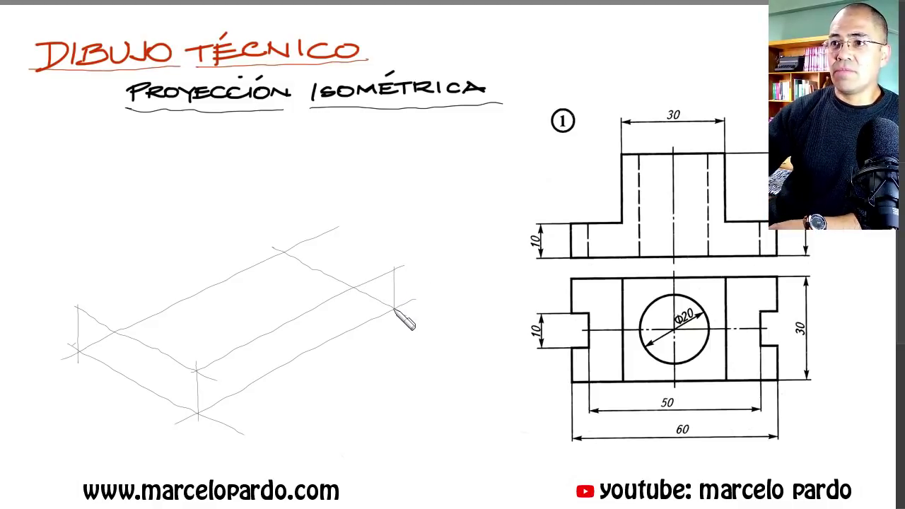
pyautogui.moveTo(75, 309)
pyautogui.mouseDown()
pyautogui.moveTo(296, 206)
pyautogui.moveTo(284, 256)
pyautogui.mouseUp()
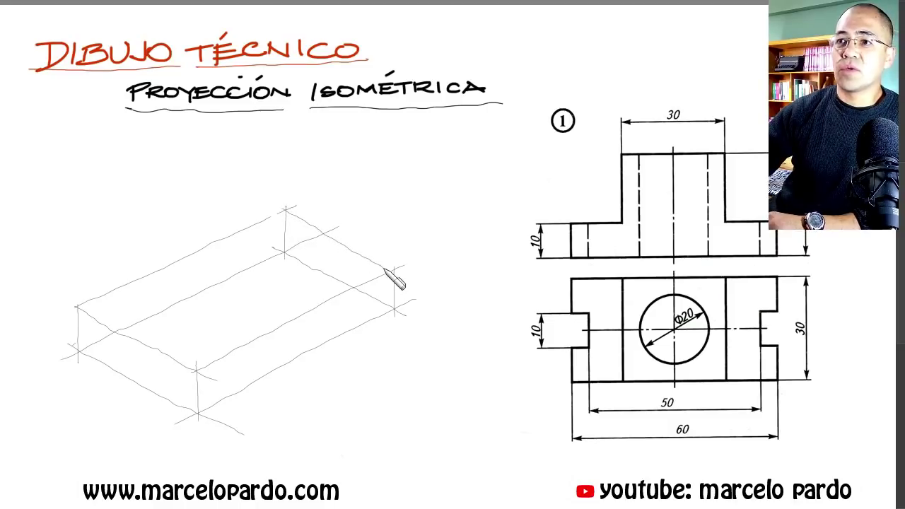
pyautogui.moveTo(287, 209); pyautogui.dragTo(372, 256)
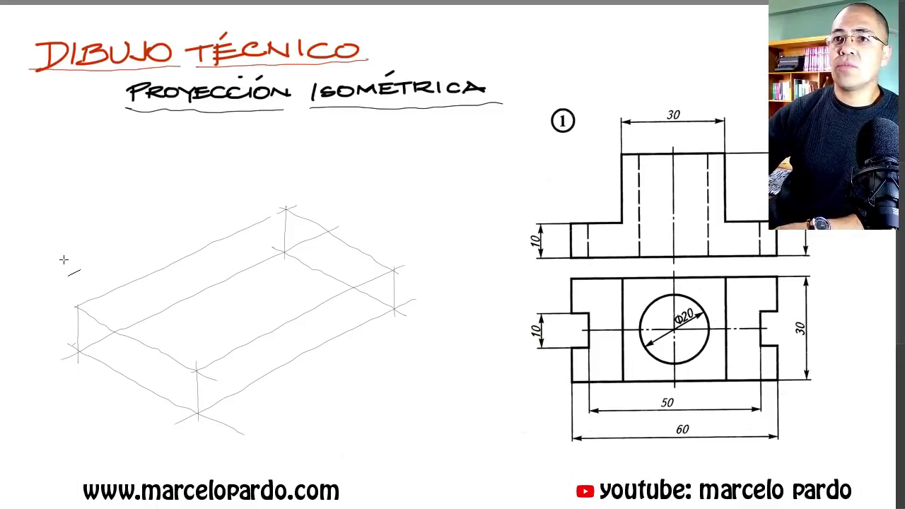
# Step: Add construction lines along the base's back and top edges, undoing misplaced ones
pyautogui.moveTo(63, 260); pyautogui.dragTo(309, 152)
pyautogui.hotkey('ctrl', 'z')
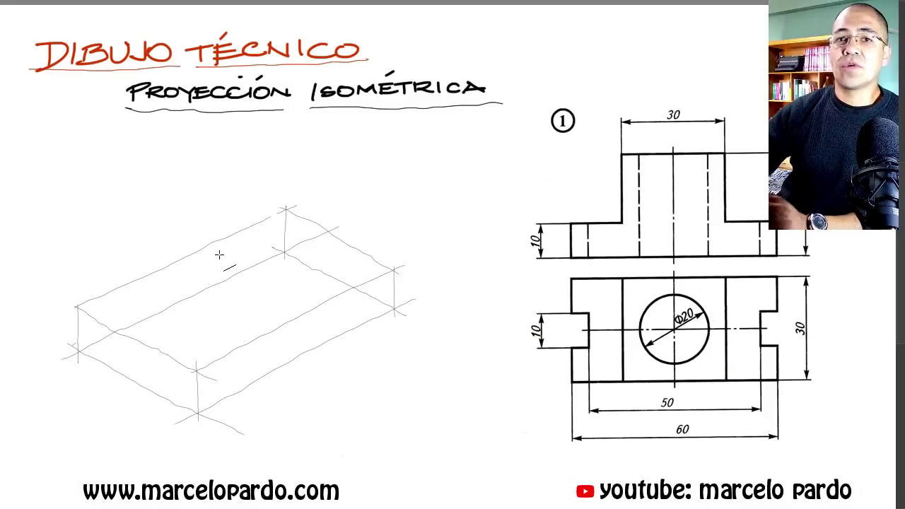
pyautogui.hotkey('ctrl', 'z')
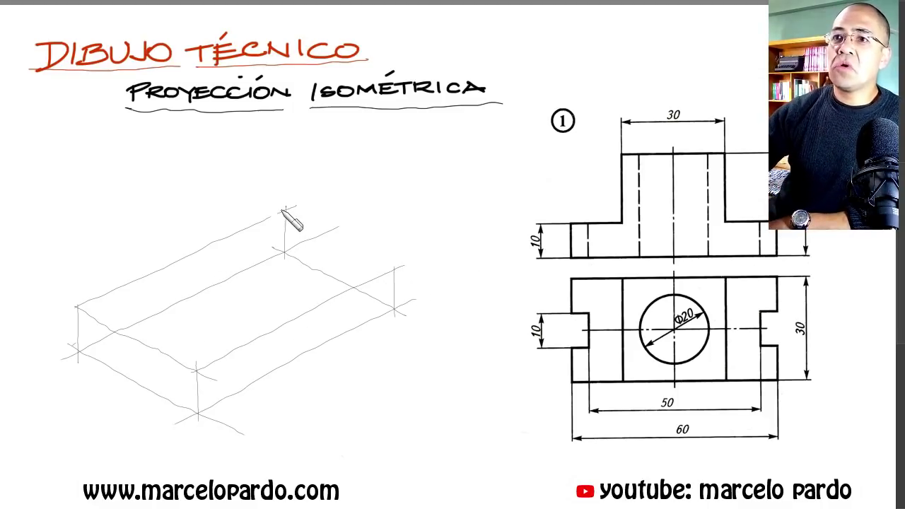
pyautogui.moveTo(331, 237); pyautogui.dragTo(363, 254)
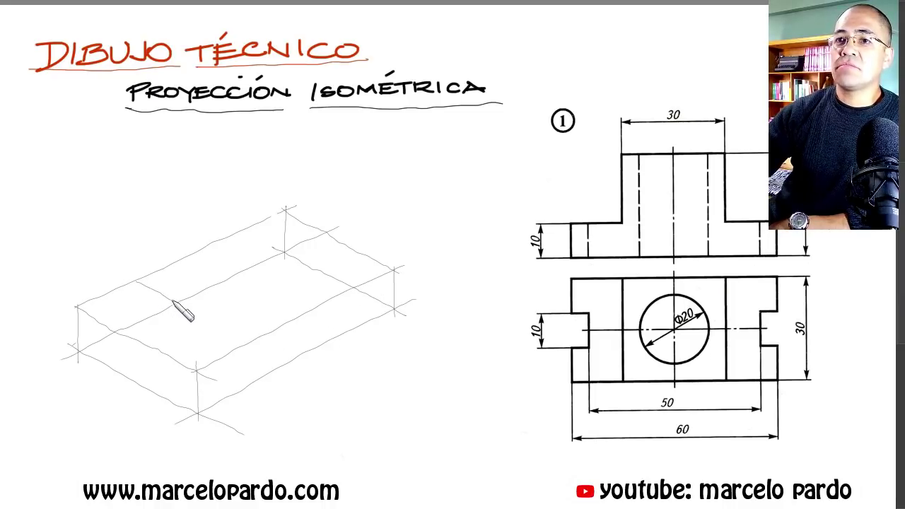
pyautogui.moveTo(172, 302); pyautogui.dragTo(245, 344)
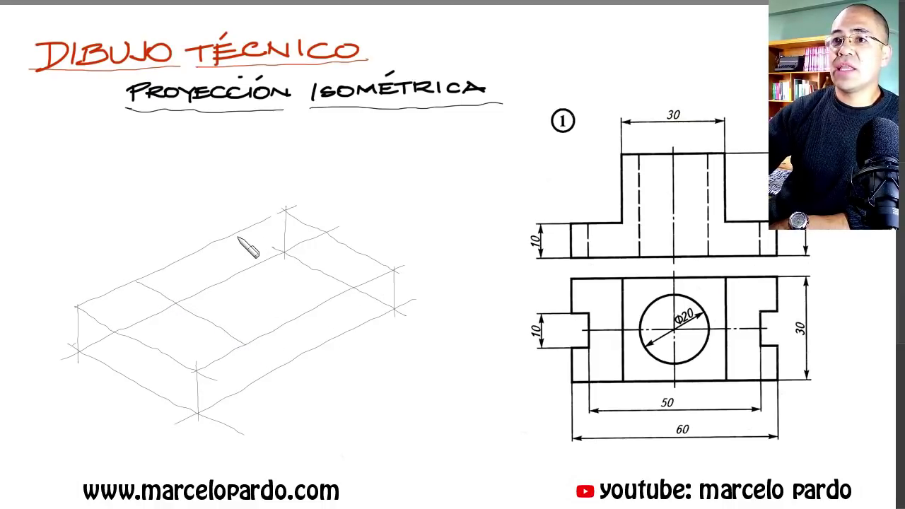
pyautogui.hotkey('ctrl', 'z')
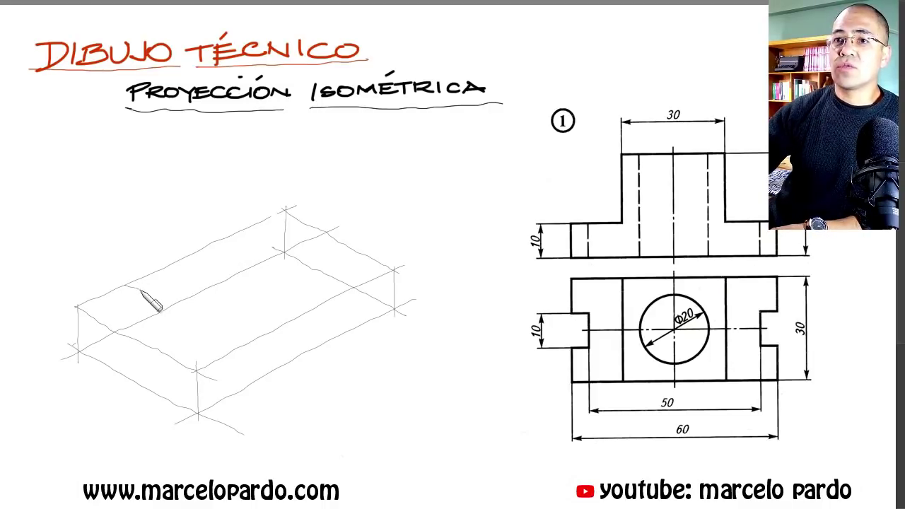
pyautogui.moveTo(123, 285); pyautogui.dragTo(217, 333)
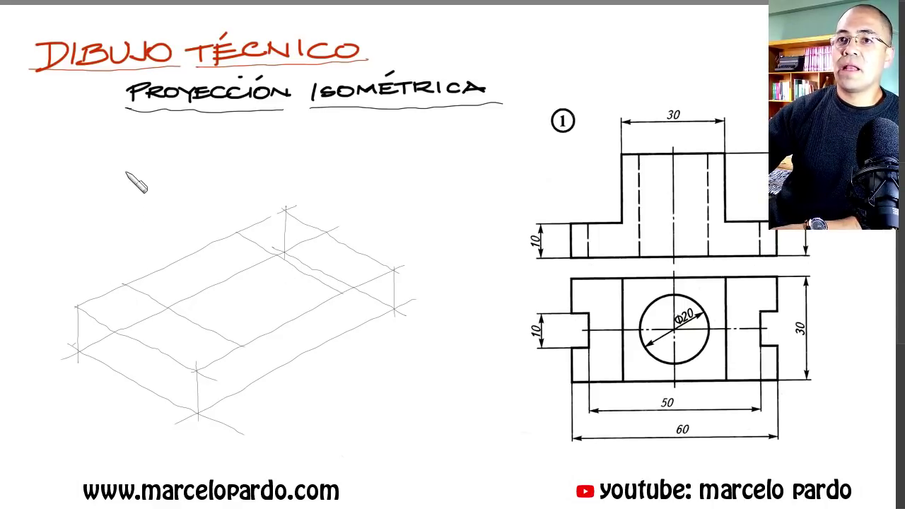
# Step: Sketch the raised upper block's vertical edges and top edges
pyautogui.moveTo(126, 171); pyautogui.dragTo(127, 286)
pyautogui.hotkey('ctrl', 'z')
pyautogui.moveTo(122, 172); pyautogui.dragTo(123, 290)
pyautogui.moveTo(241, 233); pyautogui.dragTo(239, 286)
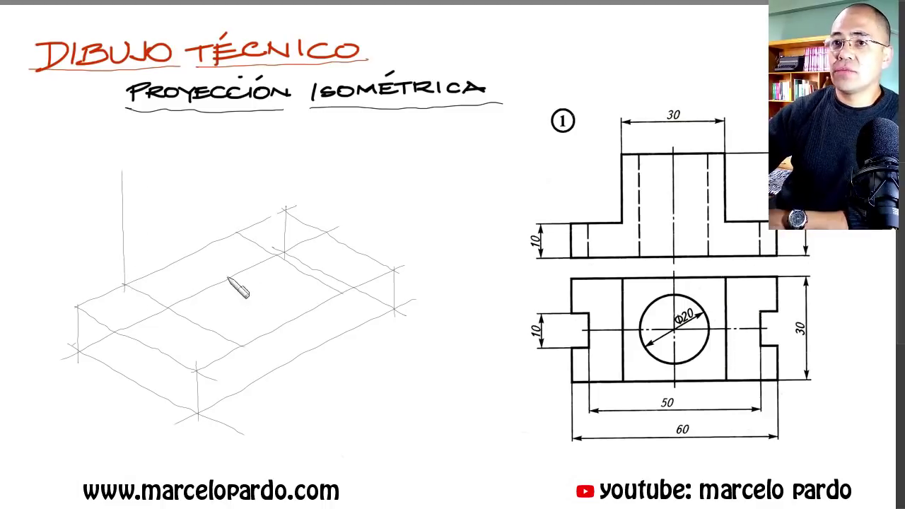
pyautogui.moveTo(113, 182)
pyautogui.mouseDown()
pyautogui.moveTo(240, 233)
pyautogui.moveTo(241, 346)
pyautogui.mouseUp()
pyautogui.moveTo(121, 183); pyautogui.dragTo(244, 131)
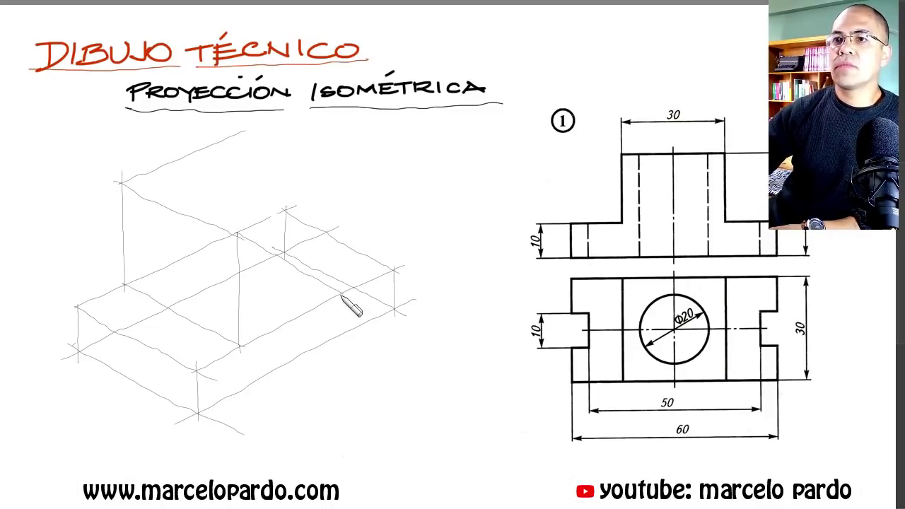
pyautogui.moveTo(342, 305); pyautogui.dragTo(341, 251)
pyautogui.moveTo(238, 234); pyautogui.dragTo(234, 135)
pyautogui.moveTo(234, 134)
pyautogui.mouseDown()
pyautogui.moveTo(313, 182)
pyautogui.moveTo(341, 186)
pyautogui.mouseUp()
pyautogui.moveTo(340, 166); pyautogui.dragTo(341, 251)
# Step: Mark the side notch's vertical and slanted edges and the right step's top edges
pyautogui.moveTo(108, 326); pyautogui.dragTo(109, 367)
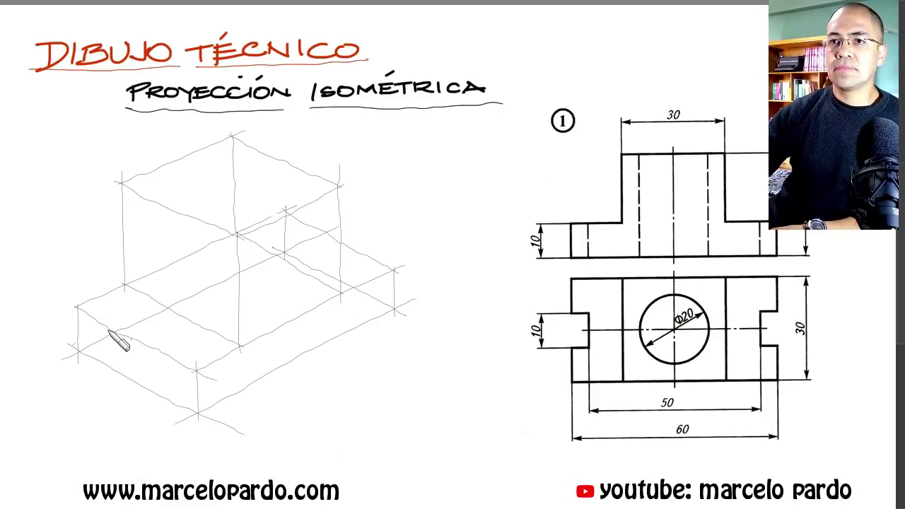
pyautogui.moveTo(151, 345); pyautogui.dragTo(152, 393)
pyautogui.moveTo(169, 343)
pyautogui.mouseDown()
pyautogui.moveTo(126, 319)
pyautogui.moveTo(129, 364)
pyautogui.mouseUp()
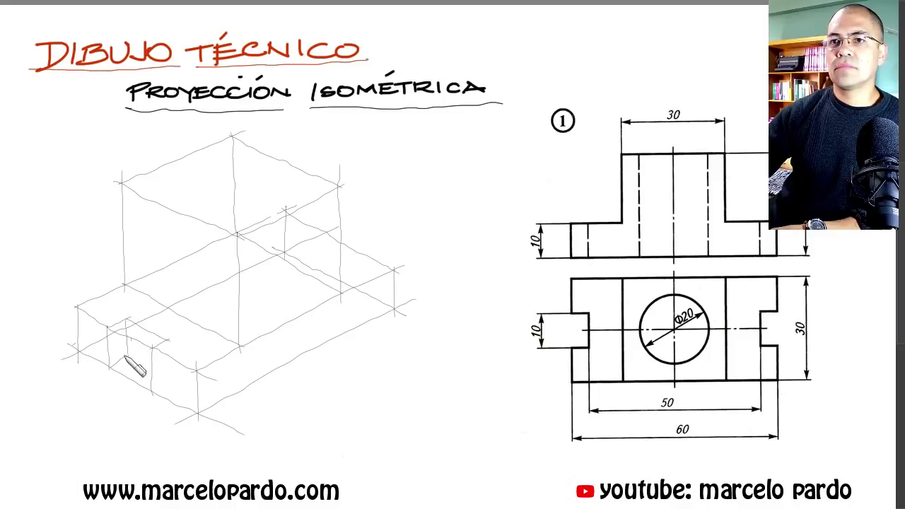
pyautogui.moveTo(298, 237); pyautogui.dragTo(337, 226)
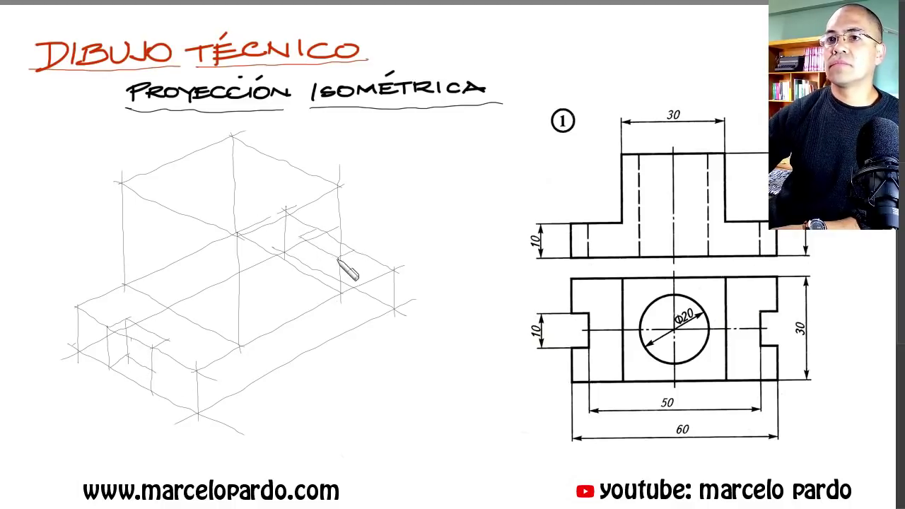
# Step: Draw diagonals on the upper block's top face and the ellipse for the Φ20 hole
pyautogui.moveTo(120, 185); pyautogui.dragTo(340, 186)
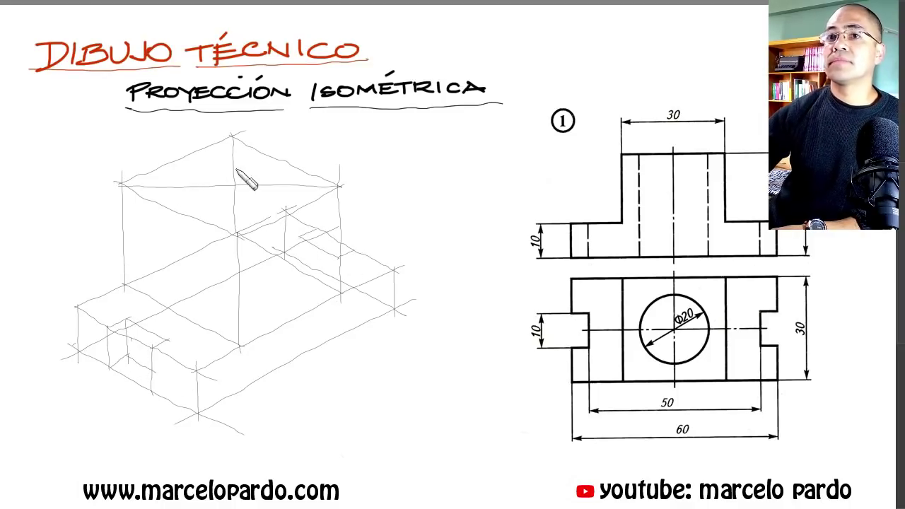
pyautogui.moveTo(141, 211)
pyautogui.mouseDown()
pyautogui.moveTo(237, 164)
pyautogui.moveTo(308, 185)
pyautogui.mouseUp()
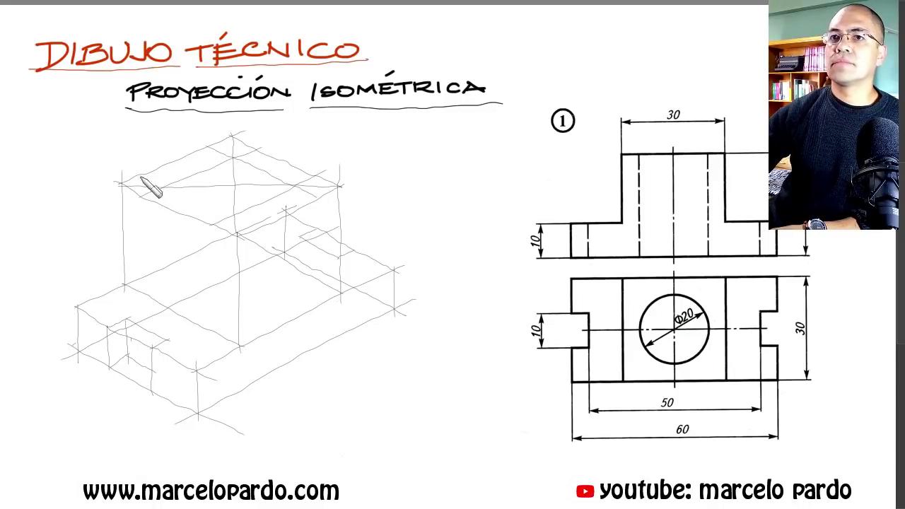
pyautogui.moveTo(146, 186); pyautogui.dragTo(247, 225)
pyautogui.moveTo(242, 146)
pyautogui.mouseDown()
pyautogui.moveTo(208, 178)
pyautogui.moveTo(273, 203)
pyautogui.moveTo(262, 172)
pyautogui.moveTo(283, 198)
pyautogui.moveTo(191, 186)
pyautogui.mouseUp()
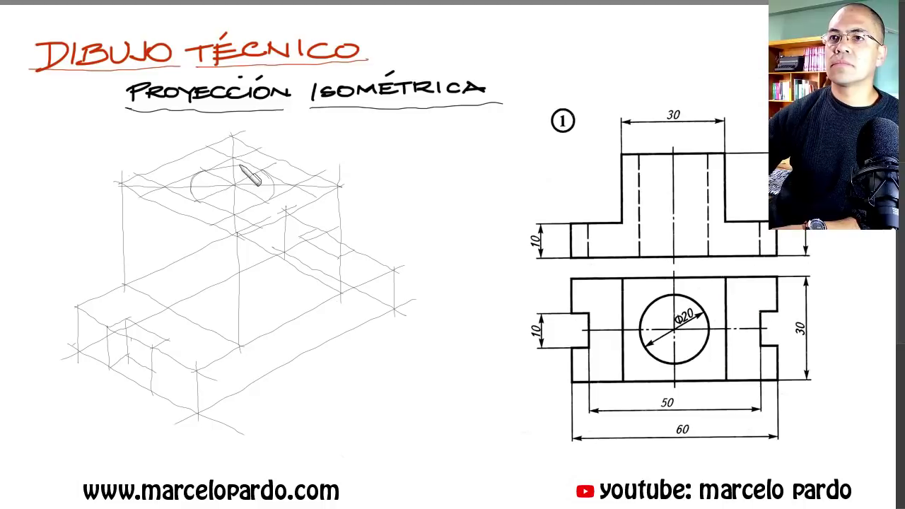
pyautogui.moveTo(221, 170); pyautogui.dragTo(238, 202)
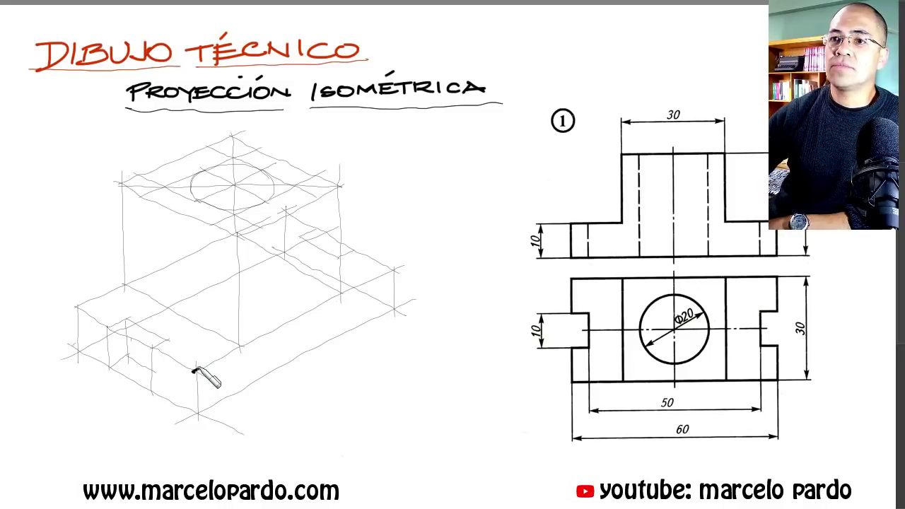
# Step: Ink the upper block's and base's front edges in bold black
pyautogui.moveTo(192, 370)
pyautogui.mouseDown()
pyautogui.moveTo(241, 346)
pyautogui.moveTo(237, 237)
pyautogui.moveTo(347, 185)
pyautogui.mouseUp()
pyautogui.moveTo(340, 185)
pyautogui.mouseDown()
pyautogui.moveTo(338, 295)
pyautogui.moveTo(395, 267)
pyautogui.mouseUp()
pyautogui.moveTo(394, 267); pyautogui.dragTo(393, 297)
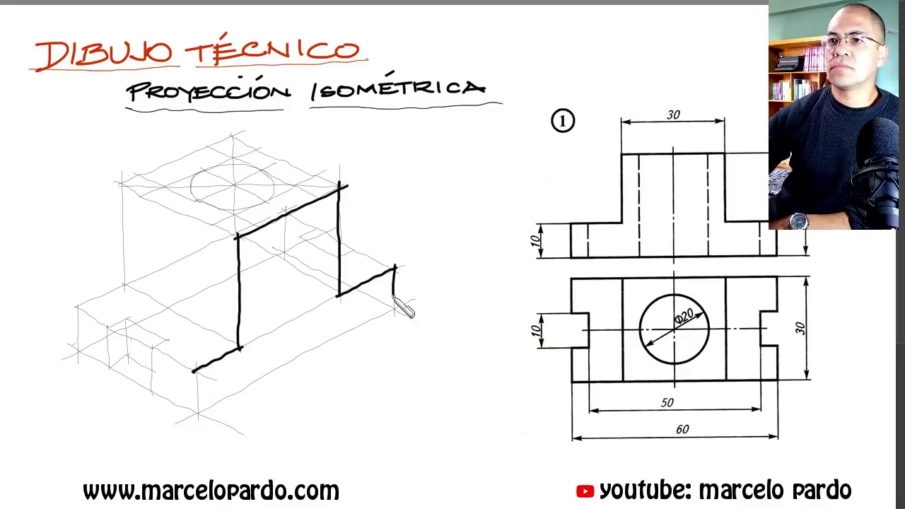
pyautogui.moveTo(198, 368)
pyautogui.mouseDown()
pyautogui.moveTo(199, 414)
pyautogui.moveTo(395, 308)
pyautogui.mouseUp()
pyautogui.moveTo(198, 368)
pyautogui.mouseDown()
pyautogui.moveTo(153, 346)
pyautogui.moveTo(152, 393)
pyautogui.moveTo(198, 413)
pyautogui.mouseUp()
pyautogui.moveTo(152, 347); pyautogui.dragTo(169, 340)
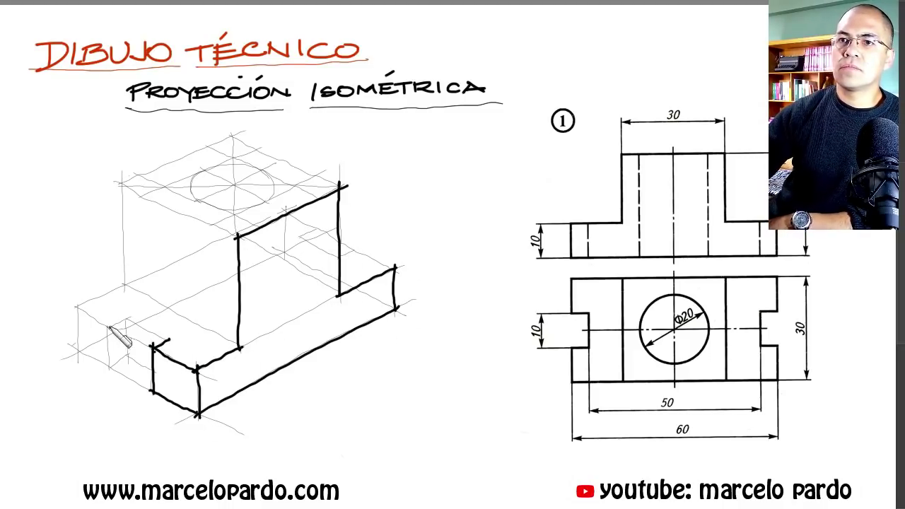
# Step: Ink the lower-left notch outline, the left base edges and the upper block's left edges
pyautogui.moveTo(108, 327)
pyautogui.mouseDown()
pyautogui.moveTo(126, 318)
pyautogui.moveTo(168, 344)
pyautogui.moveTo(111, 371)
pyautogui.mouseUp()
pyautogui.moveTo(126, 318)
pyautogui.mouseDown()
pyautogui.moveTo(128, 361)
pyautogui.moveTo(151, 371)
pyautogui.mouseUp()
pyautogui.moveTo(75, 350); pyautogui.dragTo(111, 369)
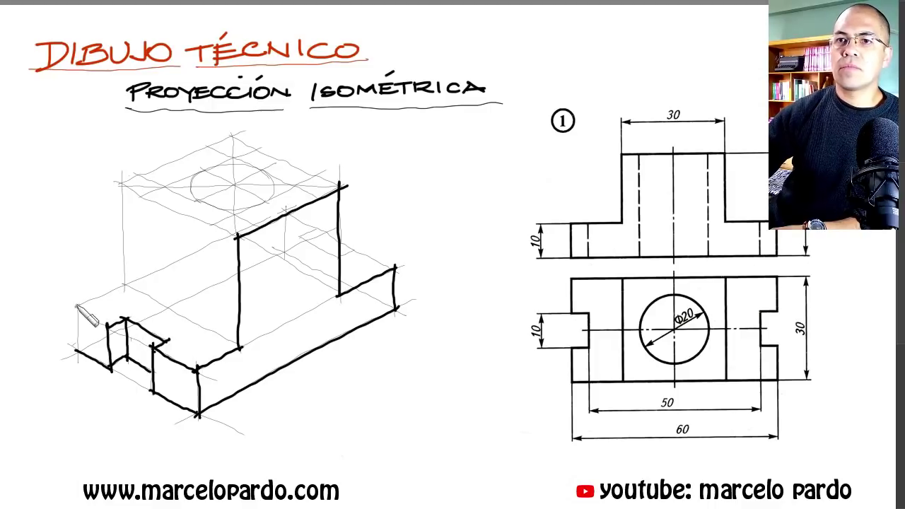
pyautogui.moveTo(76, 307); pyautogui.dragTo(77, 354)
pyautogui.moveTo(74, 306)
pyautogui.mouseDown()
pyautogui.moveTo(126, 286)
pyautogui.moveTo(239, 346)
pyautogui.mouseUp()
pyautogui.moveTo(122, 185)
pyautogui.mouseDown()
pyautogui.moveTo(124, 286)
pyautogui.moveTo(237, 235)
pyautogui.moveTo(237, 134)
pyautogui.moveTo(341, 185)
pyautogui.mouseUp()
# Step: Ink the top-back edges and the hole's elliptical outline, undoing a stray stroke
pyautogui.moveTo(340, 254); pyautogui.dragTo(353, 249)
pyautogui.moveTo(354, 249); pyautogui.dragTo(395, 268)
pyautogui.moveTo(209, 169); pyautogui.dragTo(200, 201)
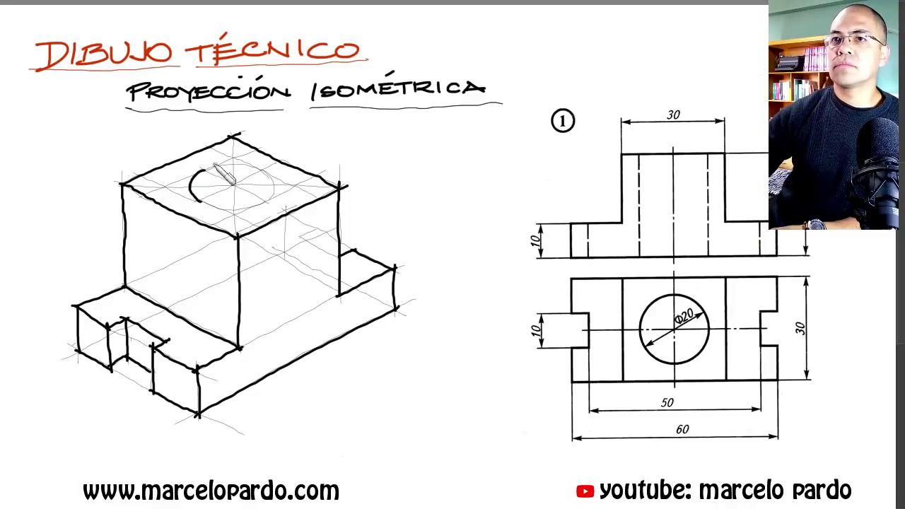
pyautogui.moveTo(207, 169)
pyautogui.mouseDown()
pyautogui.moveTo(272, 180)
pyautogui.moveTo(208, 207)
pyautogui.moveTo(244, 211)
pyautogui.moveTo(264, 178)
pyautogui.moveTo(242, 210)
pyautogui.mouseUp()
pyautogui.hotkey('ctrl', 'z')
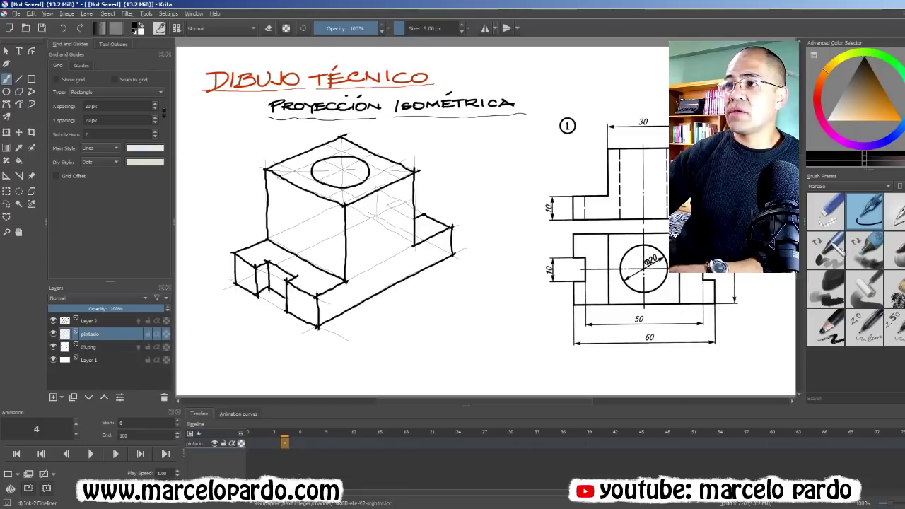
# Step: Select the Marker Chisel Smooth brush and a tan colour, undoing the test strokes
pyautogui.click(826, 247)
pyautogui.moveTo(324, 219)
pyautogui.mouseDown()
pyautogui.moveTo(362, 235)
pyautogui.moveTo(350, 251)
pyautogui.moveTo(354, 272)
pyautogui.mouseUp()
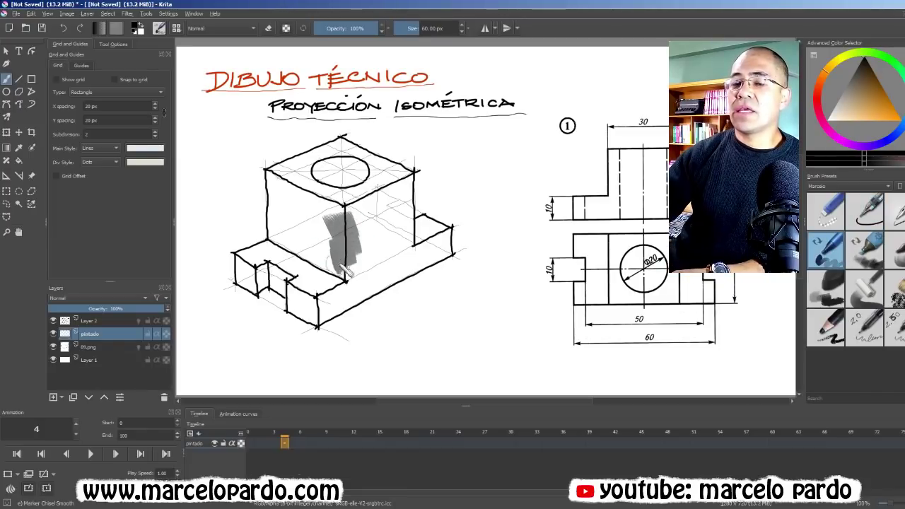
pyautogui.hotkey('ctrl', 'z')
pyautogui.click(880, 89)
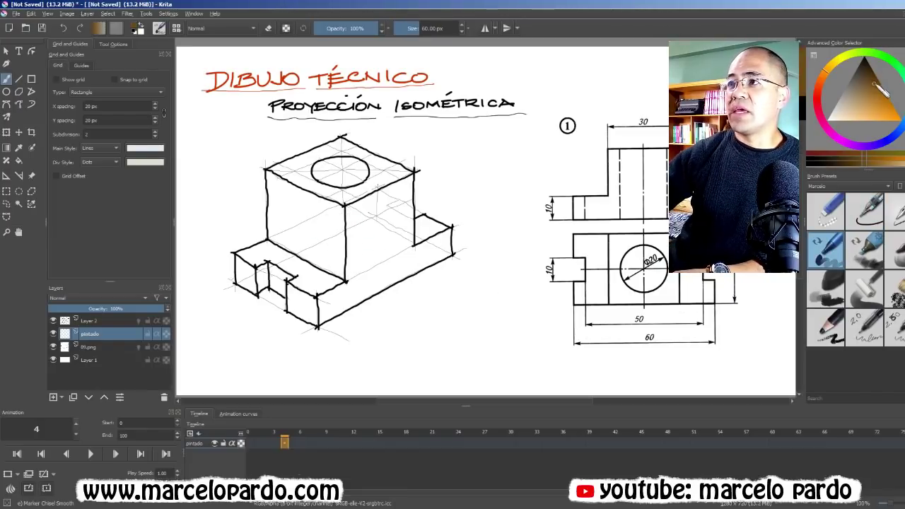
pyautogui.moveTo(338, 209); pyautogui.dragTo(345, 290)
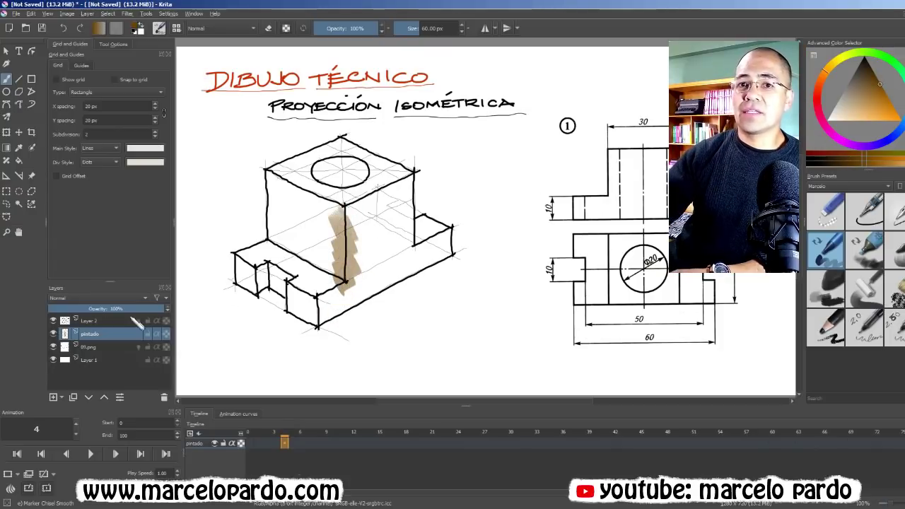
pyautogui.hotkey('ctrl', 'z')
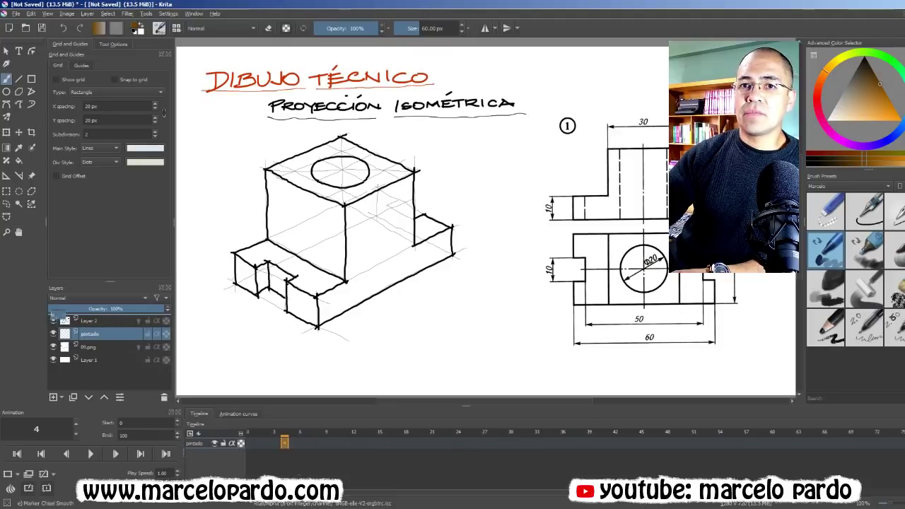
# Step: Move the pintado layer above, then back below Layer 2, undoing each test shading stroke
pyautogui.moveTo(53, 313); pyautogui.dragTo(56, 317)
pyautogui.moveTo(354, 236)
pyautogui.mouseDown()
pyautogui.moveTo(349, 264)
pyautogui.moveTo(357, 266)
pyautogui.mouseUp()
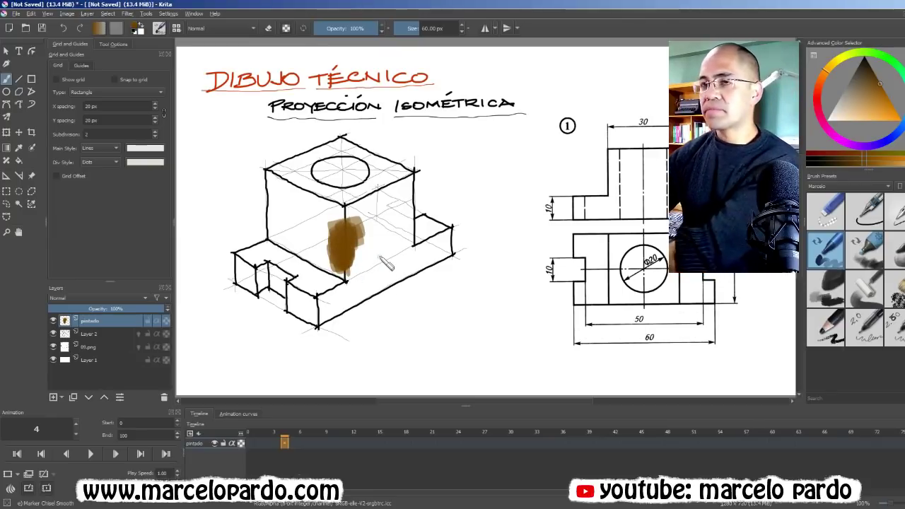
pyautogui.hotkey('ctrl', 'z')
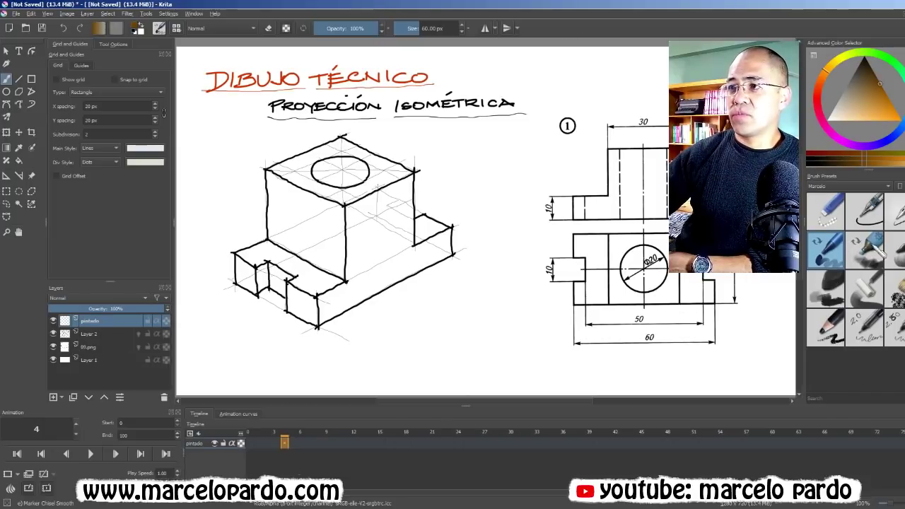
pyautogui.click(159, 29)
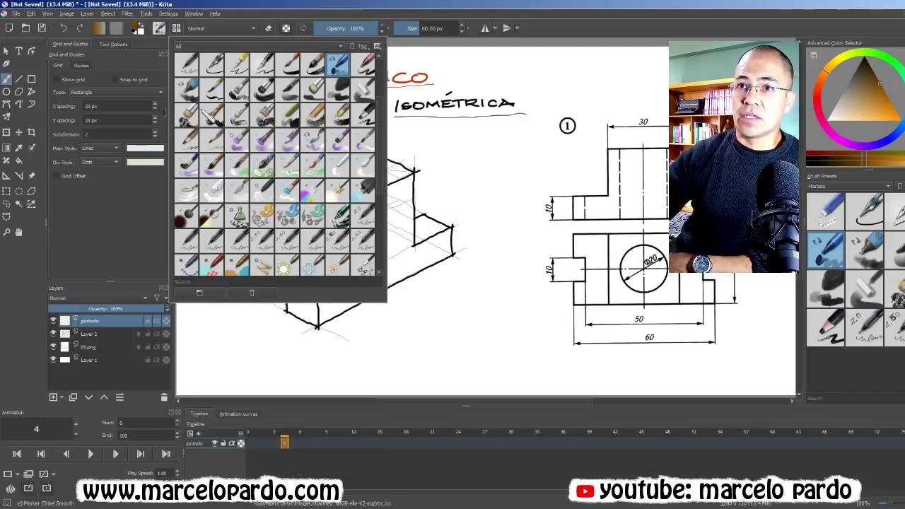
pyautogui.click(402, 335)
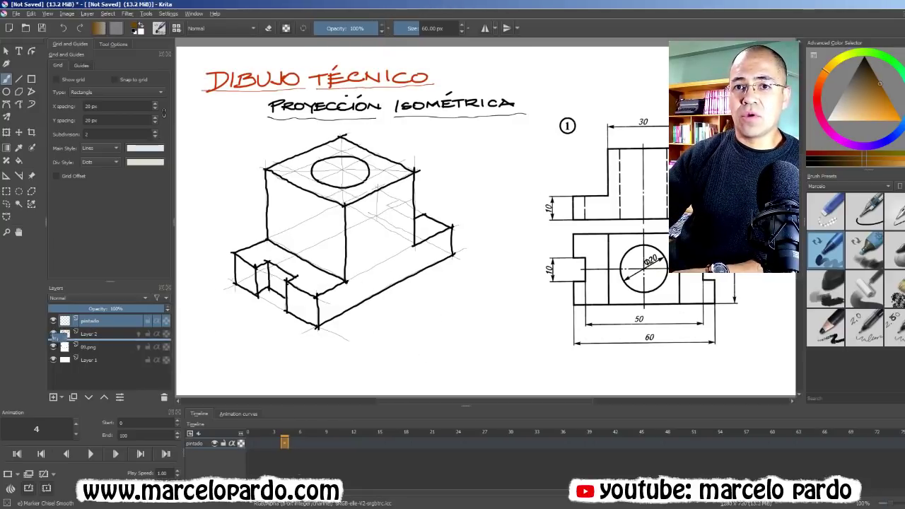
pyautogui.moveTo(96, 322); pyautogui.dragTo(99, 339)
pyautogui.moveTo(361, 230)
pyautogui.mouseDown()
pyautogui.moveTo(370, 240)
pyautogui.moveTo(358, 244)
pyautogui.moveTo(361, 279)
pyautogui.mouseUp()
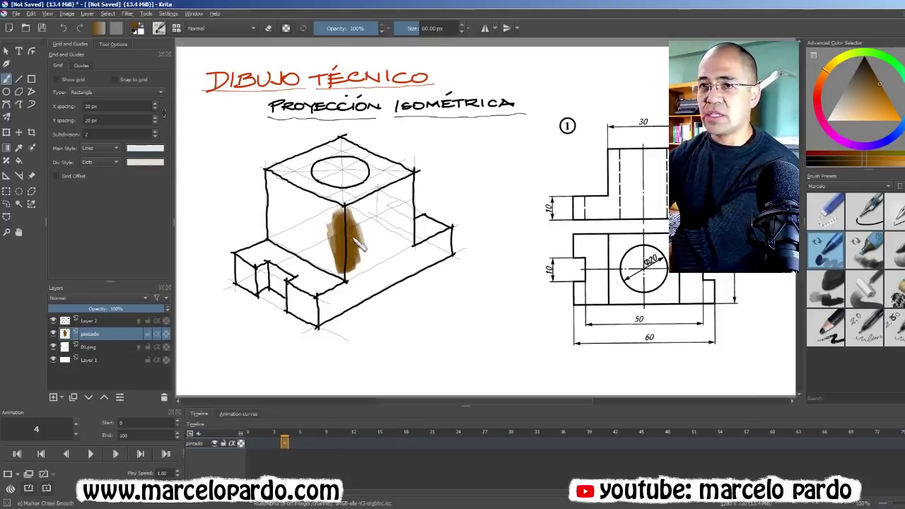
pyautogui.press('Delete')
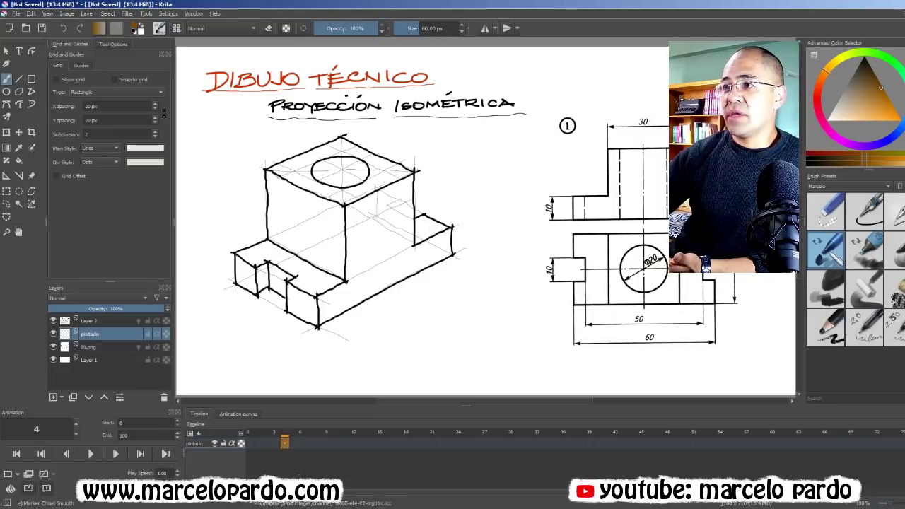
# Step: Try marker brushes, then wash a tan watercolour glaze over the cube's left face
pyautogui.click(864, 286)
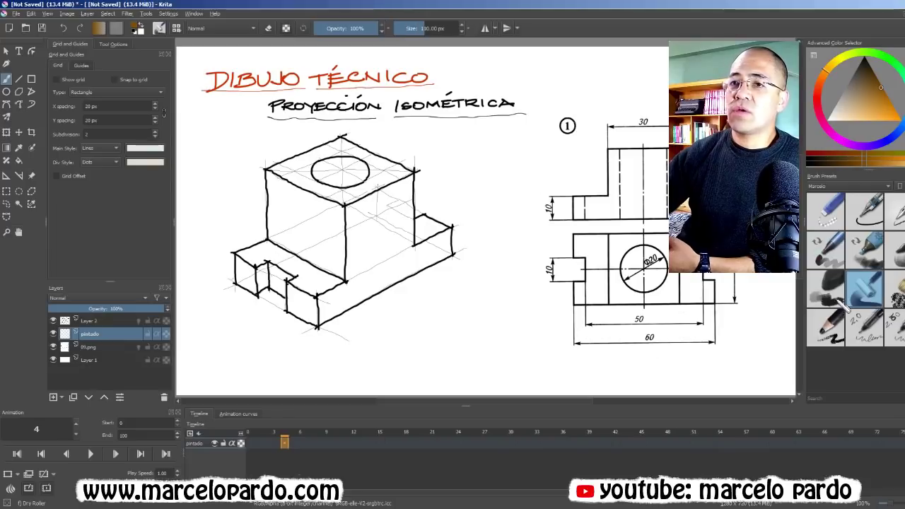
pyautogui.press('/')
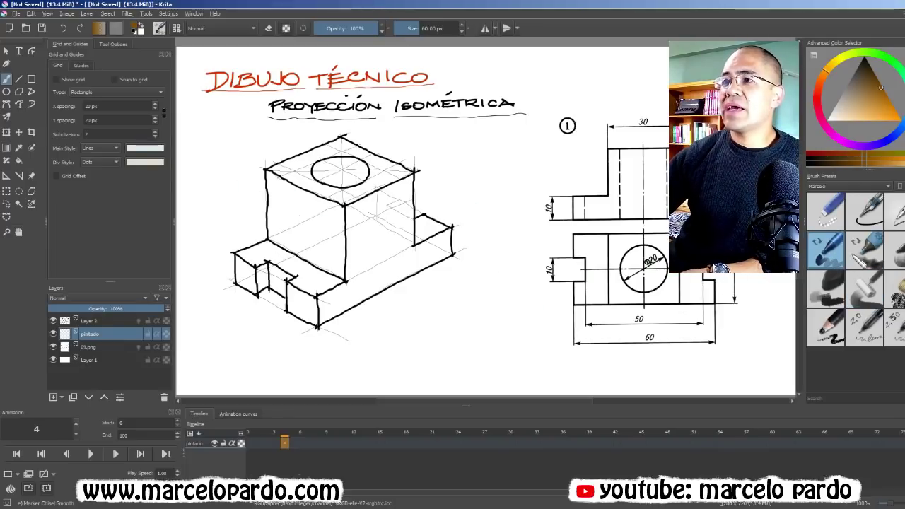
pyautogui.click(864, 251)
pyautogui.moveTo(276, 185)
pyautogui.mouseDown()
pyautogui.moveTo(311, 223)
pyautogui.moveTo(333, 226)
pyautogui.moveTo(281, 200)
pyautogui.moveTo(283, 177)
pyautogui.moveTo(325, 205)
pyautogui.moveTo(272, 173)
pyautogui.moveTo(284, 267)
pyautogui.moveTo(283, 237)
pyautogui.mouseUp()
pyautogui.hotkey('ctrl', 'z')
pyautogui.click(894, 251)
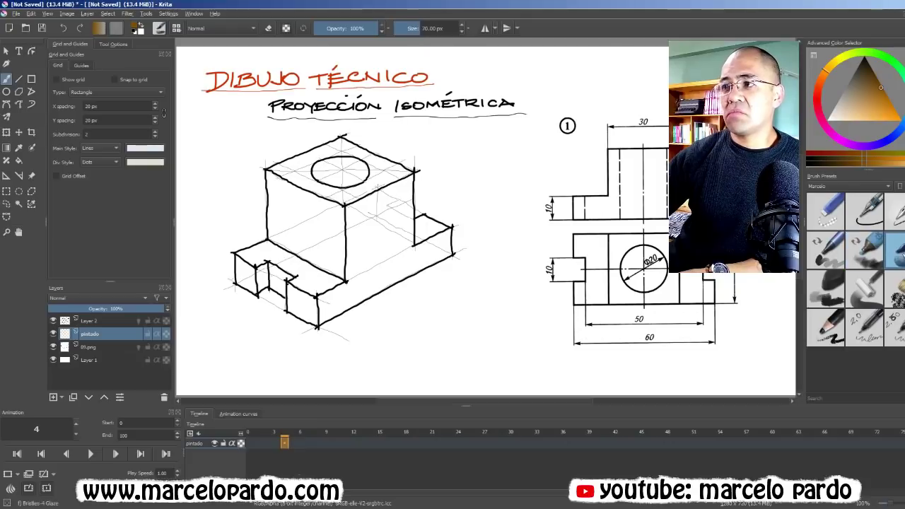
pyautogui.moveTo(272, 182)
pyautogui.mouseDown()
pyautogui.moveTo(317, 252)
pyautogui.moveTo(343, 212)
pyautogui.moveTo(304, 261)
pyautogui.moveTo(275, 226)
pyautogui.moveTo(286, 199)
pyautogui.moveTo(267, 173)
pyautogui.moveTo(318, 216)
pyautogui.moveTo(327, 211)
pyautogui.moveTo(336, 277)
pyautogui.moveTo(272, 233)
pyautogui.moveTo(301, 212)
pyautogui.mouseUp()
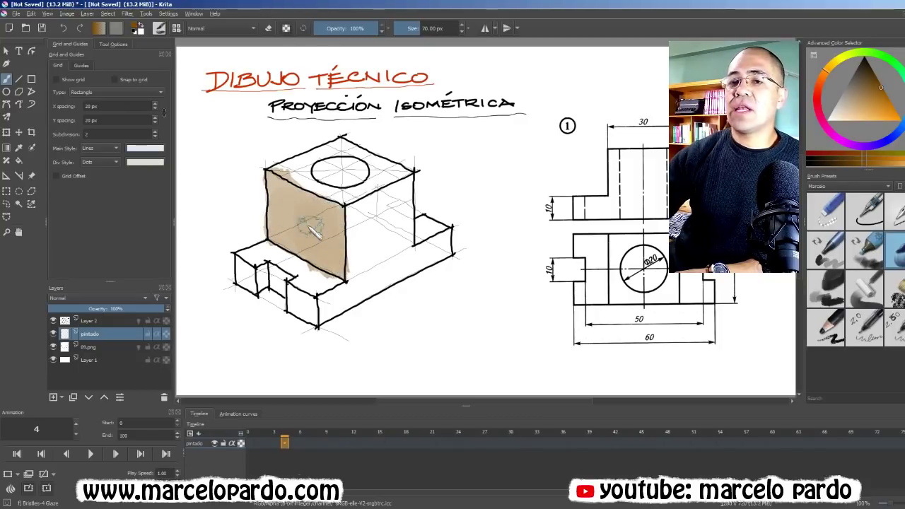
# Step: Glaze the cube's right face with the watercolour brush, redoing the first stroke
pyautogui.click(825, 210)
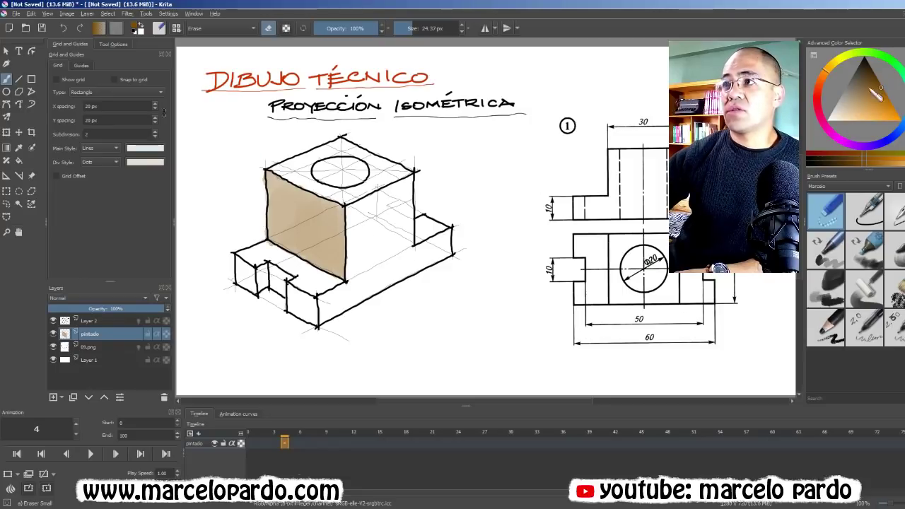
pyautogui.click(894, 249)
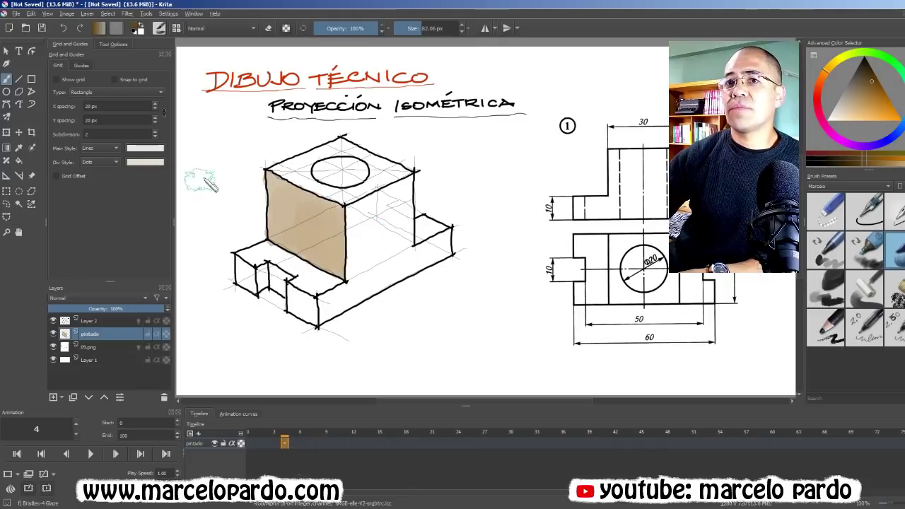
pyautogui.moveTo(378, 221); pyautogui.dragTo(398, 203)
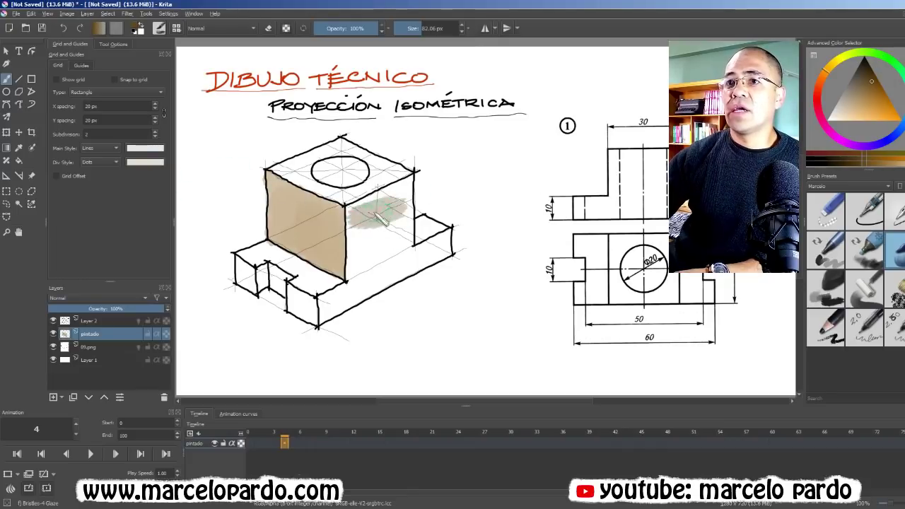
pyautogui.hotkey('ctrl', 'z')
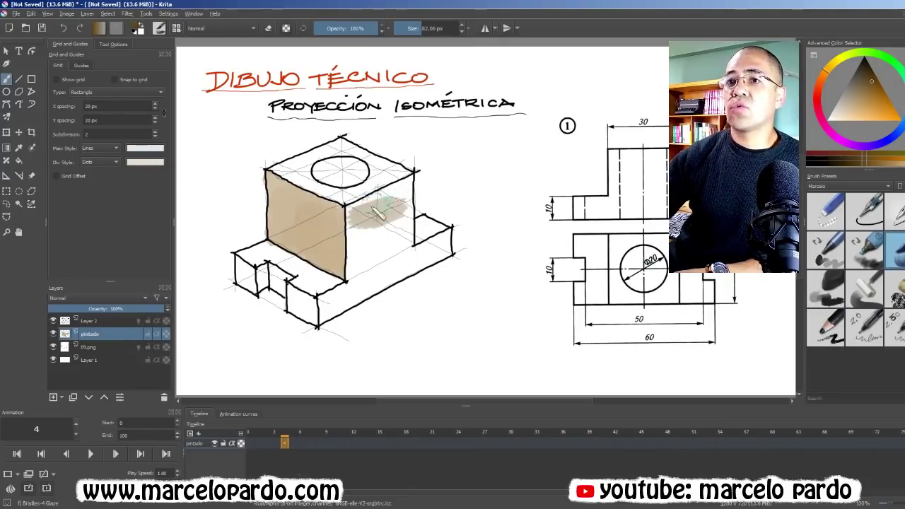
pyautogui.hotkey('ctrl', 'z')
pyautogui.moveTo(367, 217)
pyautogui.mouseDown()
pyautogui.moveTo(398, 200)
pyautogui.moveTo(368, 282)
pyautogui.mouseUp()
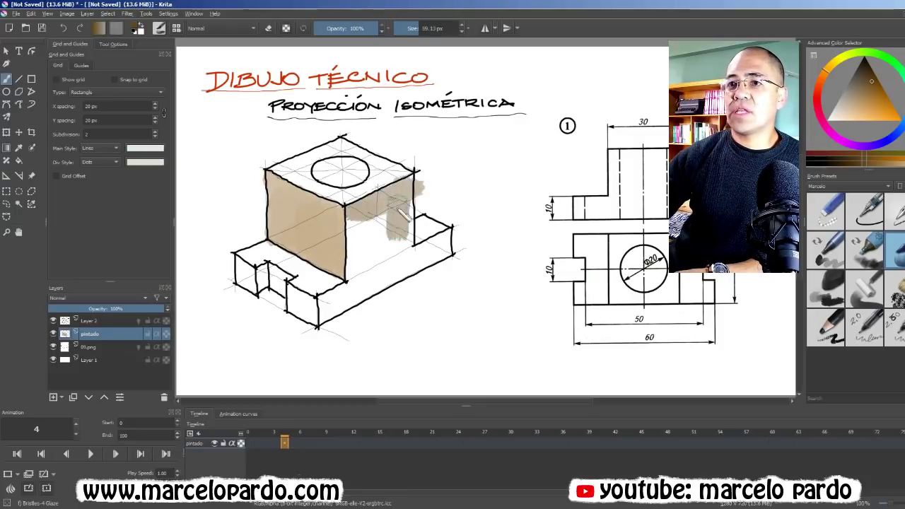
# Step: Brush brown watercolour over the base's front and right faces and the cube's right face
pyautogui.moveTo(351, 300)
pyautogui.mouseDown()
pyautogui.moveTo(397, 260)
pyautogui.moveTo(403, 223)
pyautogui.mouseUp()
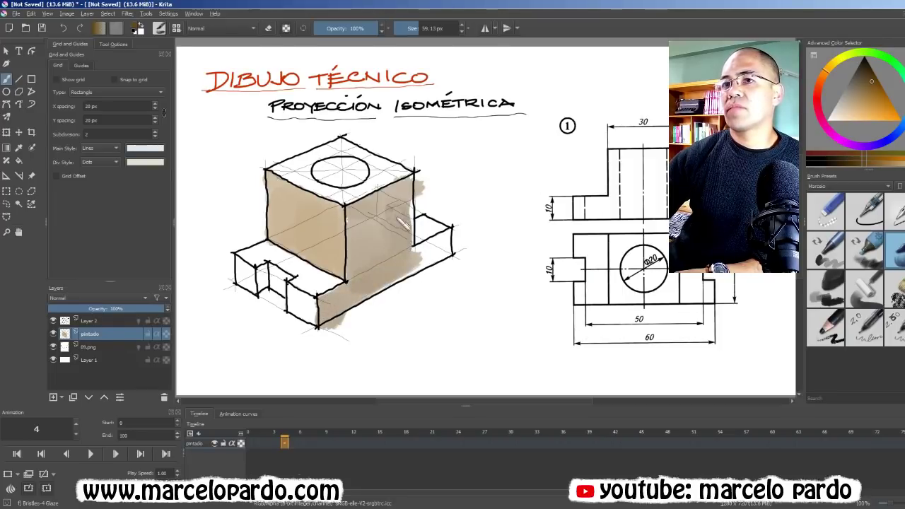
pyautogui.moveTo(404, 259)
pyautogui.mouseDown()
pyautogui.moveTo(459, 233)
pyautogui.moveTo(445, 261)
pyautogui.moveTo(365, 304)
pyautogui.mouseUp()
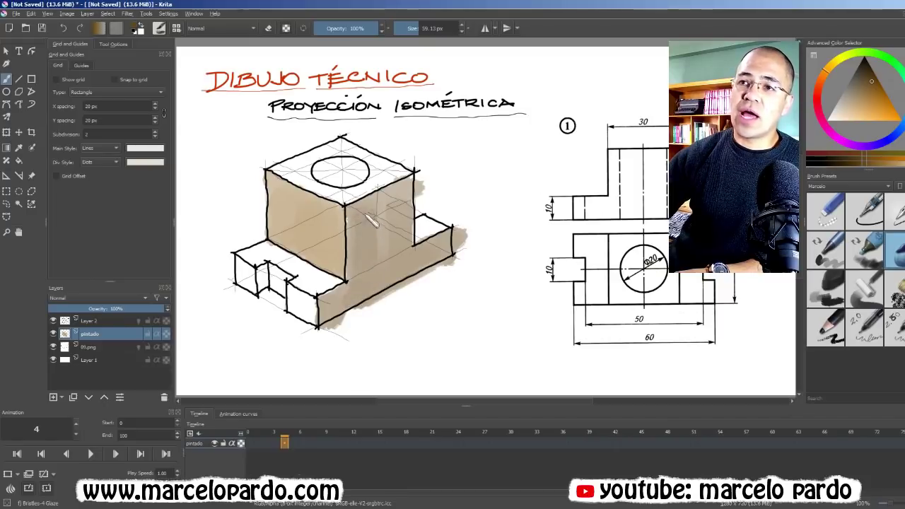
pyautogui.moveTo(371, 221); pyautogui.dragTo(405, 200)
pyautogui.moveTo(361, 244)
pyautogui.mouseDown()
pyautogui.moveTo(364, 286)
pyautogui.moveTo(378, 212)
pyautogui.moveTo(399, 238)
pyautogui.moveTo(410, 221)
pyautogui.mouseUp()
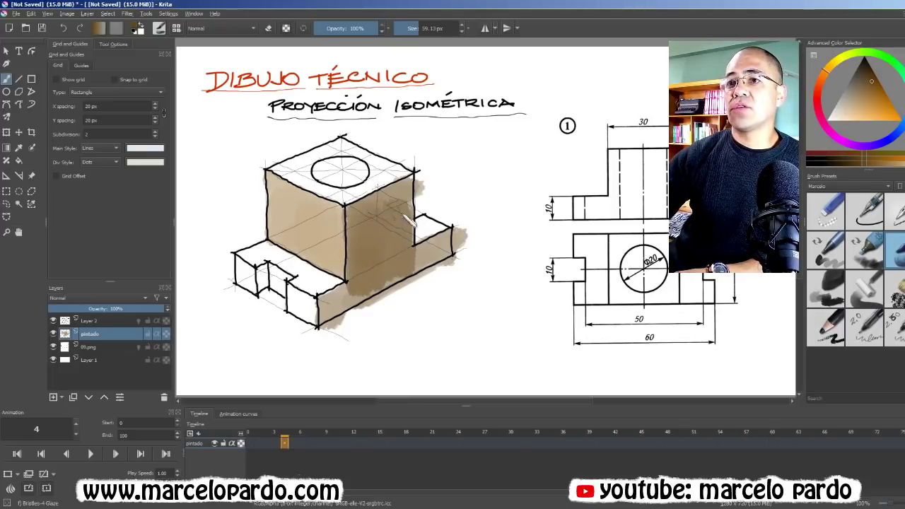
pyautogui.moveTo(403, 278)
pyautogui.mouseDown()
pyautogui.moveTo(442, 244)
pyautogui.moveTo(432, 258)
pyautogui.moveTo(342, 305)
pyautogui.moveTo(354, 314)
pyautogui.moveTo(375, 283)
pyautogui.moveTo(364, 240)
pyautogui.moveTo(364, 290)
pyautogui.moveTo(362, 227)
pyautogui.moveTo(382, 205)
pyautogui.moveTo(403, 226)
pyautogui.moveTo(393, 265)
pyautogui.moveTo(406, 212)
pyautogui.moveTo(399, 281)
pyautogui.moveTo(456, 244)
pyautogui.mouseUp()
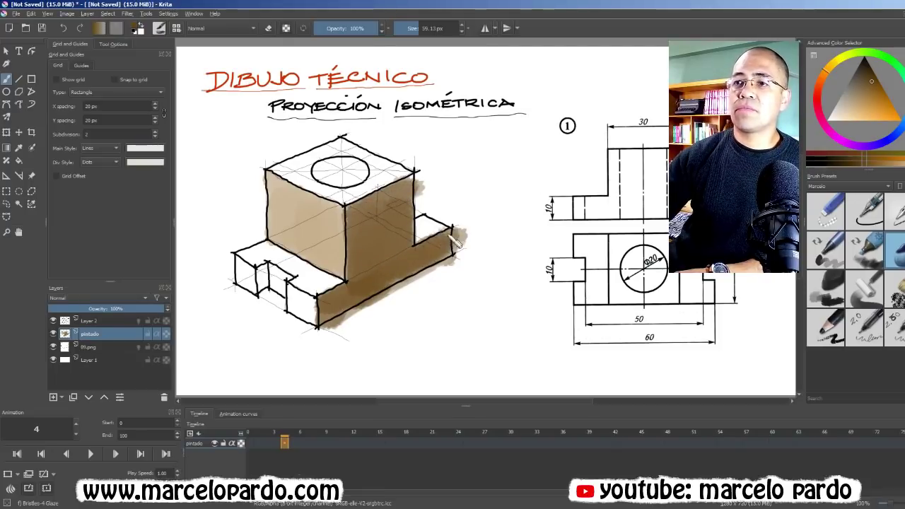
pyautogui.moveTo(427, 272); pyautogui.dragTo(396, 286)
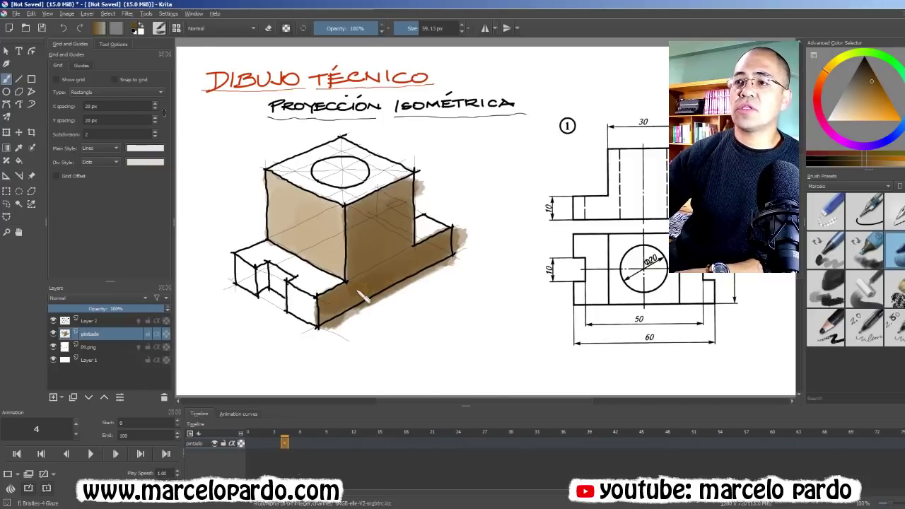
# Step: Resize the eraser and remove brown spills beyond the block's right edge
pyautogui.click(825, 210)
pyautogui.keyDown('shift'); pyautogui.moveTo(361, 318); pyautogui.dragTo(385, 304); pyautogui.keyUp('shift')
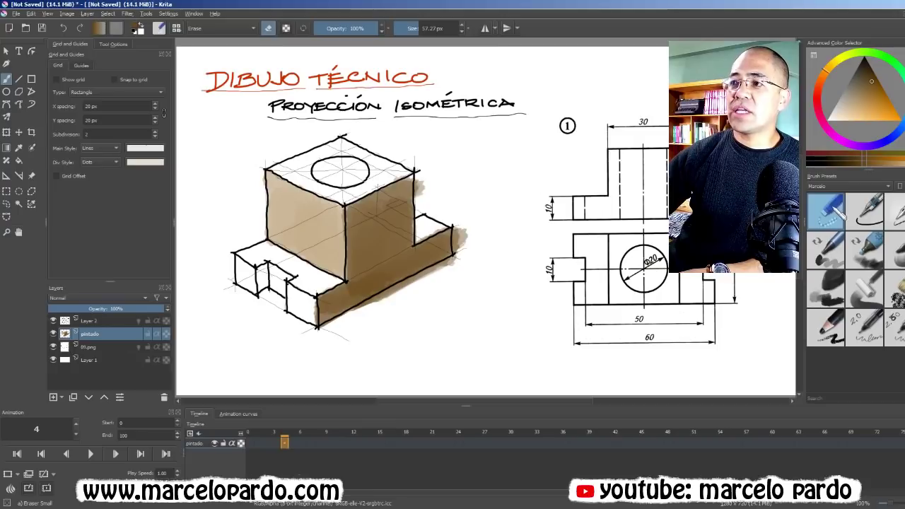
pyautogui.click(826, 210)
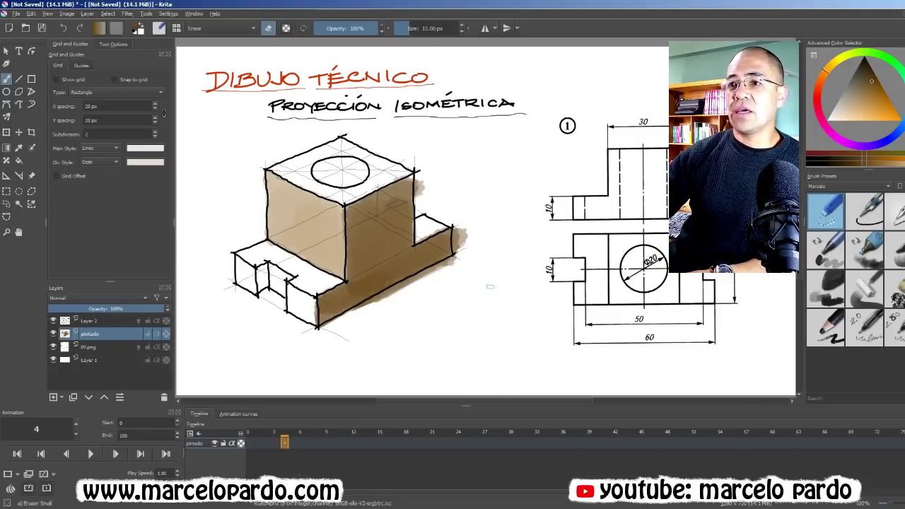
pyautogui.keyDown('shift'); pyautogui.moveTo(489, 287); pyautogui.dragTo(485, 288); pyautogui.keyUp('shift')
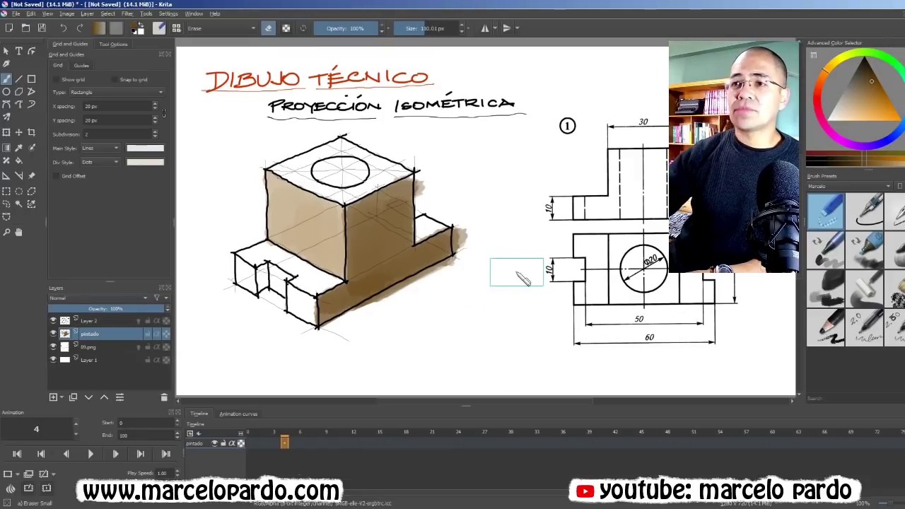
pyautogui.press('[')
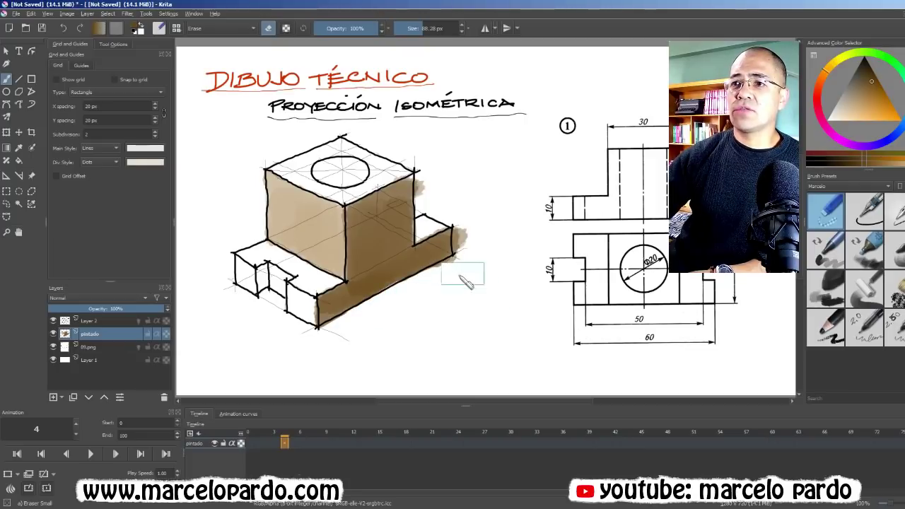
pyautogui.press('[')
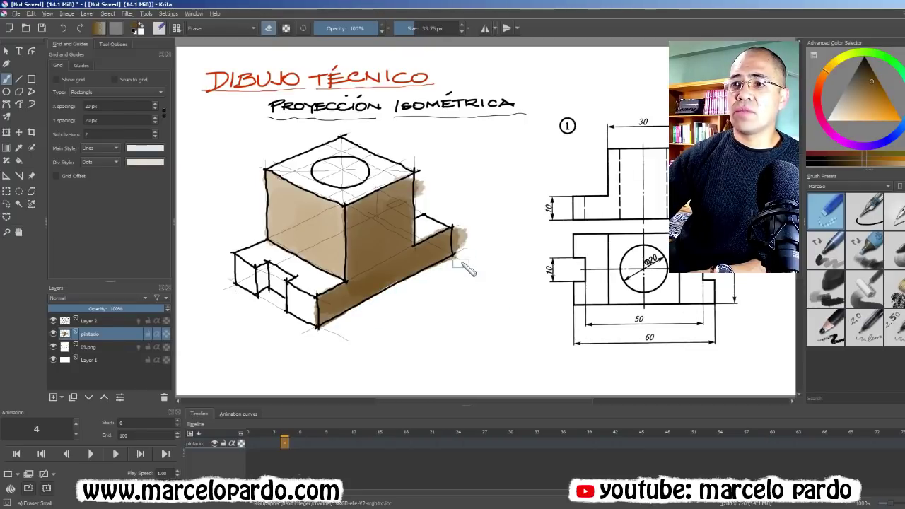
pyautogui.moveTo(461, 266); pyautogui.dragTo(454, 268)
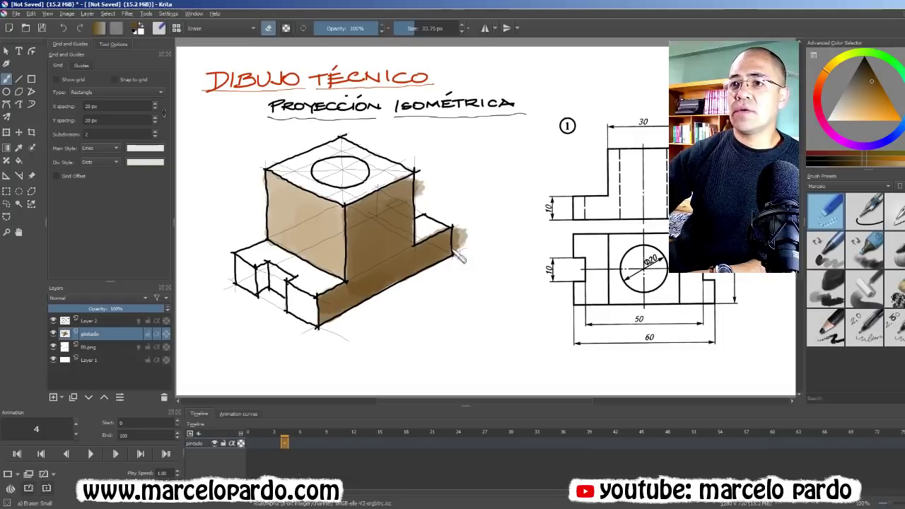
pyautogui.moveTo(459, 257); pyautogui.dragTo(471, 248)
pyautogui.press('[')
pyautogui.press('[')
pyautogui.press('[')
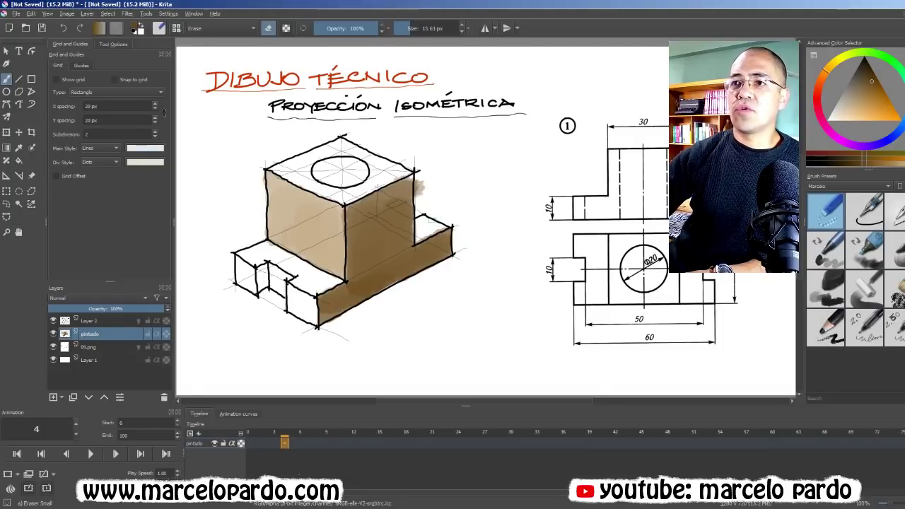
pyautogui.moveTo(442, 208); pyautogui.dragTo(426, 211)
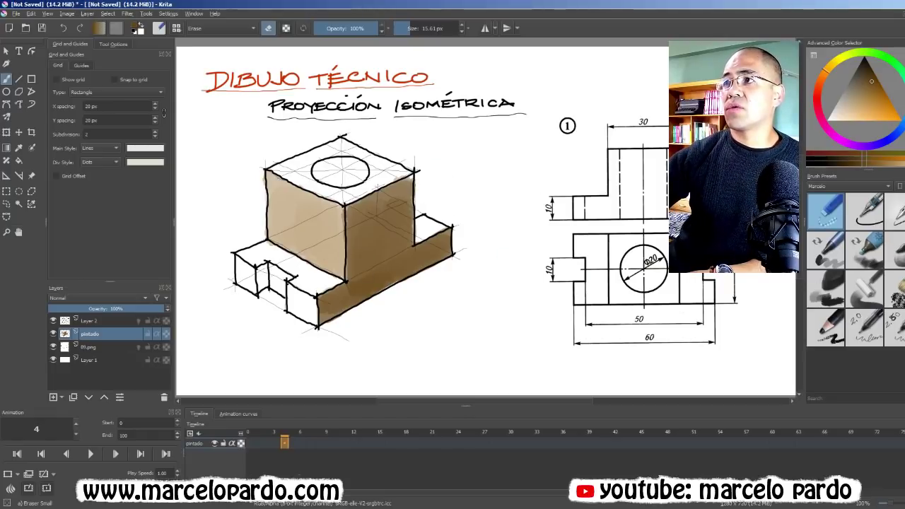
# Step: Deepen the right face in darker tan and shade the left face grey-brown
pyautogui.click(876, 81)
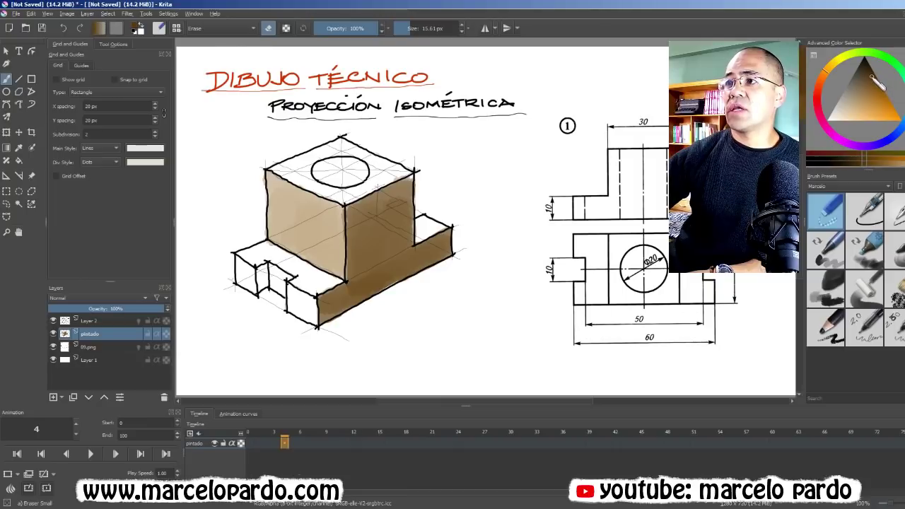
pyautogui.click(894, 251)
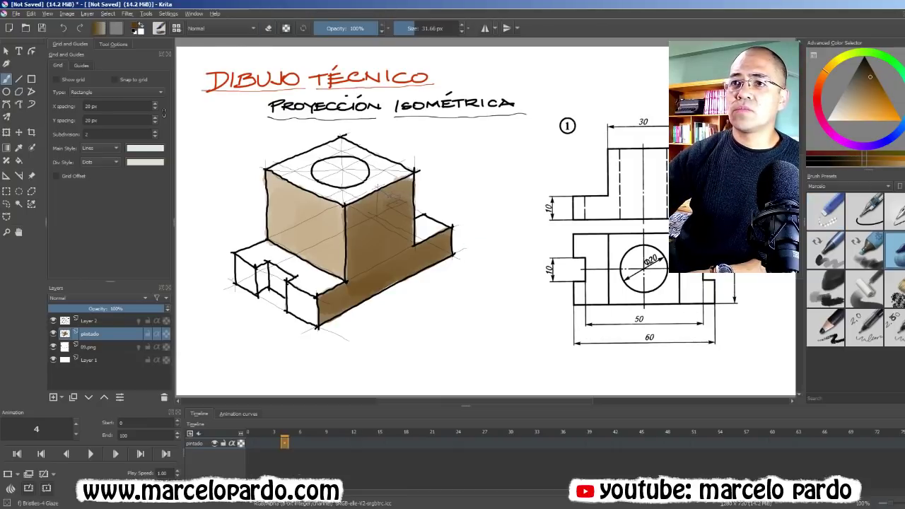
pyautogui.moveTo(379, 206)
pyautogui.mouseDown()
pyautogui.moveTo(403, 195)
pyautogui.moveTo(378, 188)
pyautogui.mouseUp()
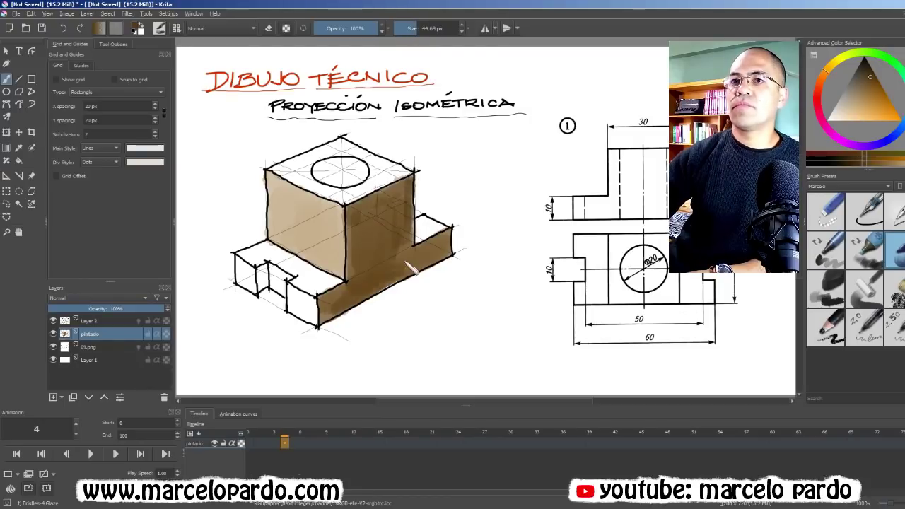
pyautogui.keyDown('ctrl'); pyautogui.click(382, 212); pyautogui.keyUp('ctrl')
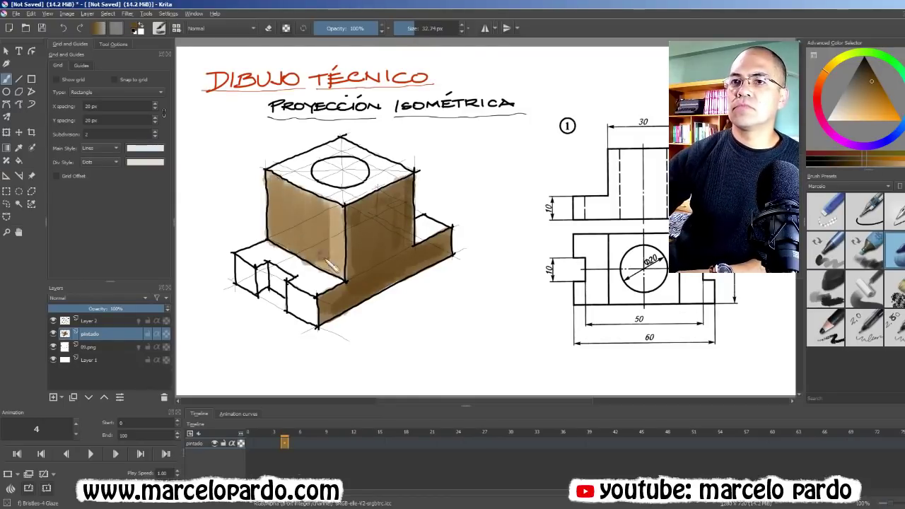
pyautogui.moveTo(285, 193); pyautogui.dragTo(333, 272)
# Step: Tint the top face light tan and shade the lower-left block
pyautogui.keyDown('ctrl'); pyautogui.click(347, 240); pyautogui.keyUp('ctrl')
pyautogui.keyDown('ctrl'); pyautogui.click(346, 218); pyautogui.keyUp('ctrl')
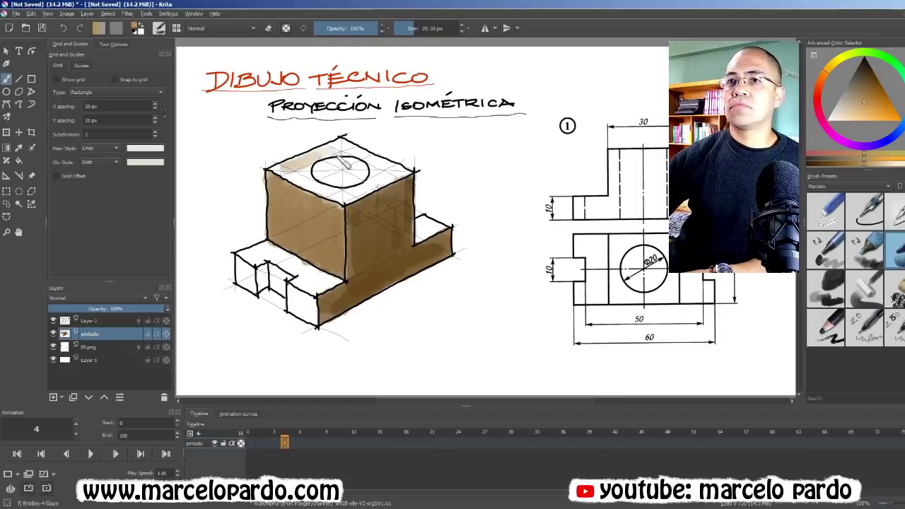
pyautogui.moveTo(297, 152); pyautogui.dragTo(399, 177)
pyautogui.moveTo(254, 262); pyautogui.dragTo(304, 287)
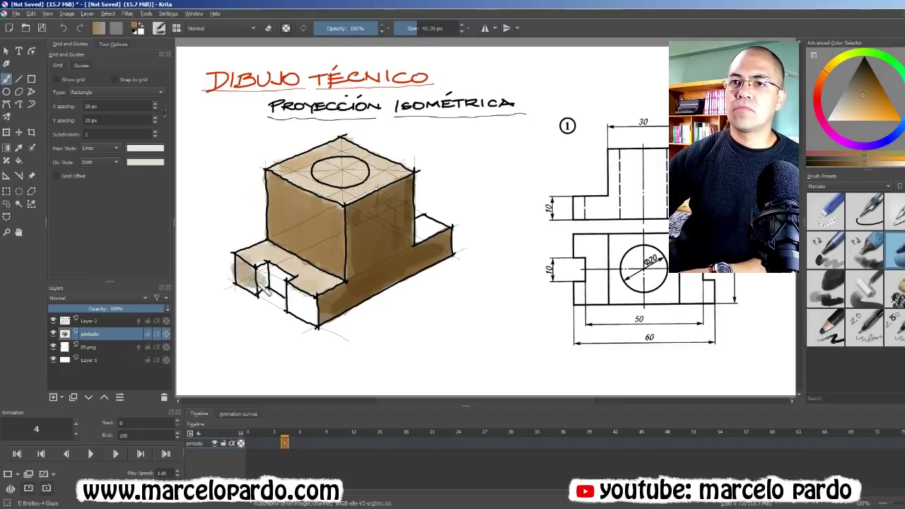
pyautogui.moveTo(241, 266); pyautogui.dragTo(322, 318)
# Step: Rework the lower-left block's faces and the patch under the base in lighter tan
pyautogui.keyDown('ctrl'); pyautogui.click(316, 237); pyautogui.keyUp('ctrl')
pyautogui.moveTo(343, 261); pyautogui.dragTo(311, 319)
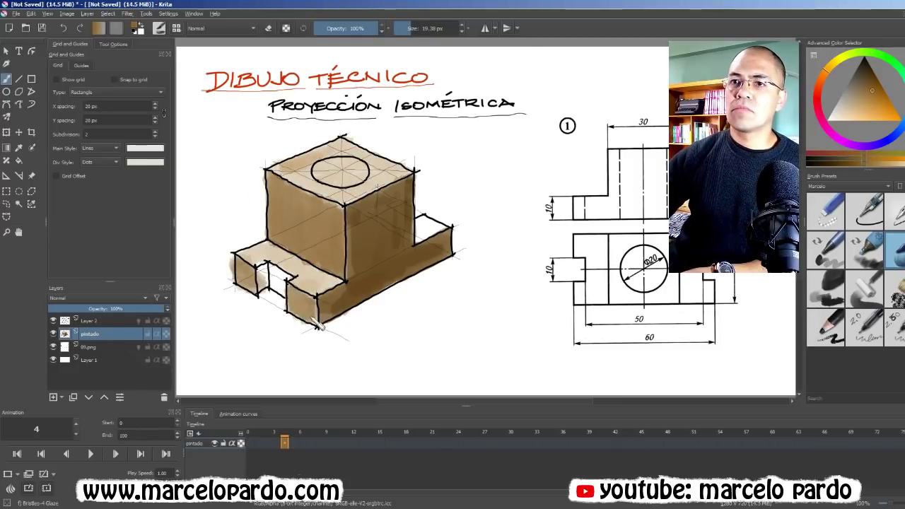
pyautogui.moveTo(244, 265)
pyautogui.mouseDown()
pyautogui.moveTo(318, 322)
pyautogui.moveTo(315, 300)
pyautogui.mouseUp()
pyautogui.moveTo(269, 275)
pyautogui.mouseDown()
pyautogui.moveTo(296, 307)
pyautogui.moveTo(278, 275)
pyautogui.mouseUp()
# Step: Pick a lighter tan and lighten the shading inside the lower-left notch
pyautogui.keyDown('ctrl'); pyautogui.click(297, 308); pyautogui.keyUp('ctrl')
pyautogui.keyDown('ctrl'); pyautogui.click(424, 228); pyautogui.keyUp('ctrl')
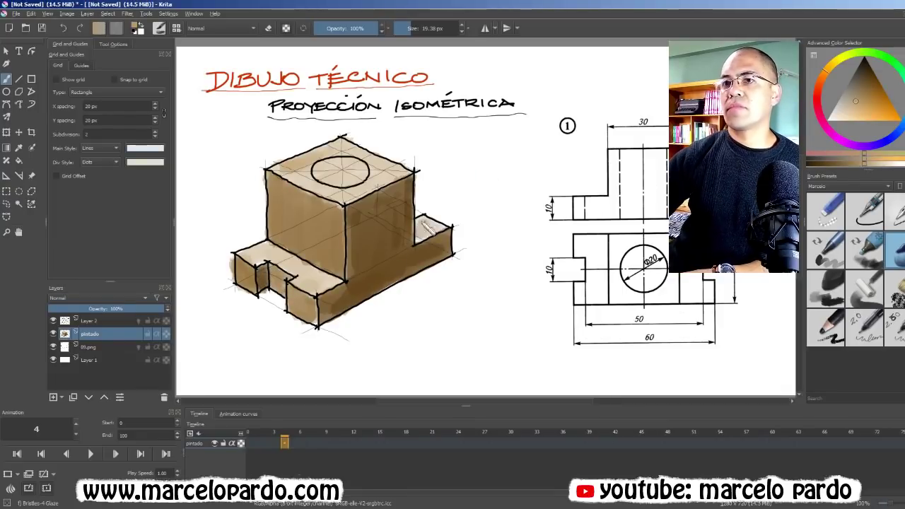
pyautogui.keyDown('ctrl'); pyautogui.click(320, 327); pyautogui.keyUp('ctrl')
pyautogui.keyDown('ctrl'); pyautogui.click(271, 267); pyautogui.keyUp('ctrl')
pyautogui.moveTo(268, 268); pyautogui.dragTo(274, 283)
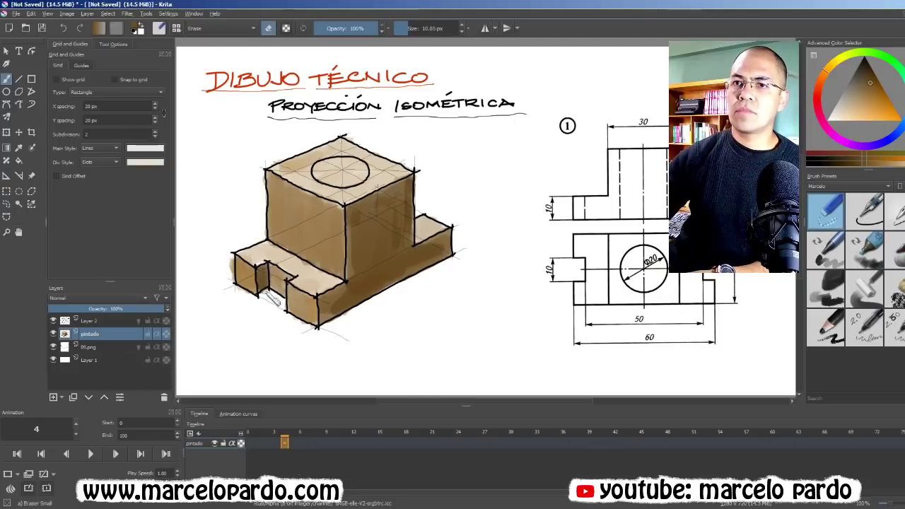
# Step: Darken the brown on the right faces and shade inside the top hole
pyautogui.moveTo(353, 205); pyautogui.dragTo(381, 297)
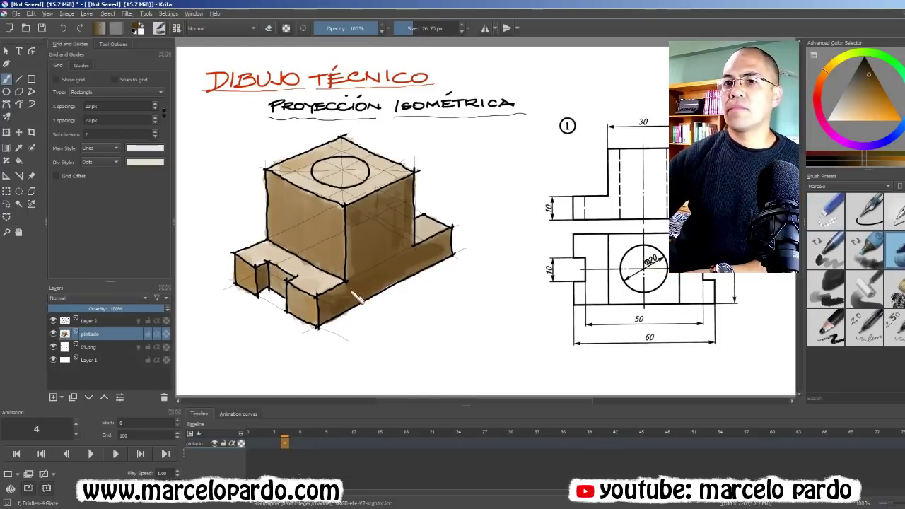
pyautogui.moveTo(333, 205); pyautogui.dragTo(389, 297)
pyautogui.moveTo(375, 227); pyautogui.dragTo(456, 244)
pyautogui.moveTo(325, 162)
pyautogui.mouseDown()
pyautogui.moveTo(361, 187)
pyautogui.moveTo(318, 183)
pyautogui.moveTo(364, 166)
pyautogui.moveTo(350, 163)
pyautogui.moveTo(326, 187)
pyautogui.mouseUp()
# Step: Switch the colour to white and compare frames with and without ink outlines
pyautogui.press('x')
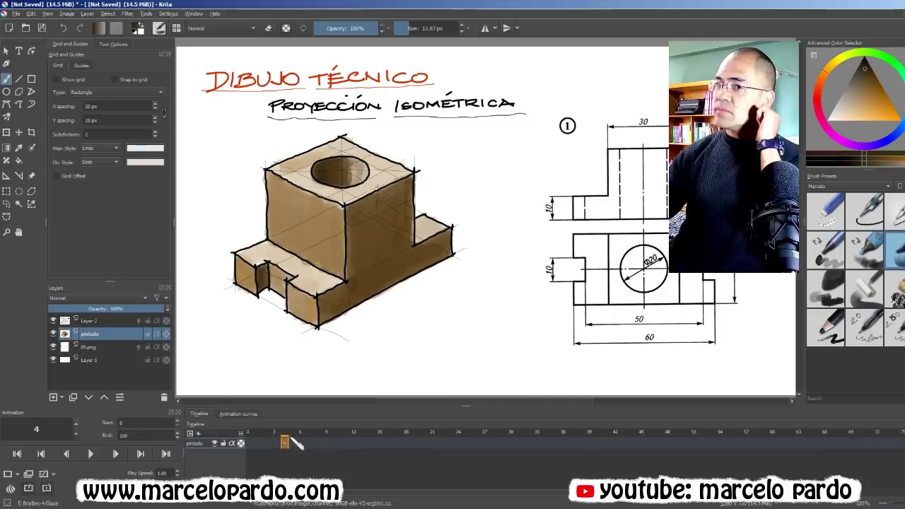
pyautogui.press('Left')
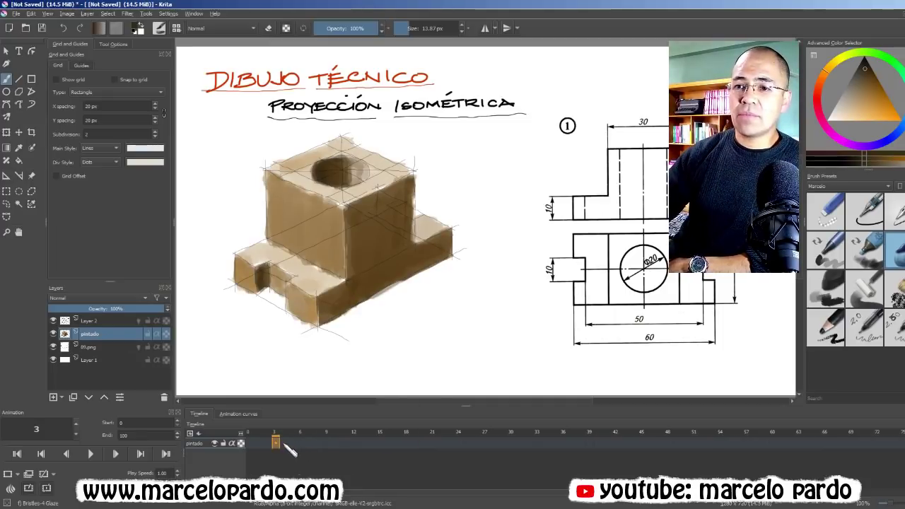
pyautogui.press('Right')
pyautogui.press('Left')
pyautogui.press('Right')
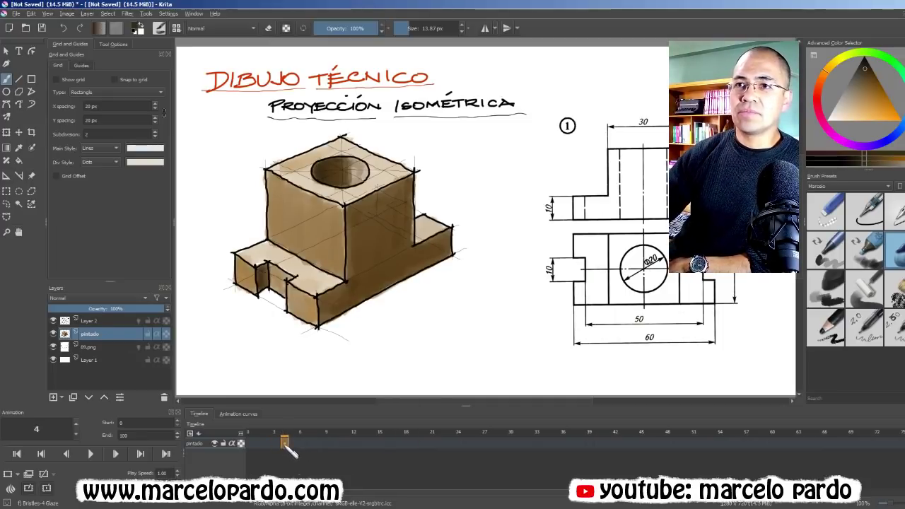
pyautogui.press('Left')
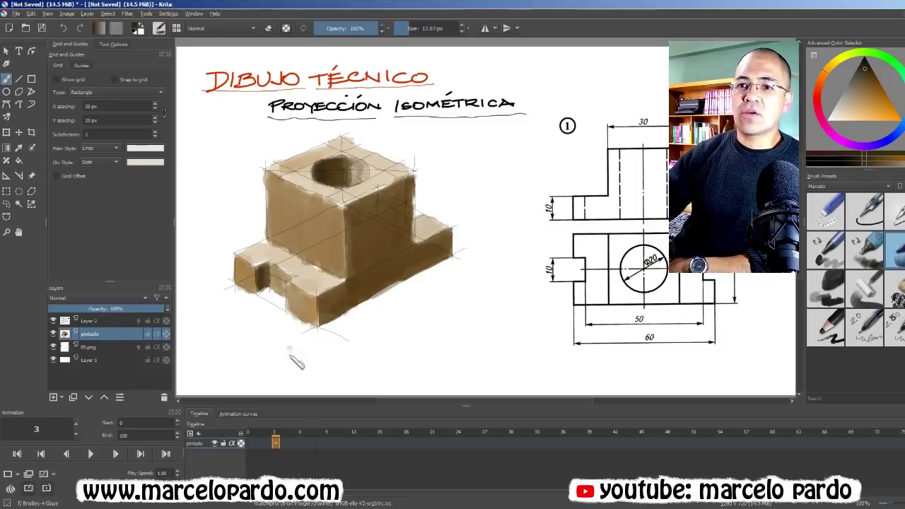
pyautogui.press('Right')
pyautogui.press('Left')
pyautogui.press('Right')
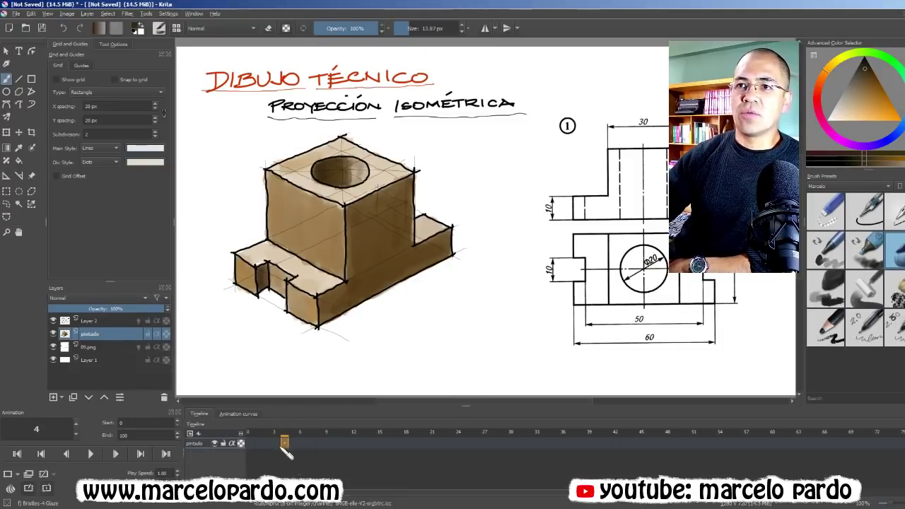
pyautogui.press('Left')
pyautogui.press('Right')
# Step: Create a duplicate keyframe at the inked frame 4 on the timeline
pyautogui.click(257, 442)
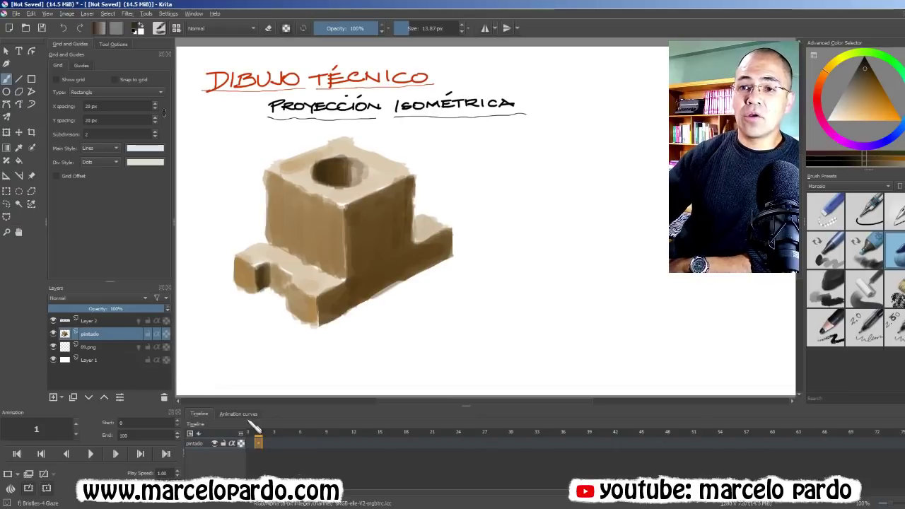
pyautogui.press('Right')
pyautogui.press('Right')
pyautogui.press('Right')
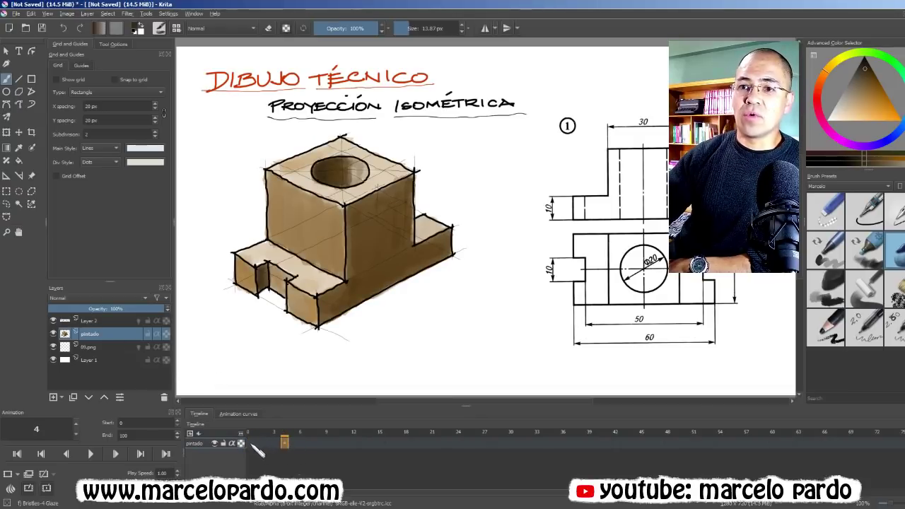
pyautogui.click(251, 444)
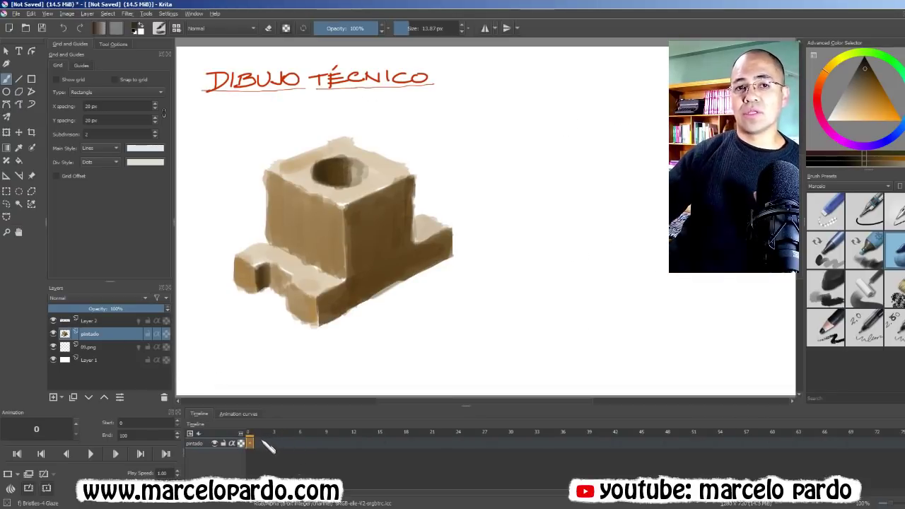
pyautogui.moveTo(277, 444); pyautogui.dragTo(283, 444)
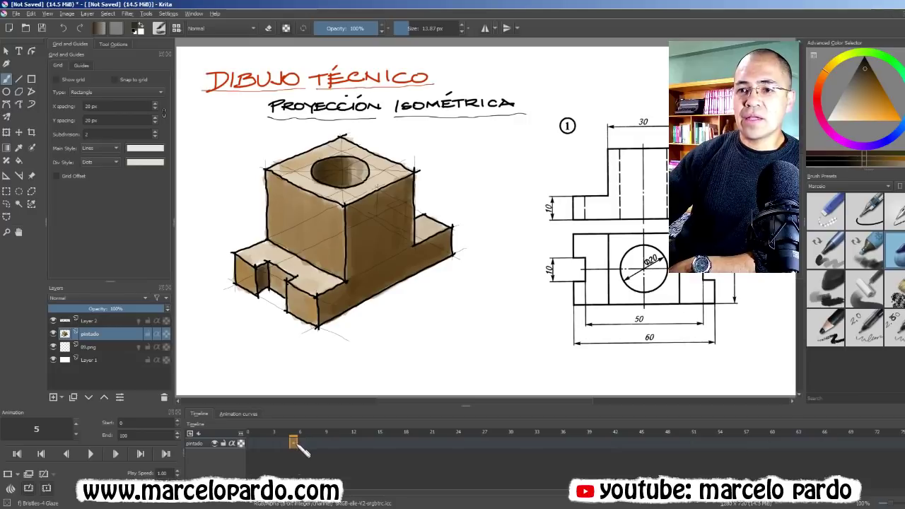
pyautogui.rightClick(298, 443)
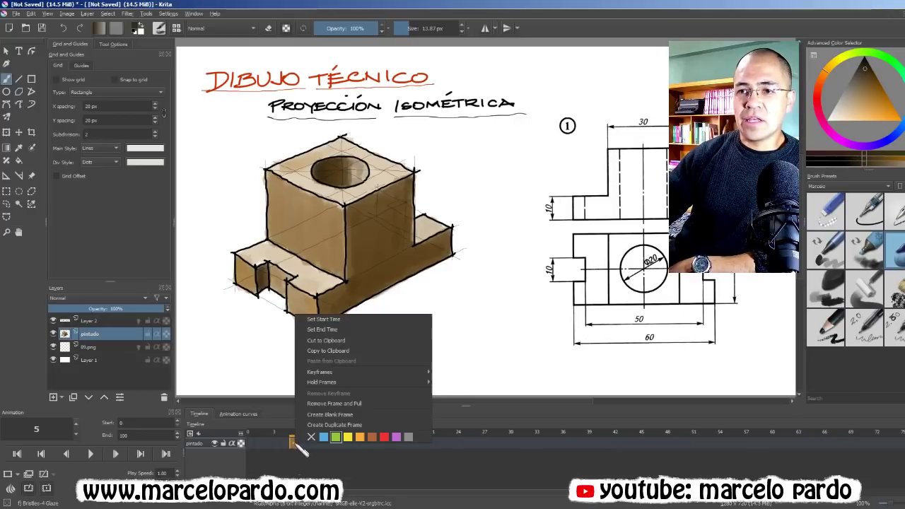
pyautogui.click(329, 425)
# Step: Preview timeline frames 0 through 4 to check the sequence
pyautogui.click(258, 444)
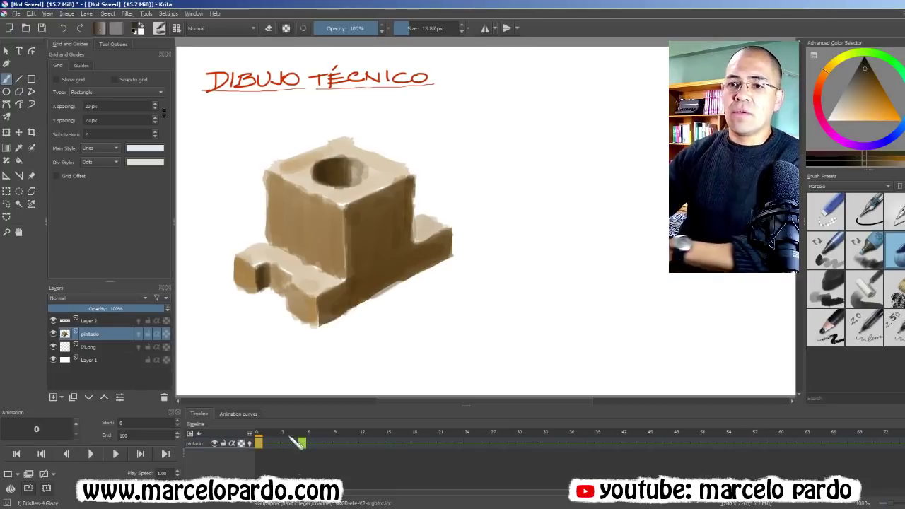
pyautogui.moveTo(303, 446)
pyautogui.mouseDown()
pyautogui.moveTo(284, 443)
pyautogui.moveTo(300, 444)
pyautogui.mouseUp()
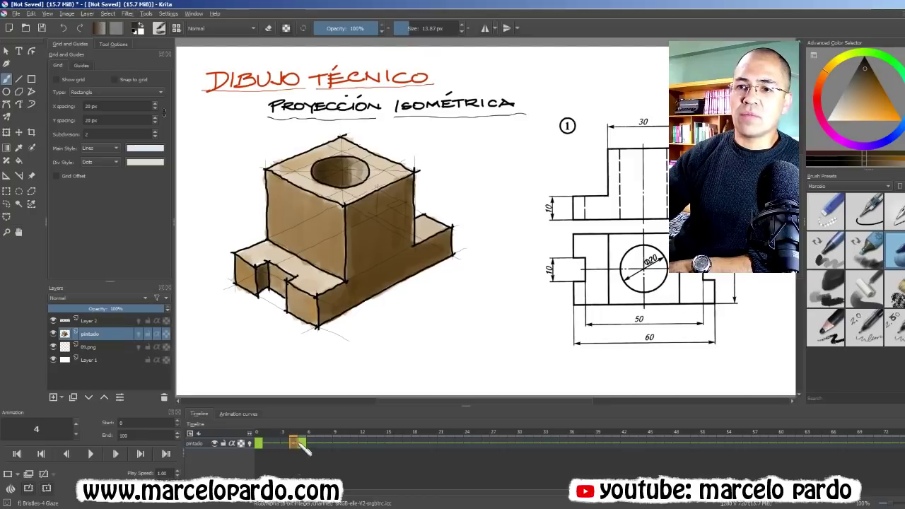
pyautogui.click(258, 443)
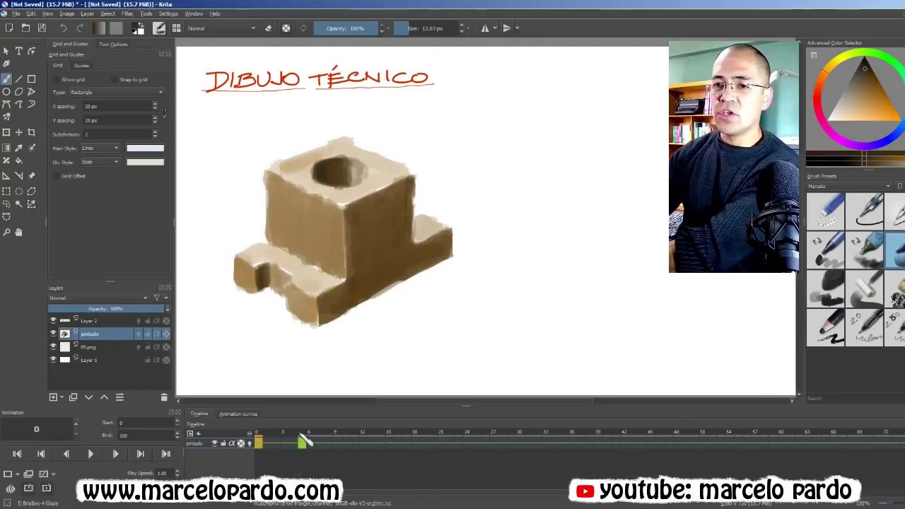
pyautogui.click(268, 444)
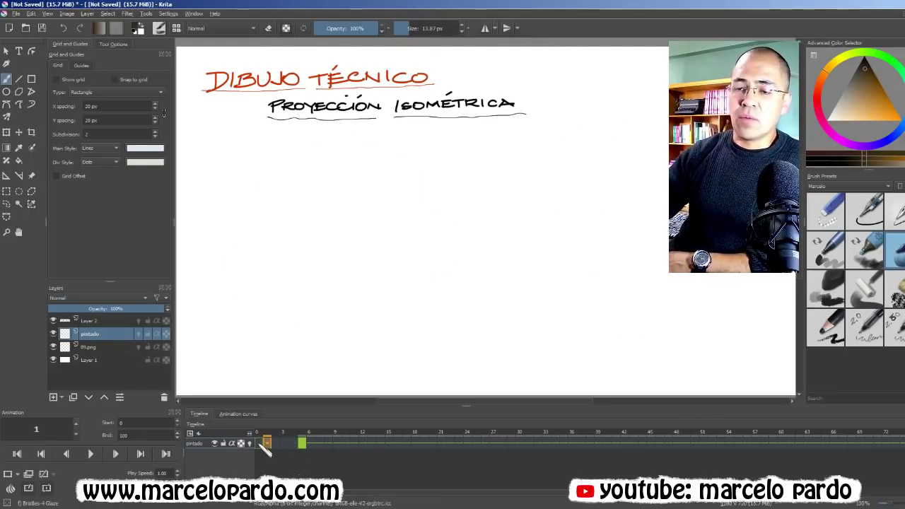
pyautogui.click(258, 443)
pyautogui.click(277, 444)
pyautogui.click(267, 443)
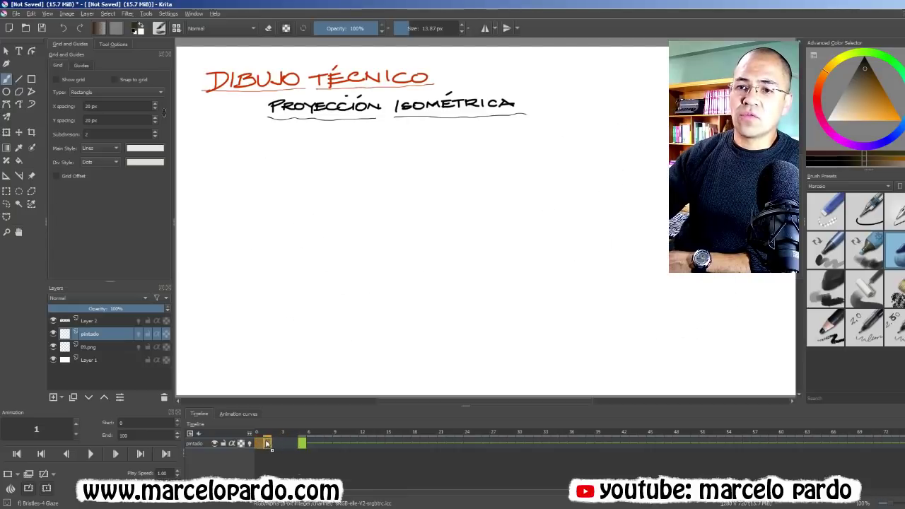
pyautogui.click(259, 443)
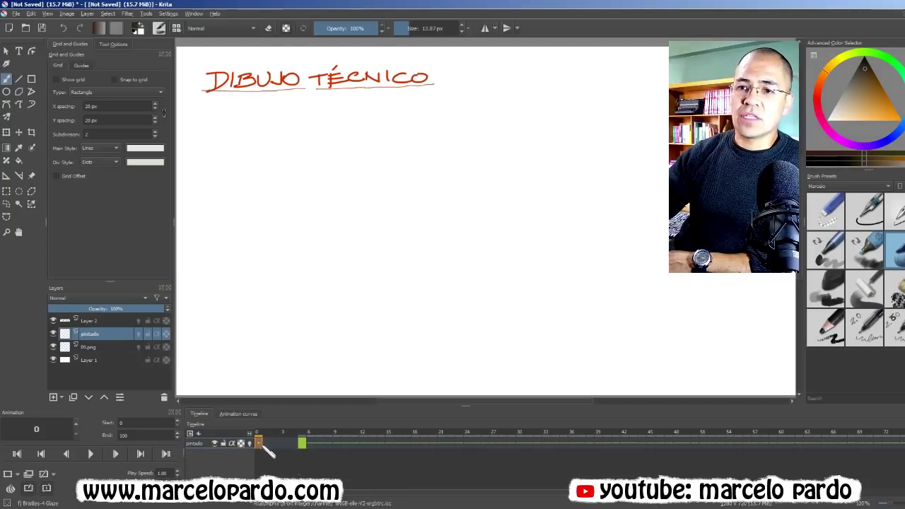
# Step: Step through the frames and settle on frame 5 with the coloured block
pyautogui.click(300, 444)
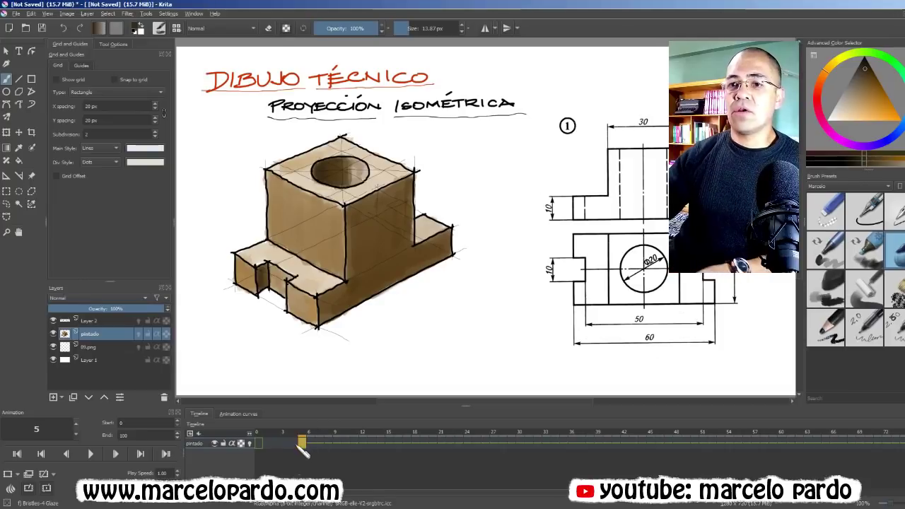
pyautogui.press('Left')
pyautogui.press('Left')
pyautogui.press('Left')
pyautogui.press('Right')
pyautogui.press('Right')
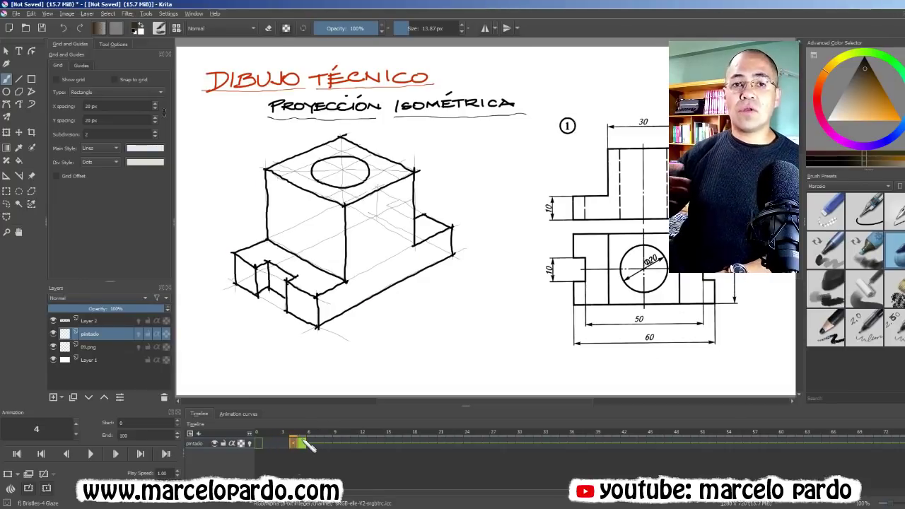
pyautogui.press('Right')
pyautogui.press('Left')
pyautogui.press('Right')
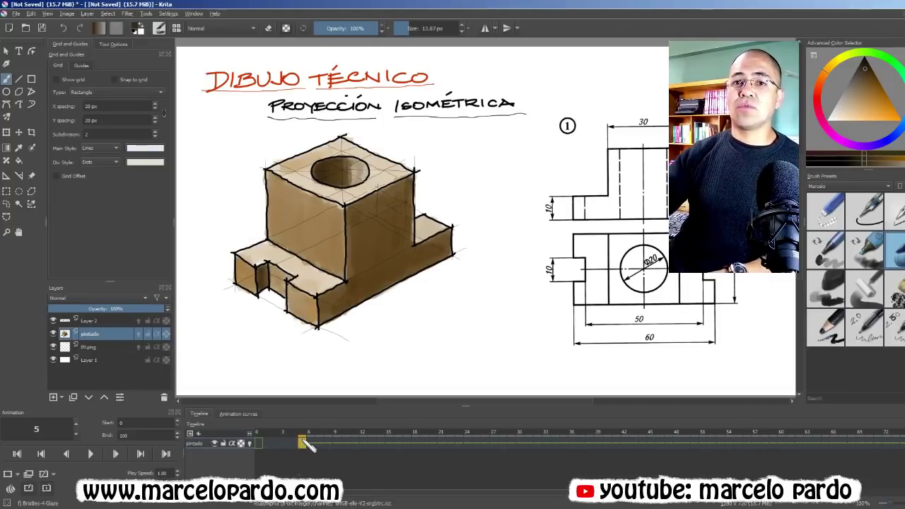
# Step: Add a new layer, pick grey, and create a duplicate keyframe at frame 6
pyautogui.click(53, 397)
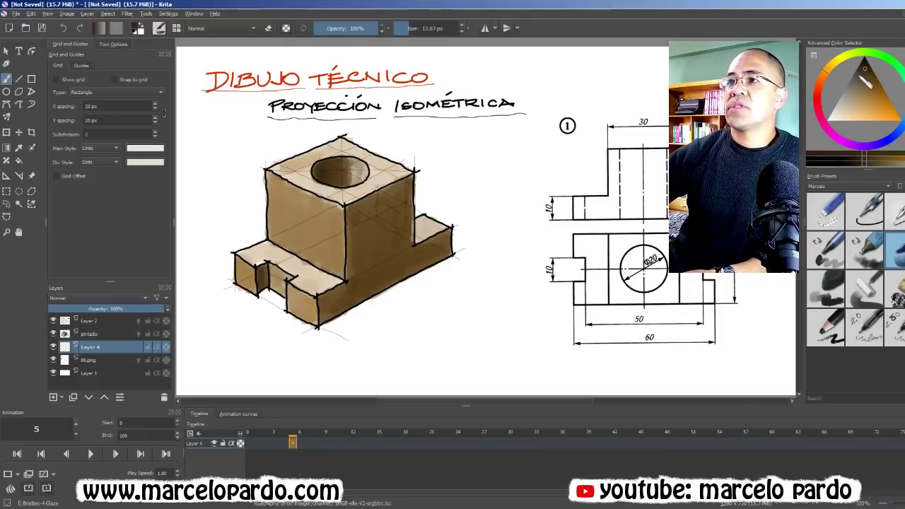
pyautogui.click(854, 75)
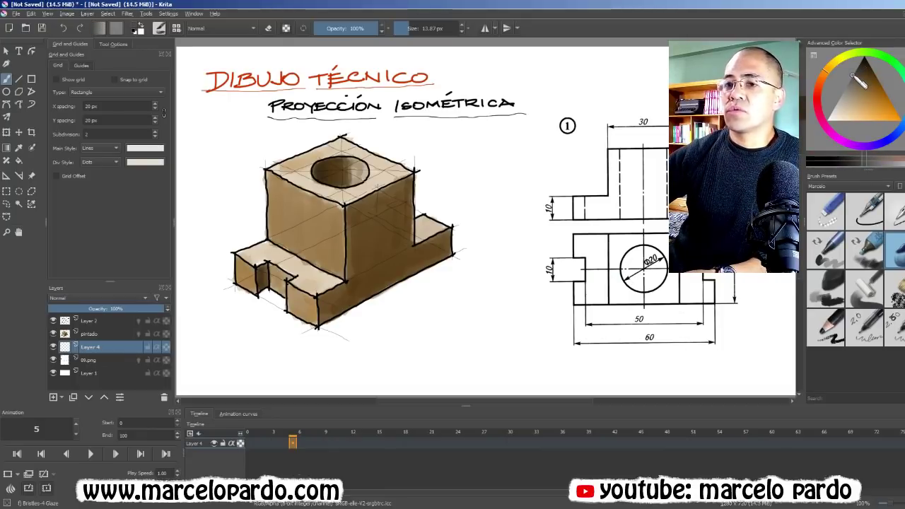
pyautogui.rightClick(301, 442)
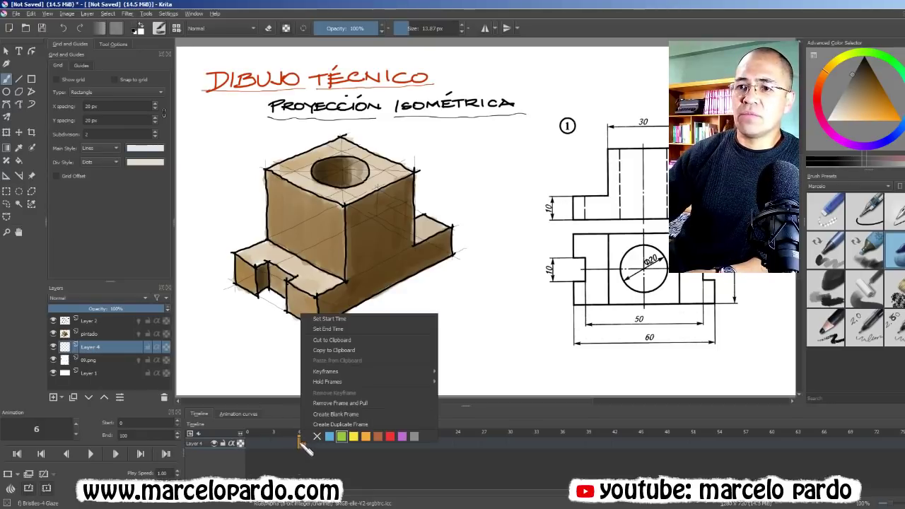
pyautogui.click(343, 424)
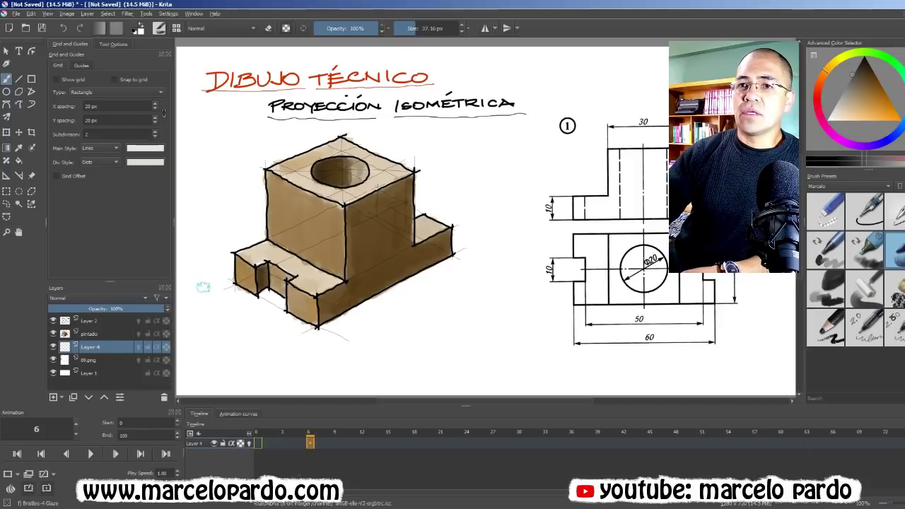
# Step: Paint a soft grey shadow beneath the block, brush resized to about 56 px
pyautogui.moveTo(203, 287)
pyautogui.mouseDown()
pyautogui.moveTo(247, 304)
pyautogui.moveTo(274, 303)
pyautogui.moveTo(315, 346)
pyautogui.moveTo(450, 279)
pyautogui.moveTo(472, 251)
pyautogui.moveTo(445, 276)
pyautogui.moveTo(456, 289)
pyautogui.moveTo(343, 350)
pyautogui.moveTo(375, 339)
pyautogui.mouseUp()
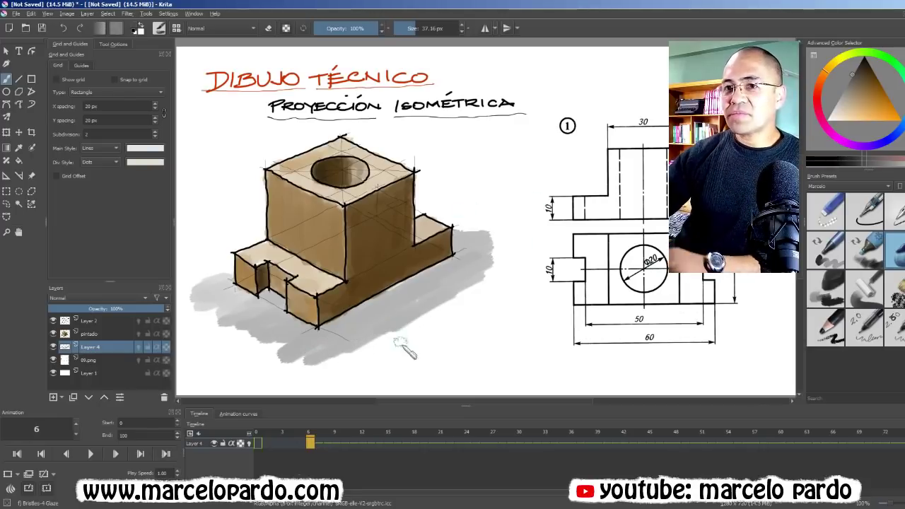
pyautogui.press('[')
pyautogui.press('[')
pyautogui.press('[')
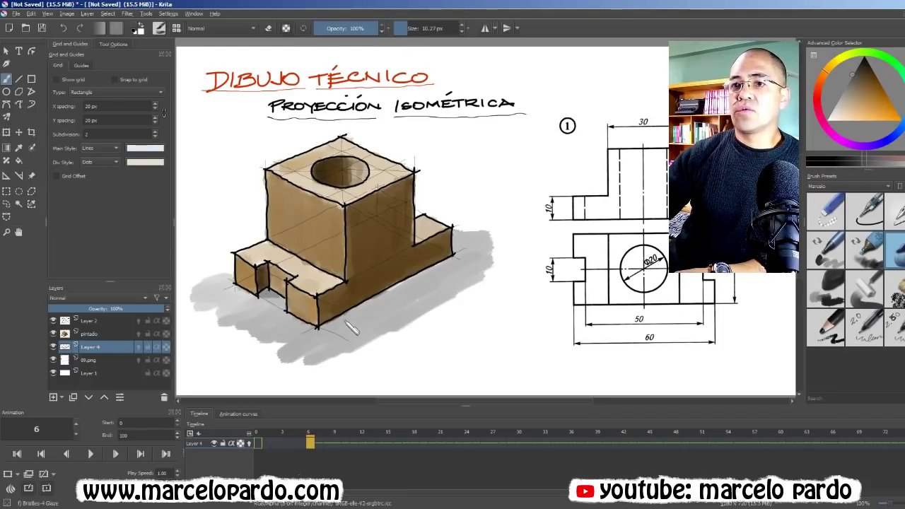
pyautogui.moveTo(326, 333); pyautogui.dragTo(467, 285)
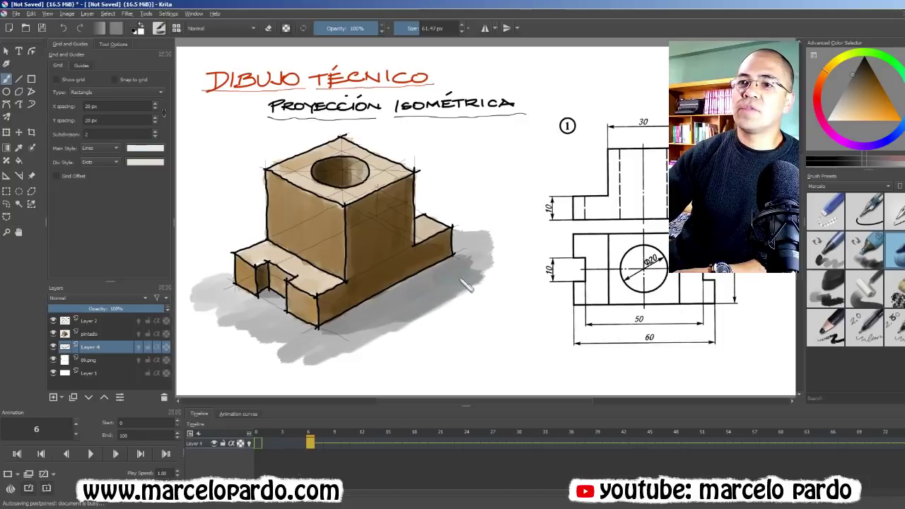